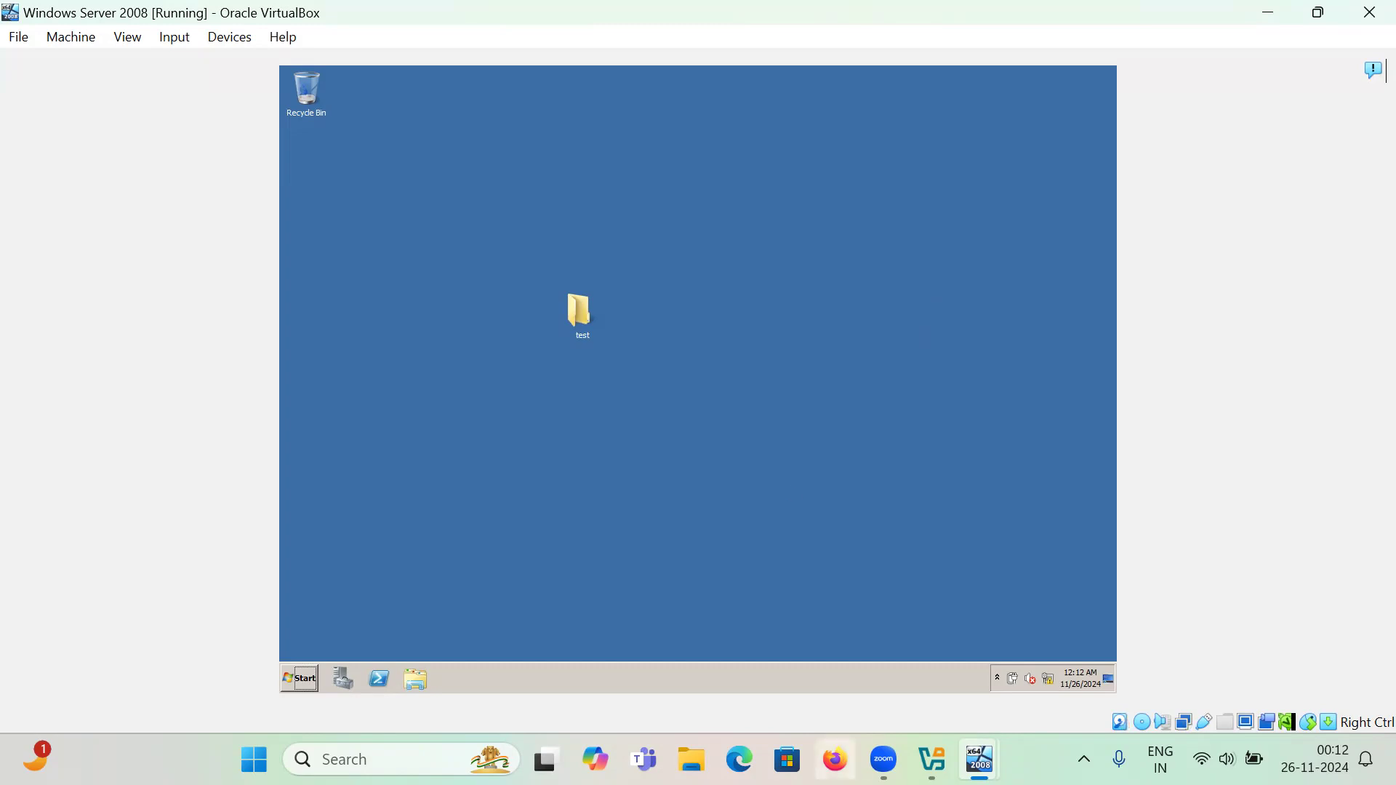
# - Glance at the Windows 7 VM, then switch to the second Windows Server 2008 machine's logon screen
pyautogui.moveTo(980, 760)
pyautogui.click(966, 665)
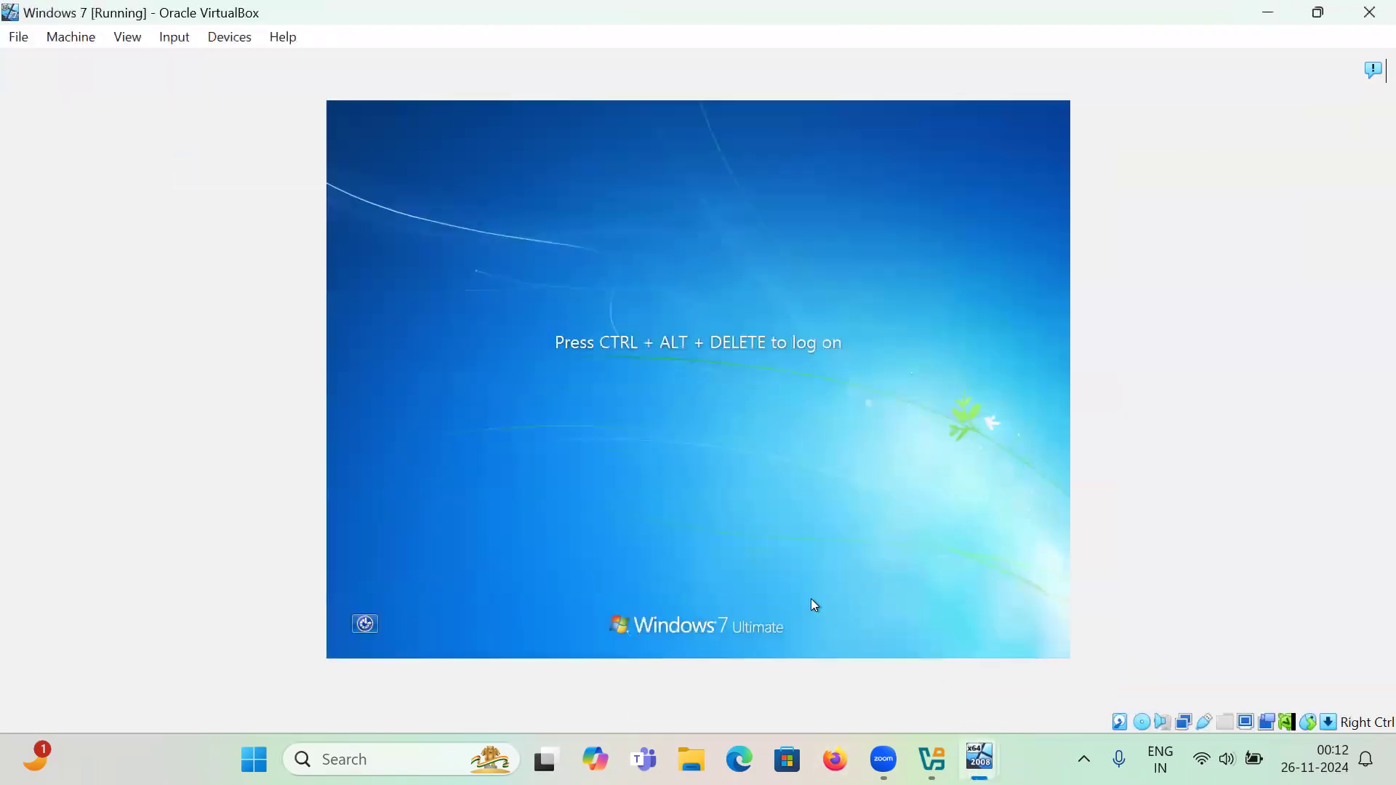
pyautogui.moveTo(979, 760)
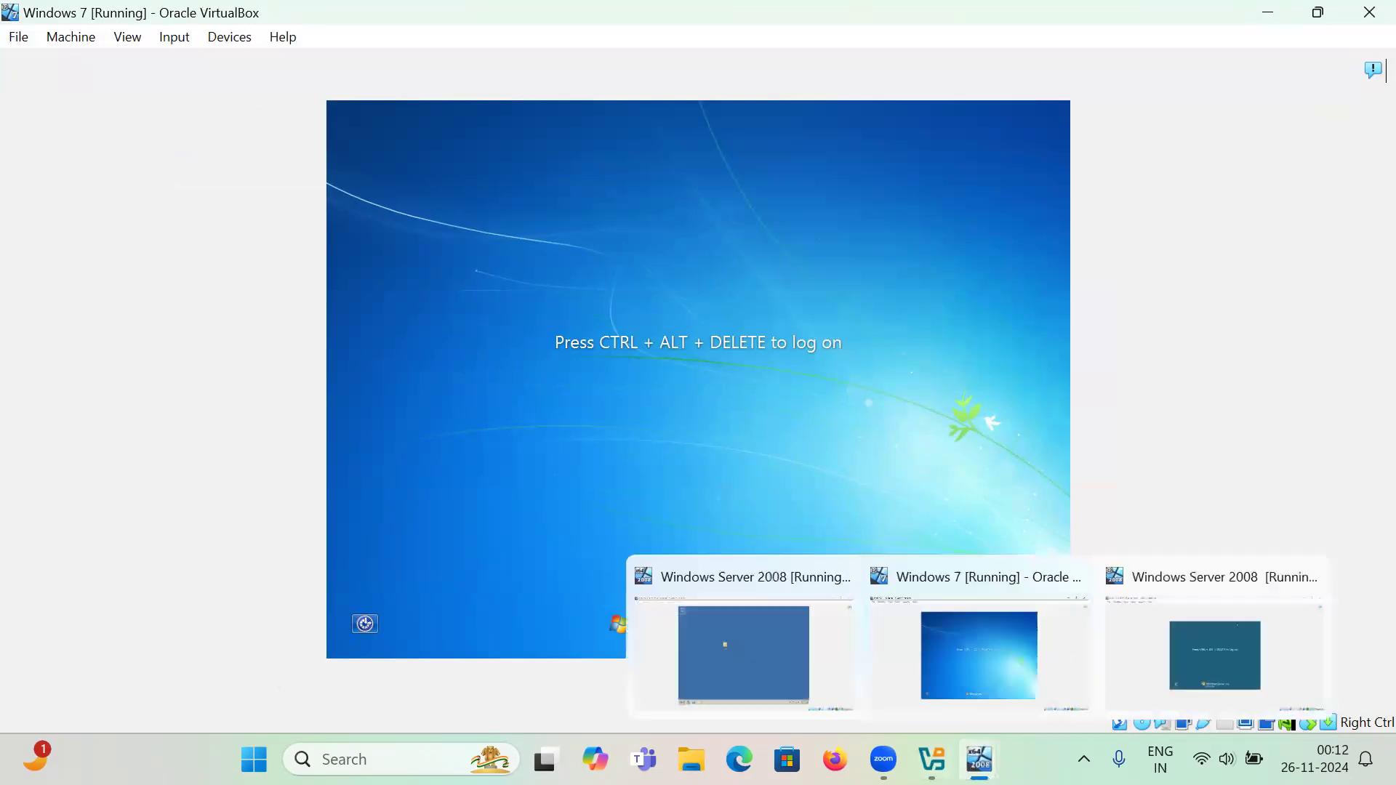
pyautogui.click(731, 657)
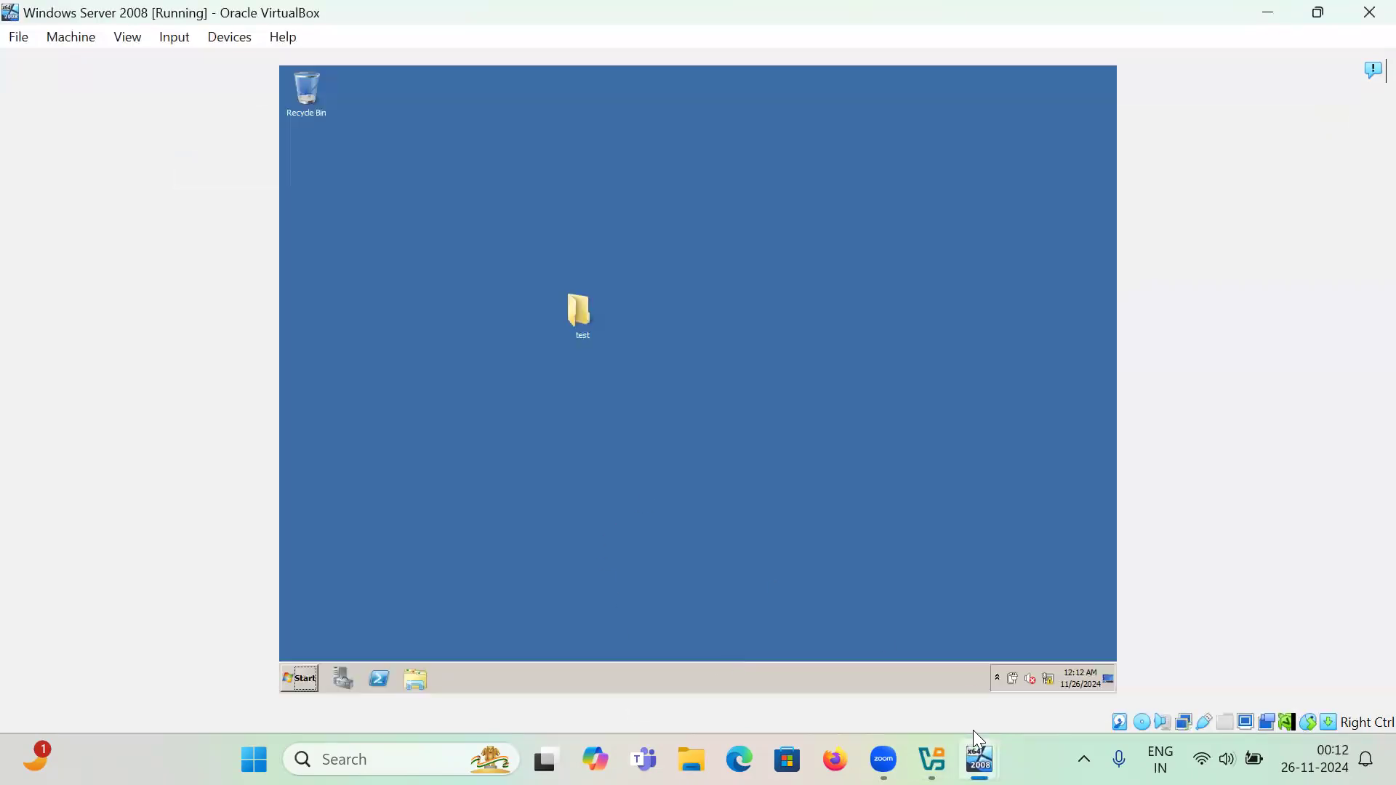
pyautogui.moveTo(979, 757)
pyautogui.click(1154, 669)
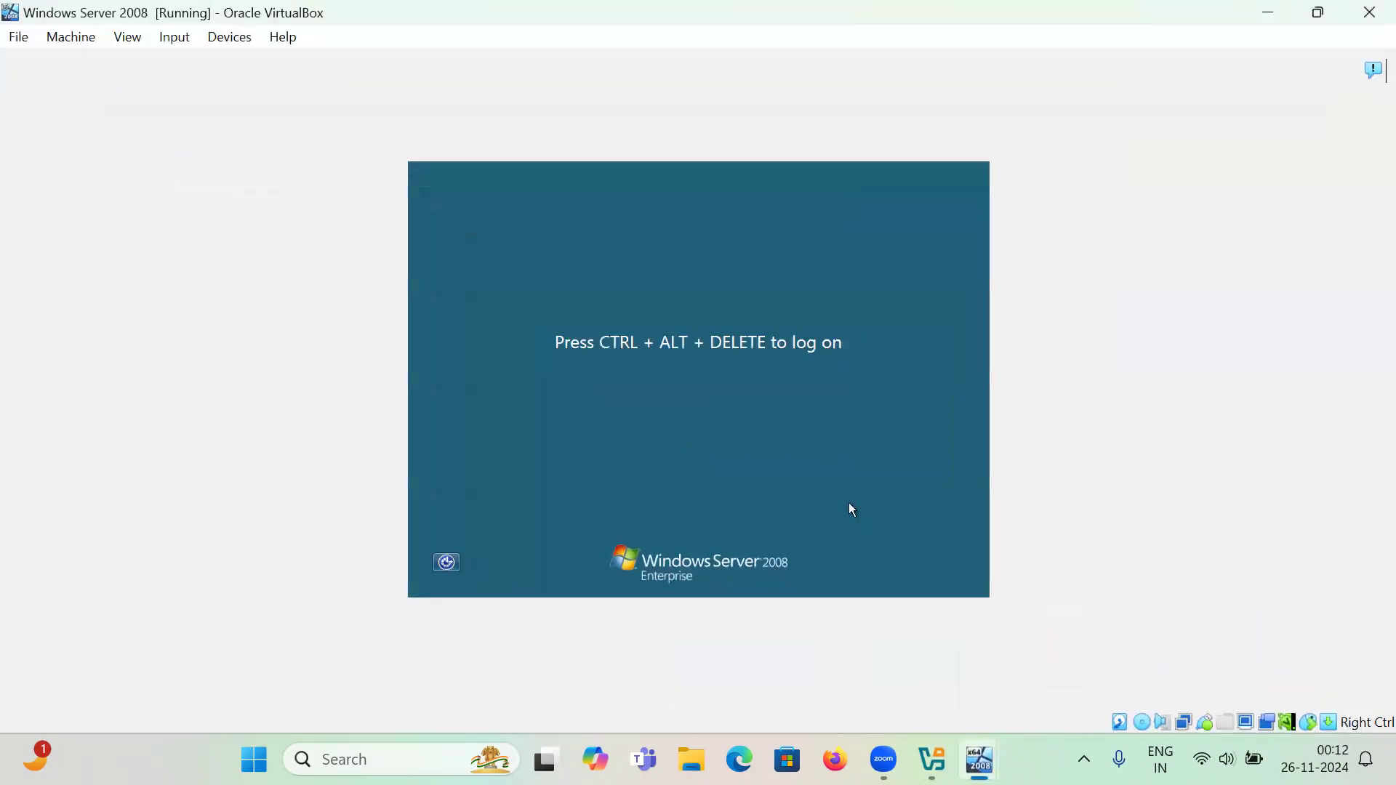
# - Minimize the Server 2008 logon-screen VM window to reveal the logged-in server desktop
pyautogui.click(1276, 15)
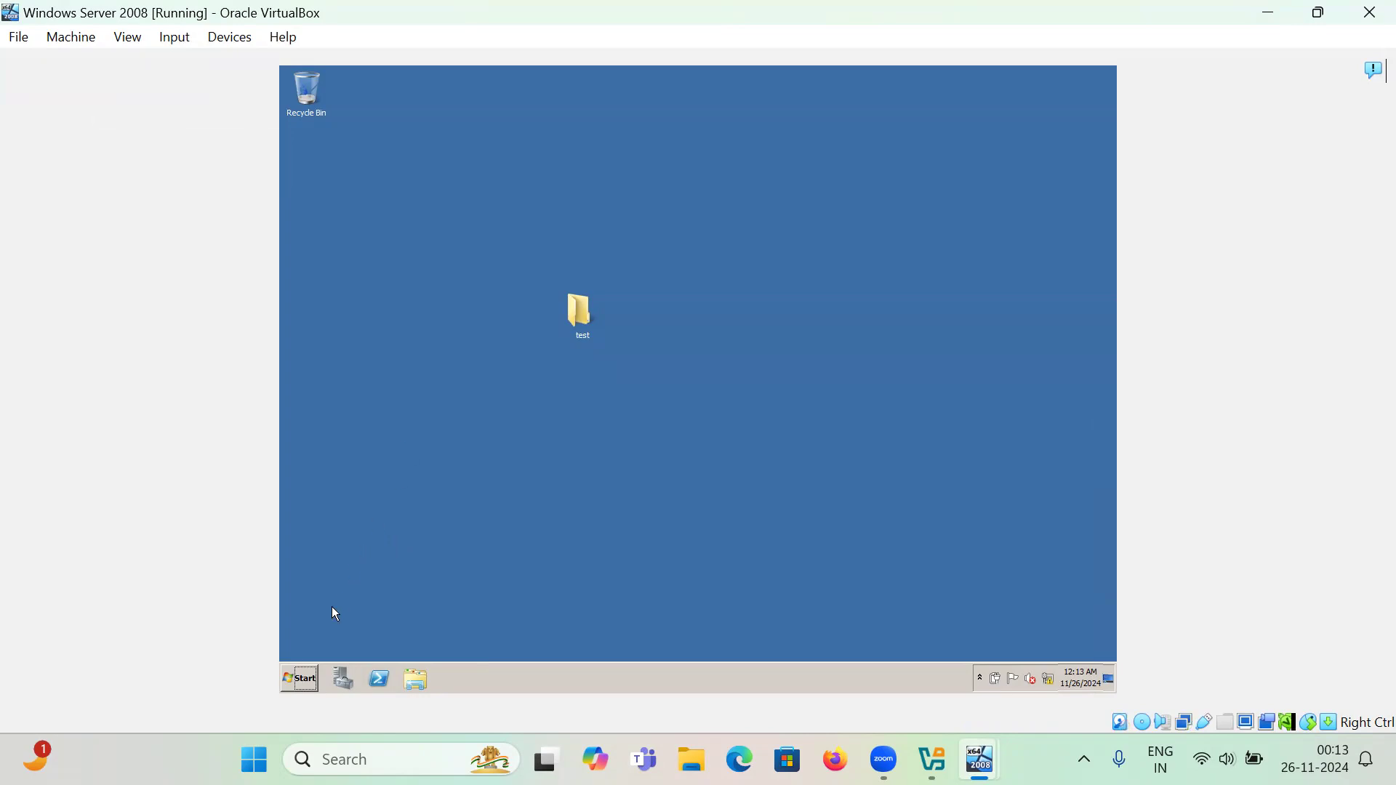
# - Launch Active Directory Users and Computers and start a new user in the Users container
pyautogui.click(307, 678)
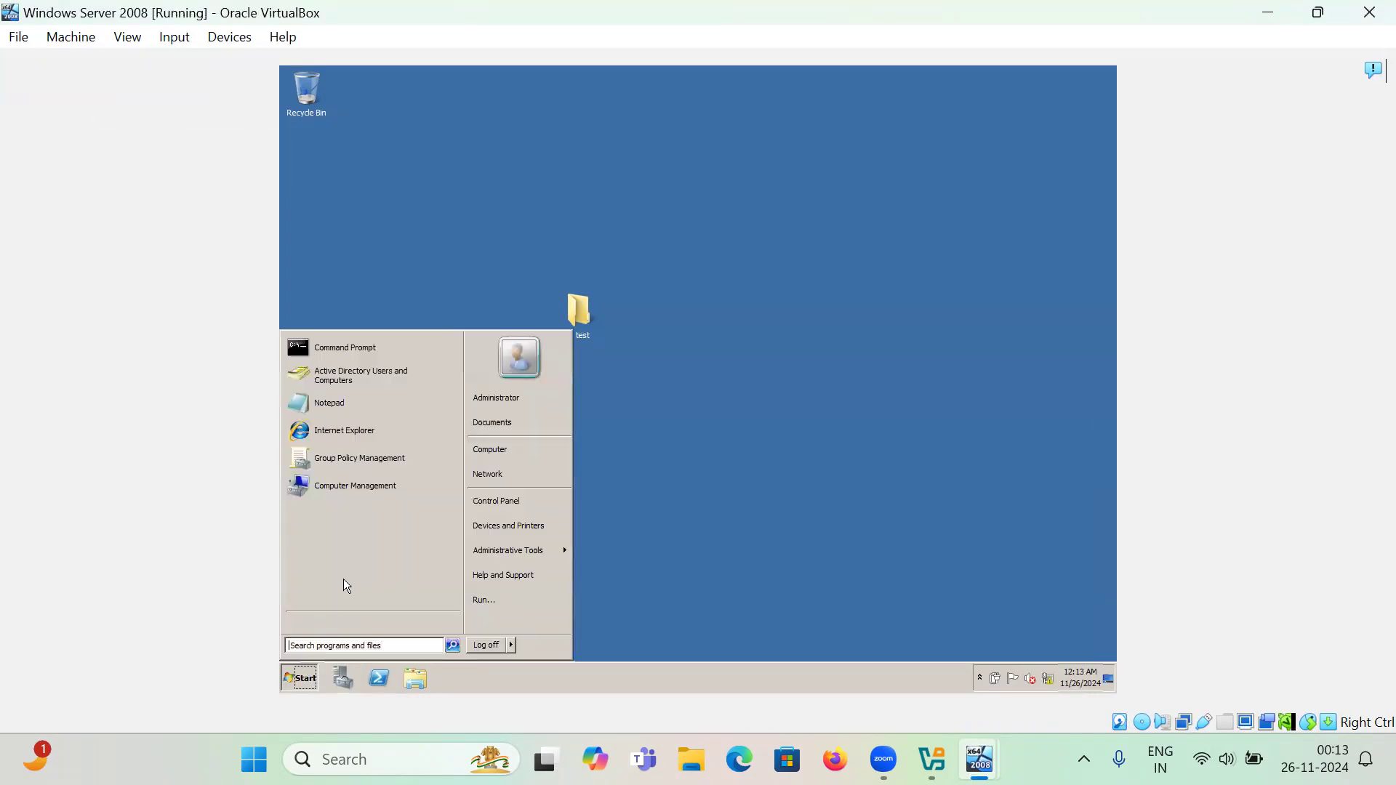
pyautogui.click(372, 384)
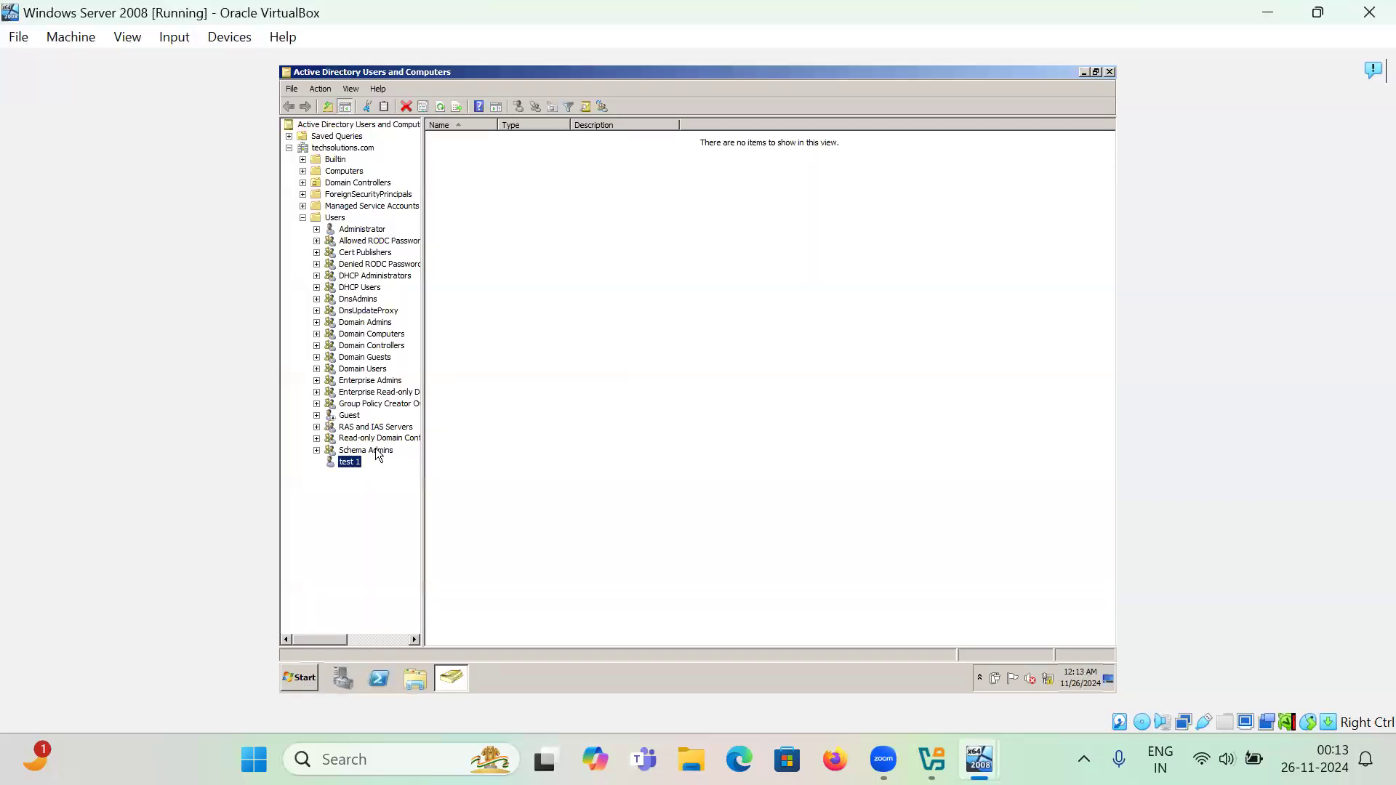
pyautogui.click(335, 218)
pyautogui.rightClick(569, 427)
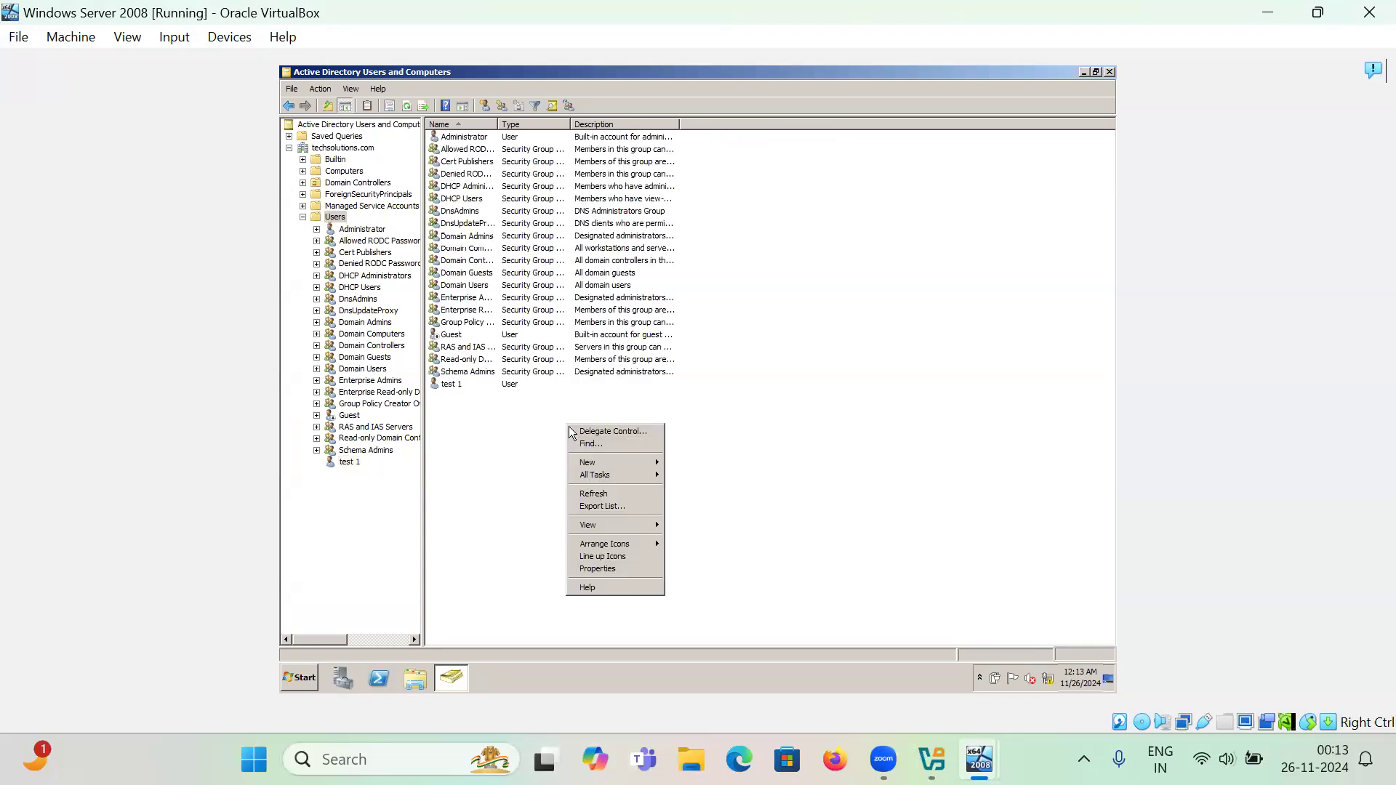
pyautogui.moveTo(630, 465)
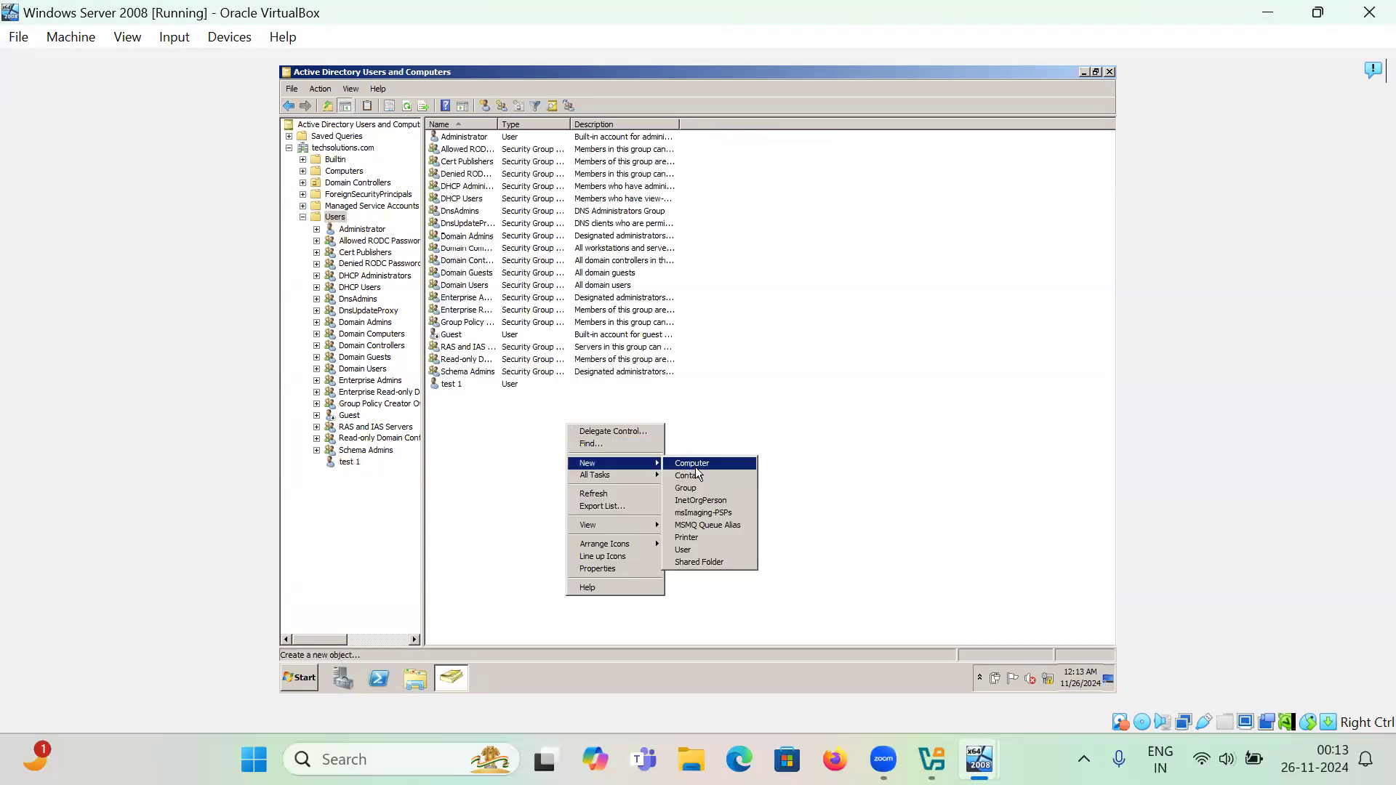
pyautogui.click(719, 549)
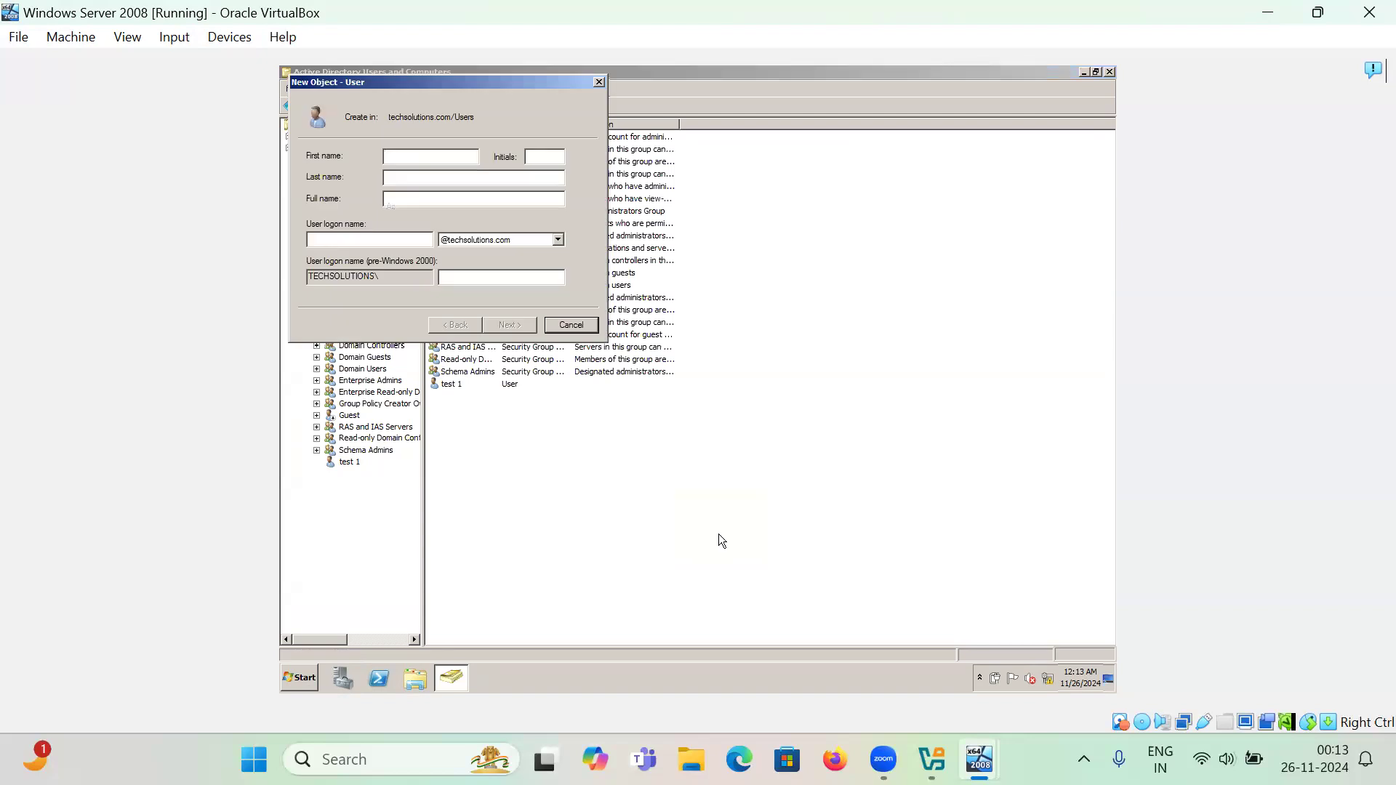
# - Enter the new user's full name and logon name
pyautogui.press('Tab')
pyautogui.press('Tab')
pyautogui.write('tarun')
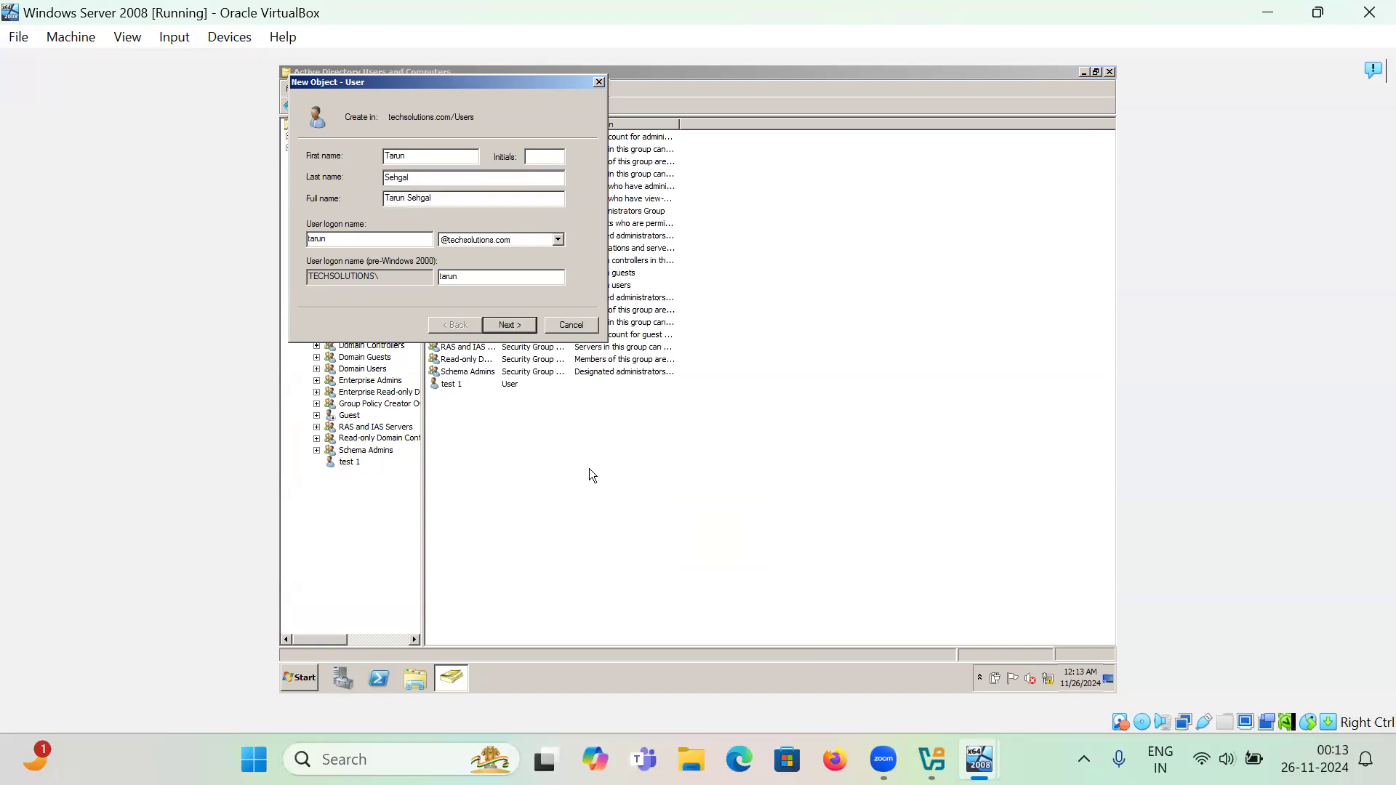
pyautogui.click(523, 328)
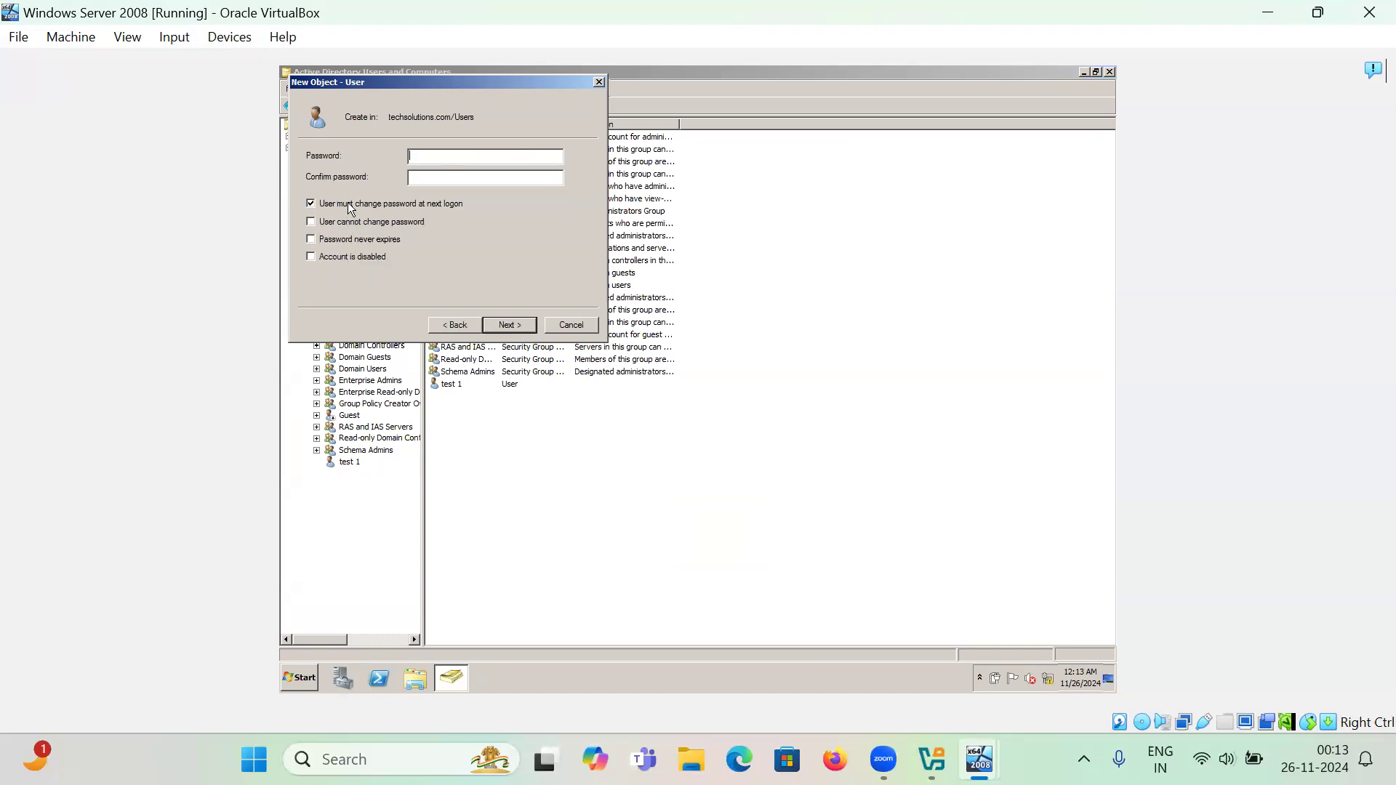
# - Set the password so it cannot be changed and never expires, enter it, and finish
pyautogui.click(311, 206)
pyautogui.click(312, 222)
pyautogui.click(311, 240)
pyautogui.click(445, 155)
pyautogui.write('Password1')
pyautogui.press('Tab')
pyautogui.write('Password1')
pyautogui.click(509, 324)
pyautogui.click(510, 324)
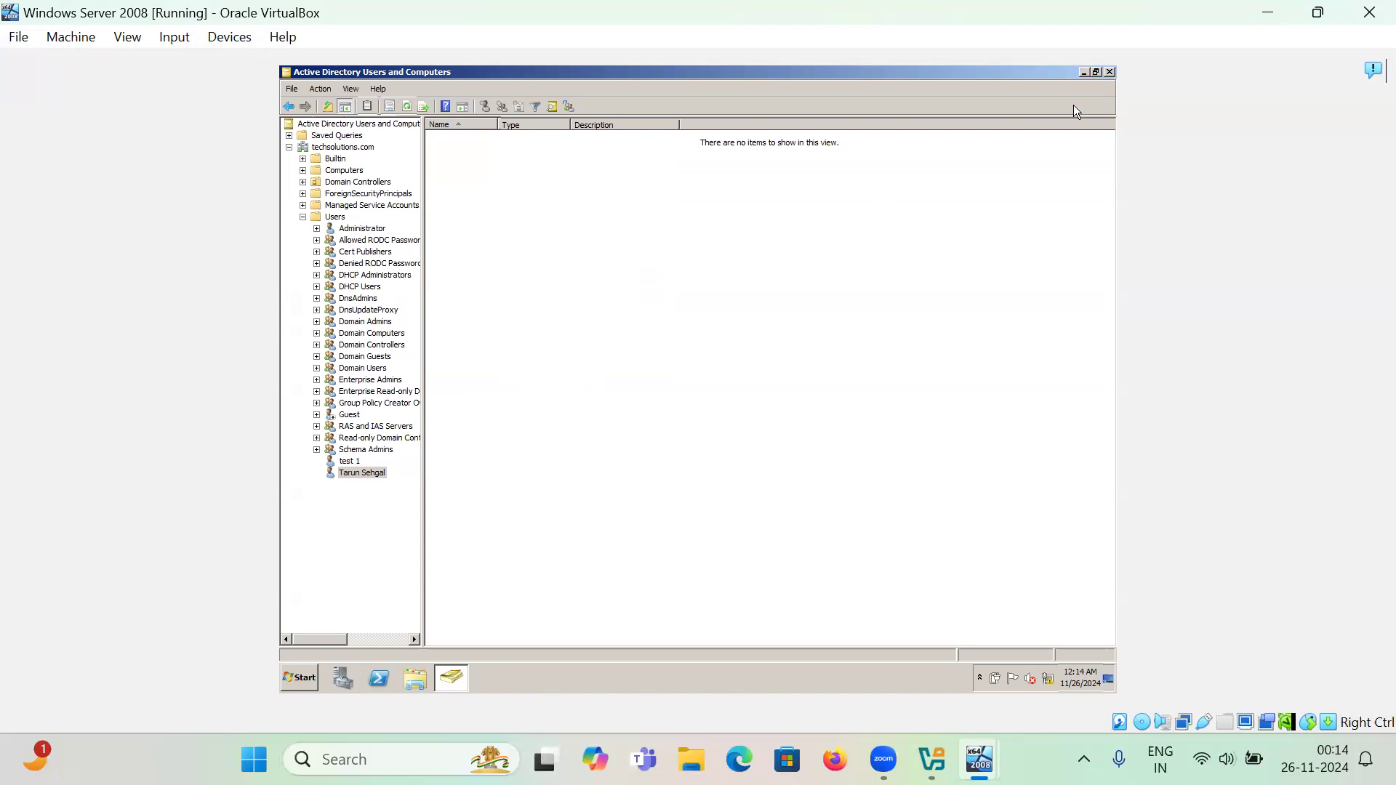
# - Show the desktop and open Properties of the Profiles folder on Local Disk (C:)
pyautogui.press('super+d')
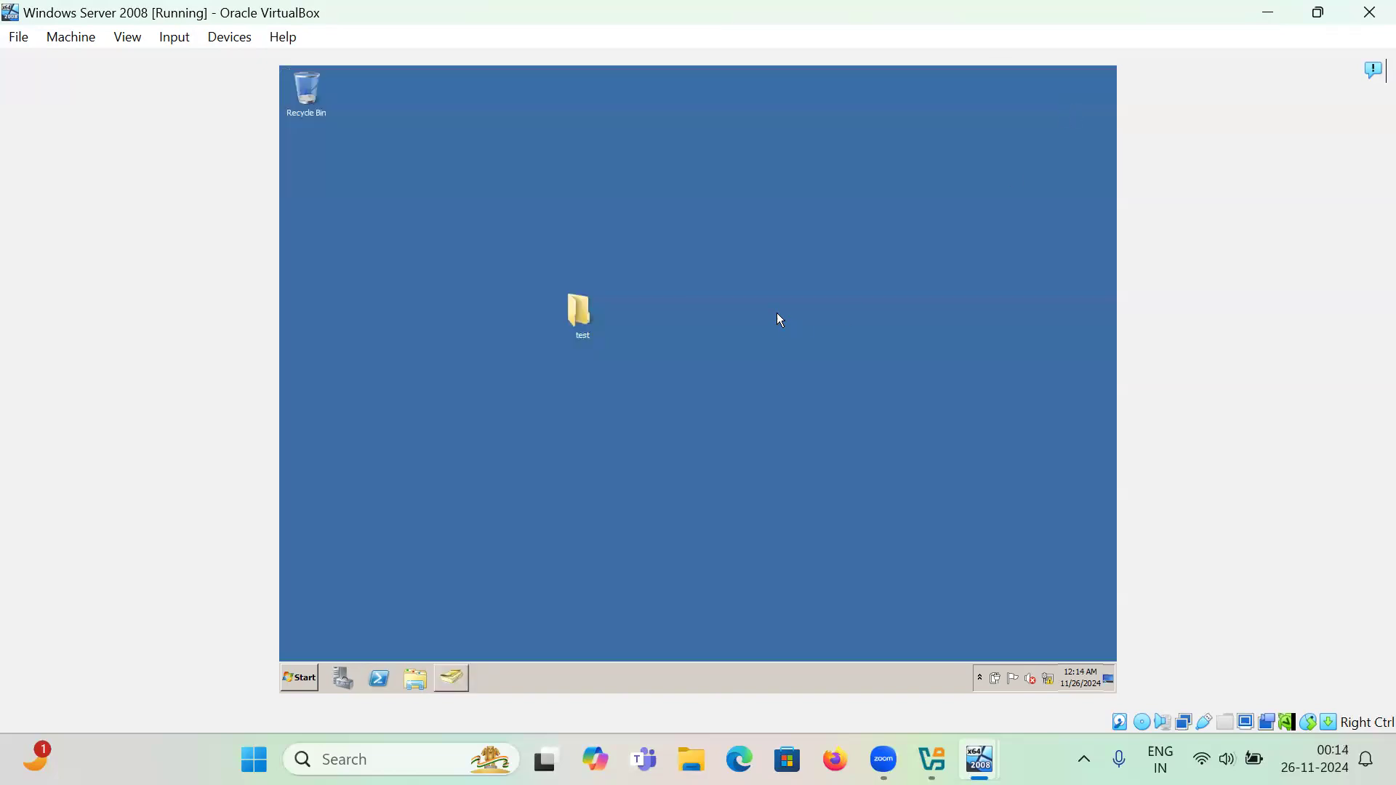
pyautogui.click(304, 679)
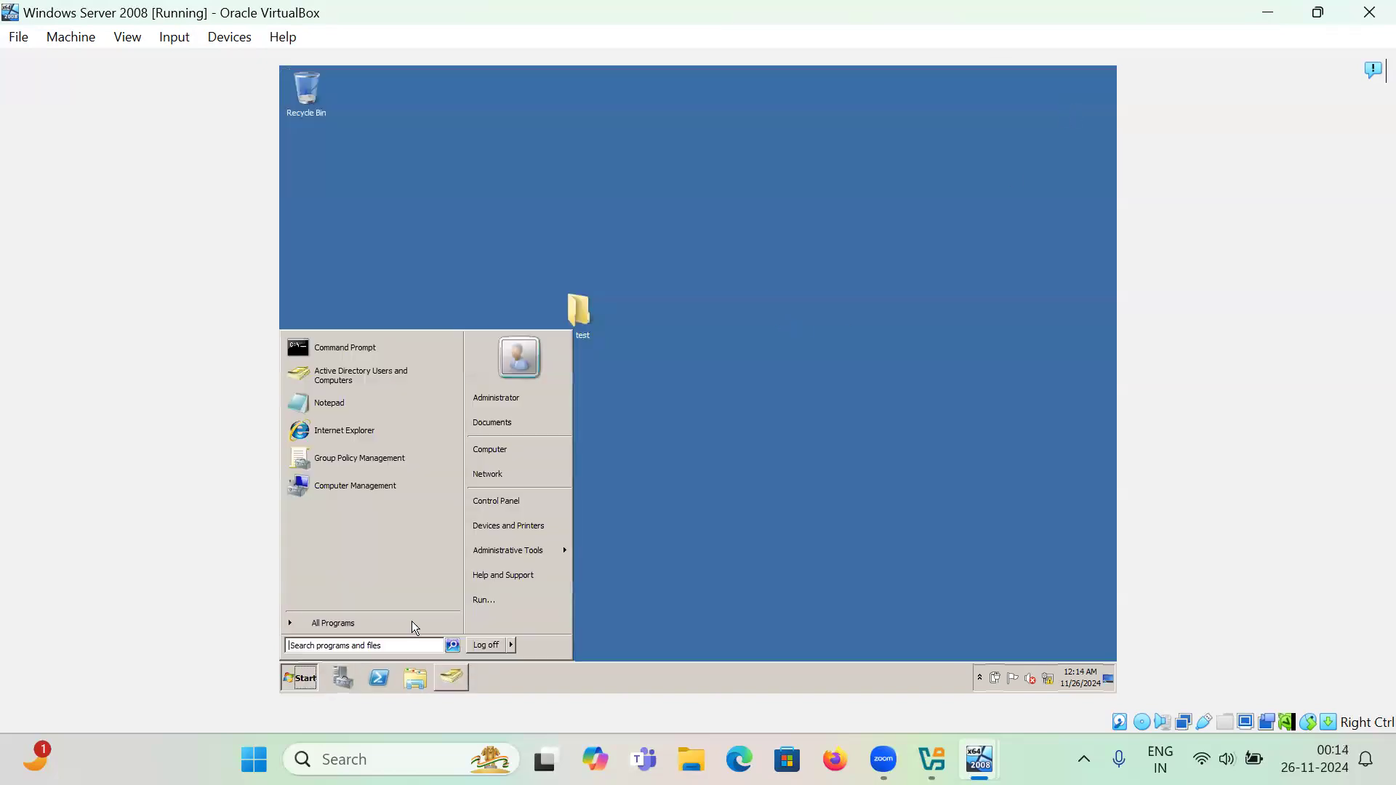
pyautogui.click(509, 457)
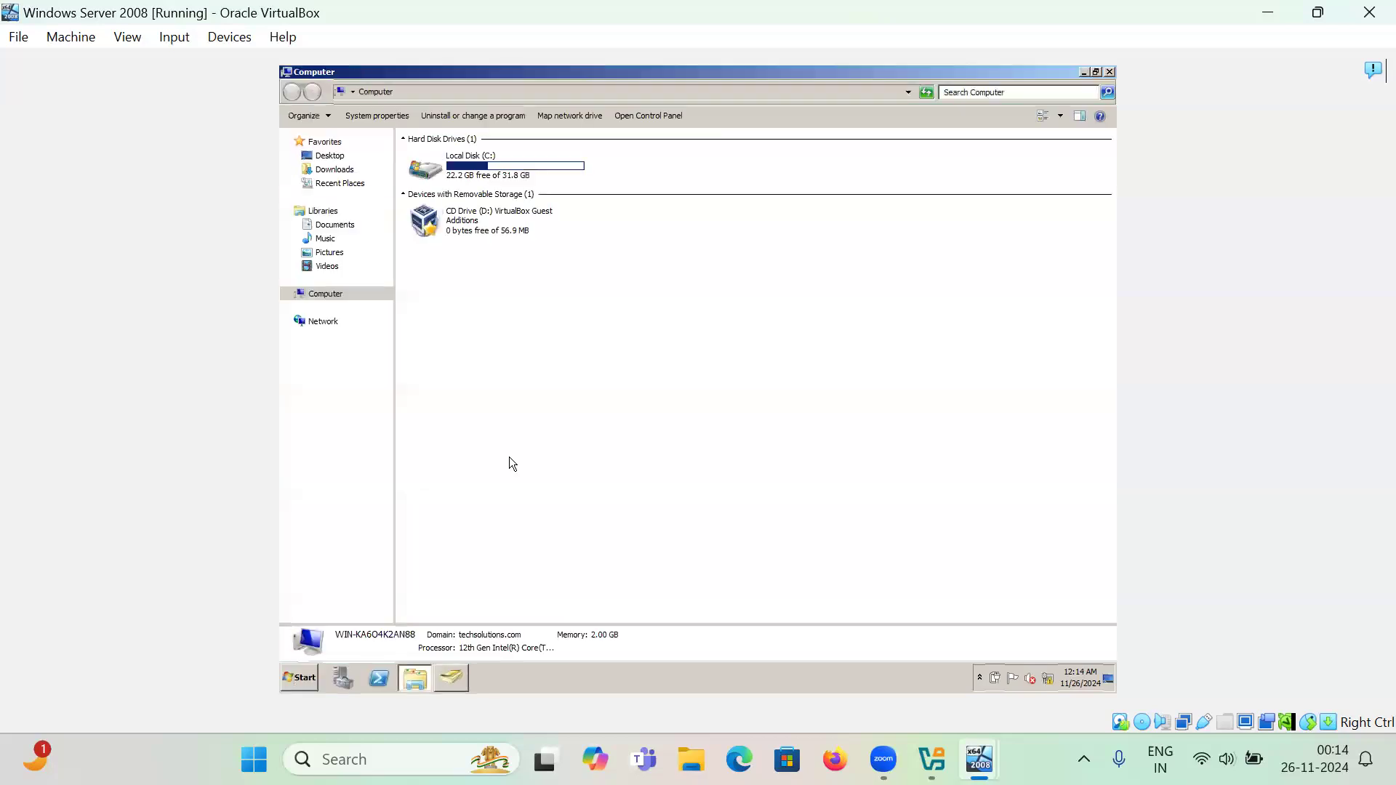
pyautogui.doubleClick(490, 168)
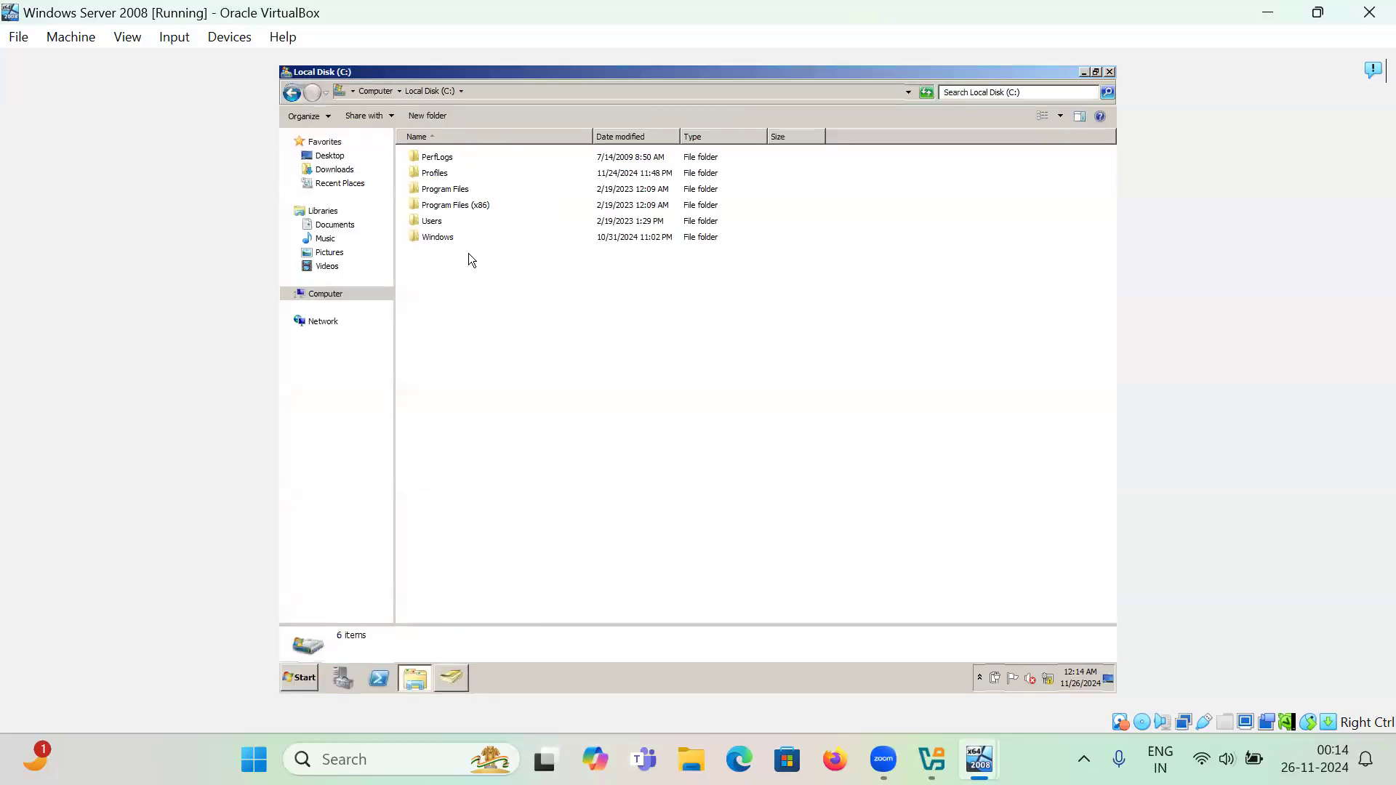
pyautogui.click(439, 176)
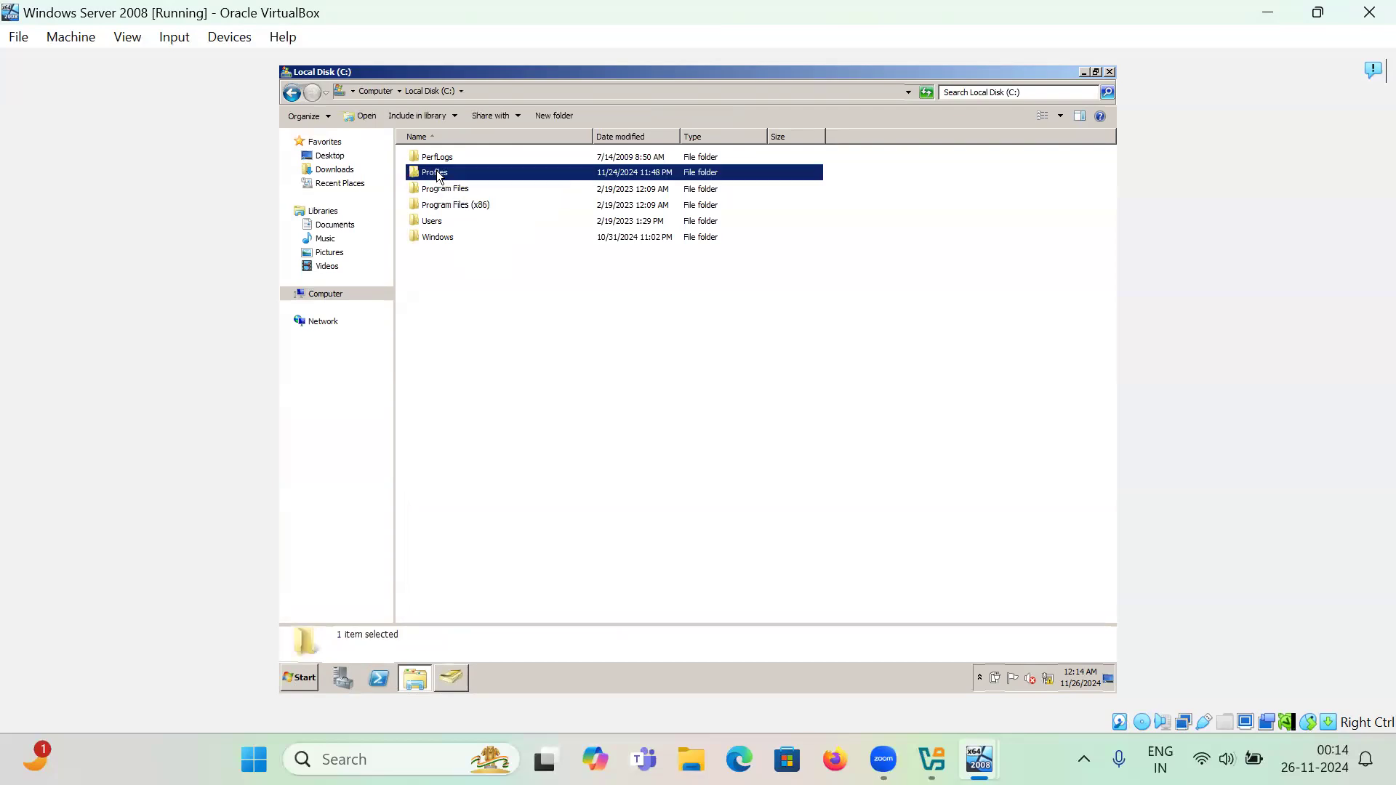
pyautogui.rightClick(439, 175)
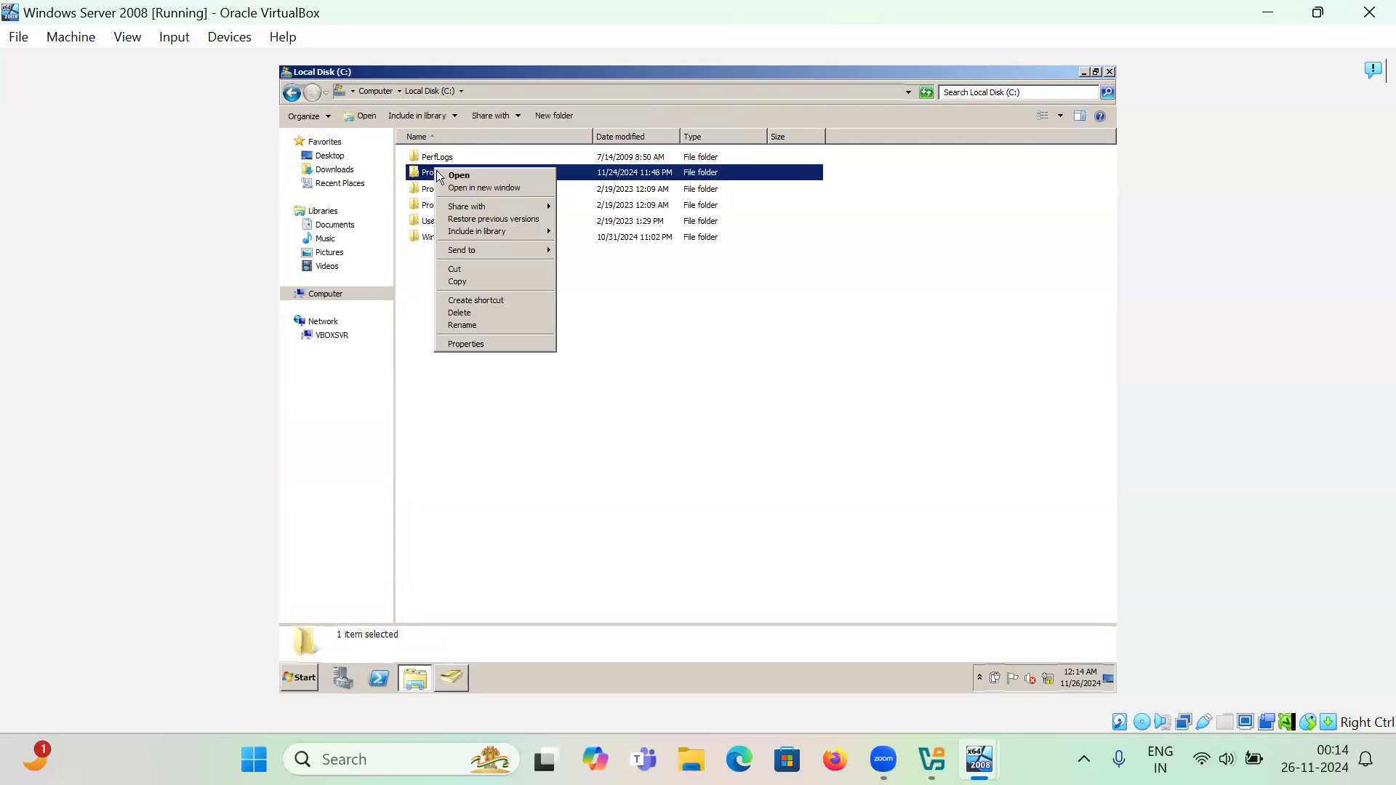
pyautogui.click(474, 345)
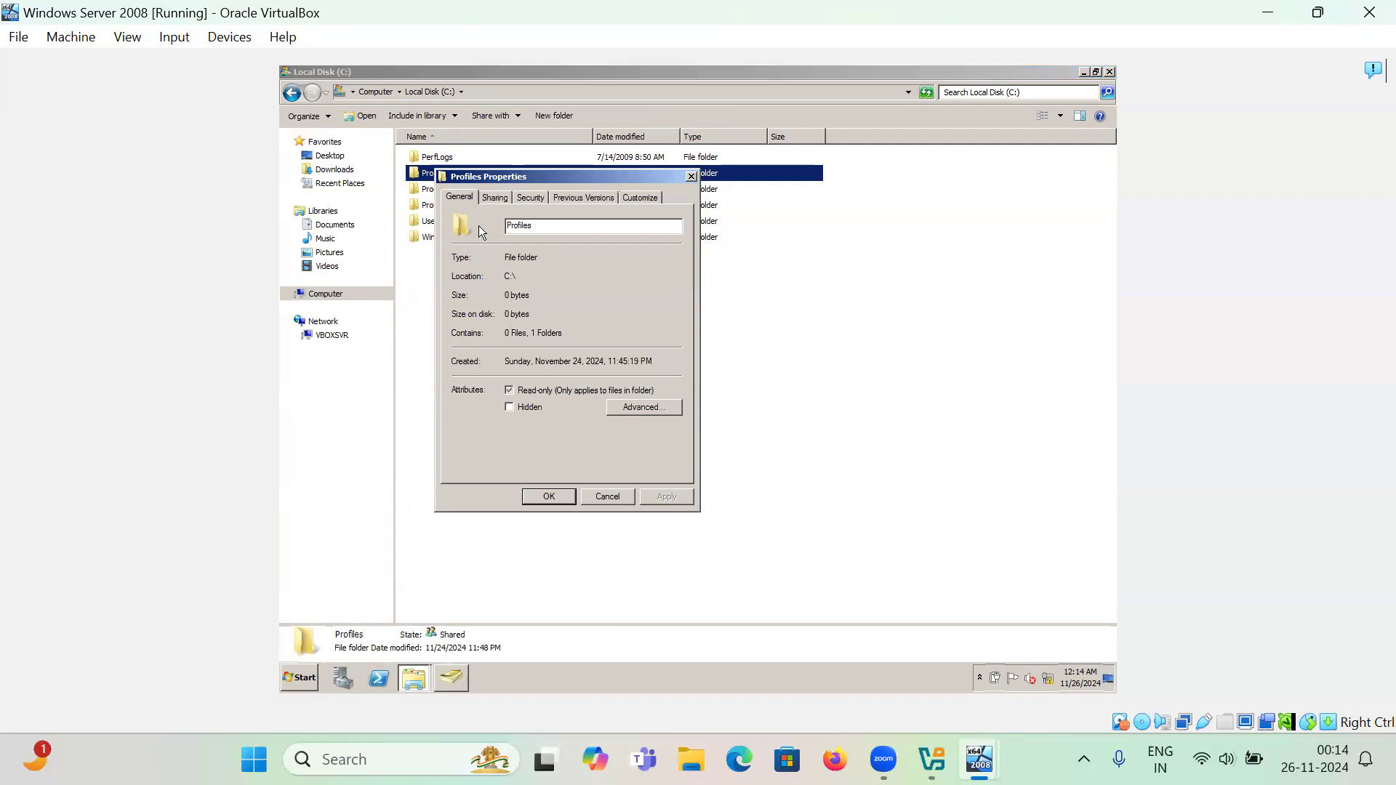
# - Review the Profiles share permissions without changes, then open the Profiles folder
pyautogui.click(494, 198)
pyautogui.click(493, 373)
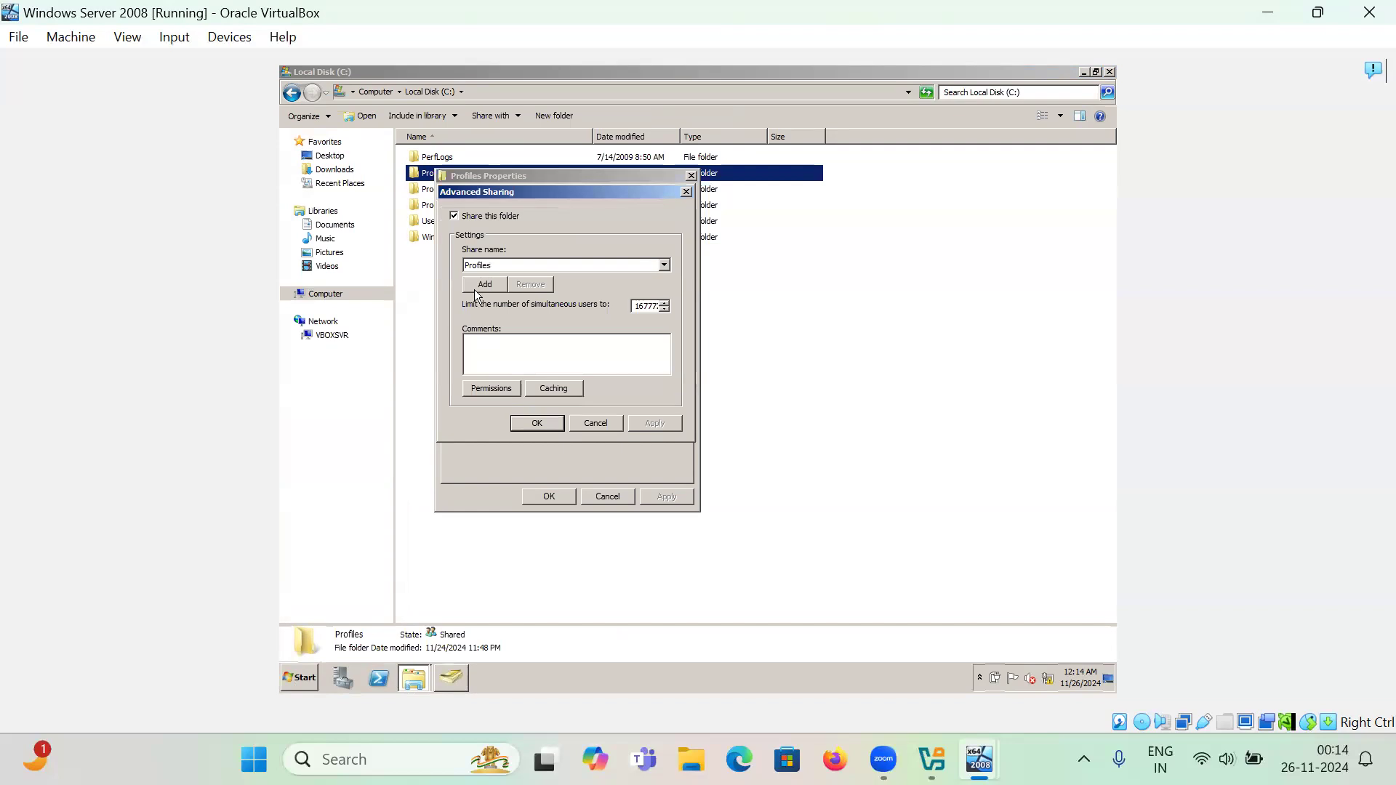
pyautogui.click(473, 387)
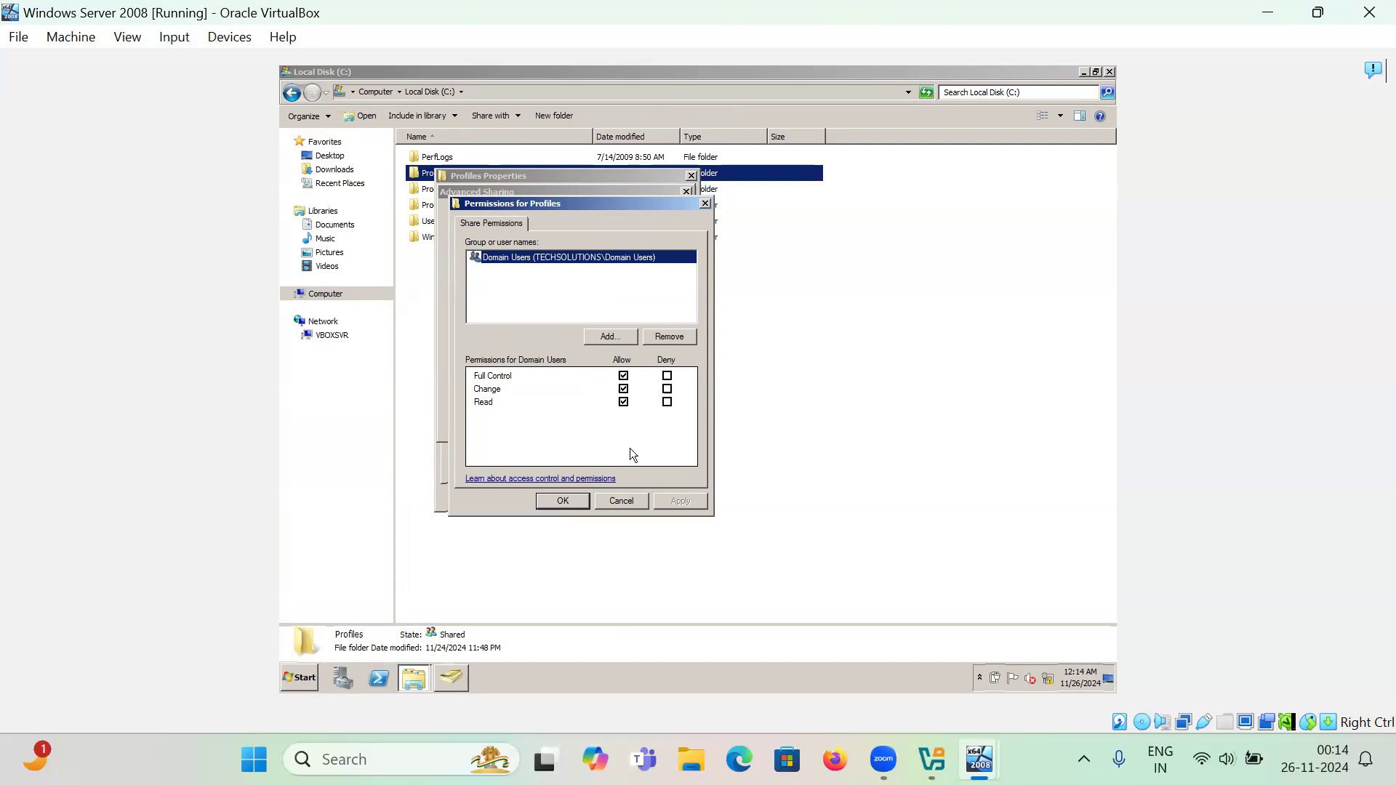
pyautogui.click(622, 501)
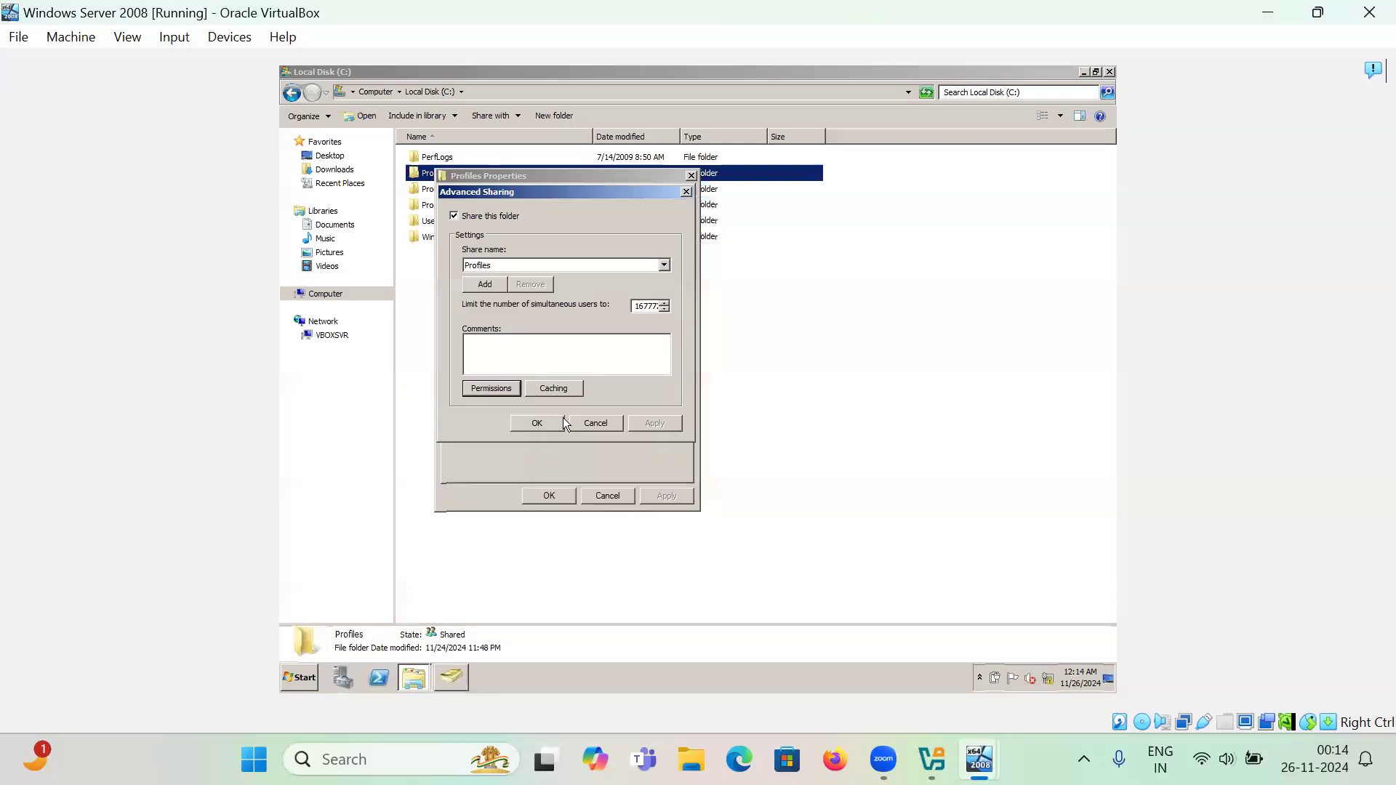
pyautogui.click(588, 425)
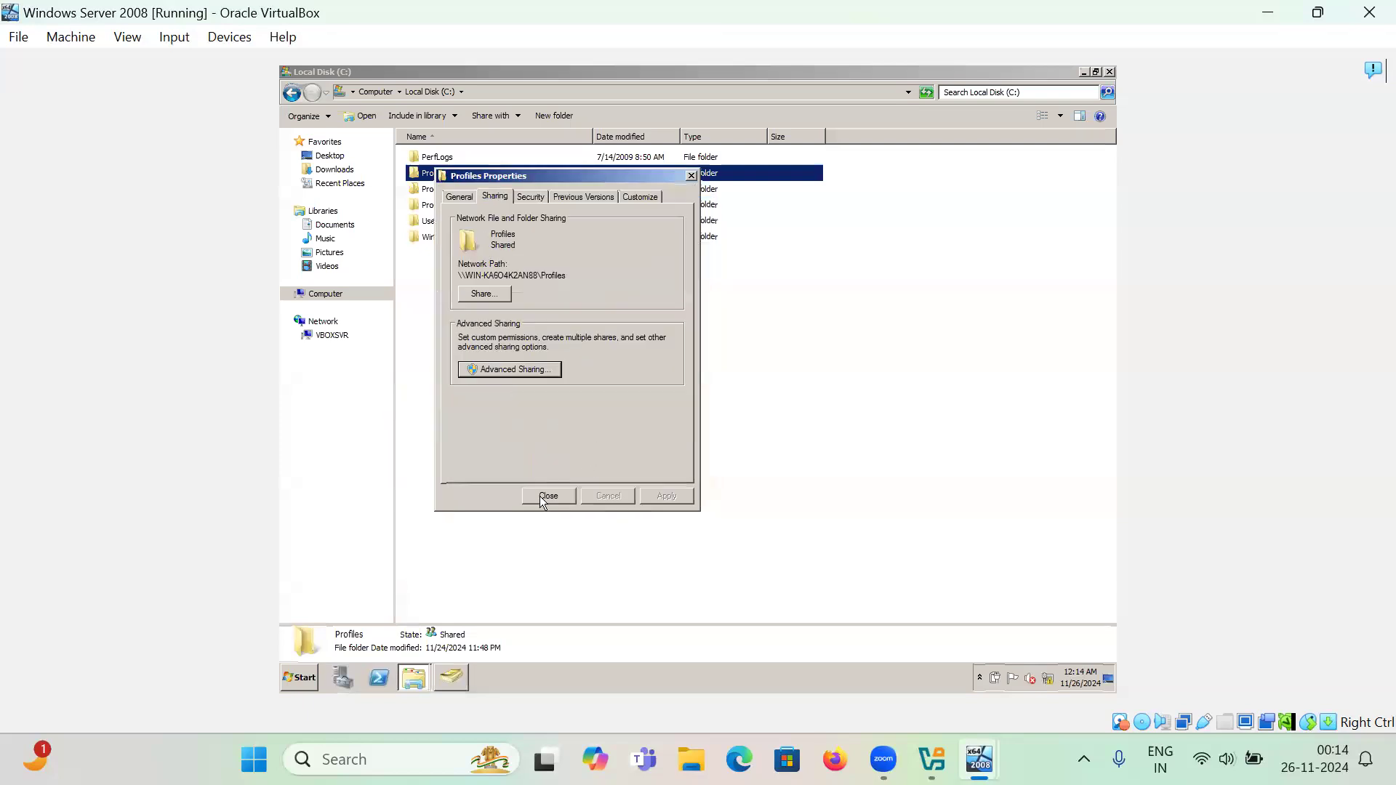
pyautogui.click(541, 496)
pyautogui.click(441, 177)
pyautogui.doubleClick(441, 177)
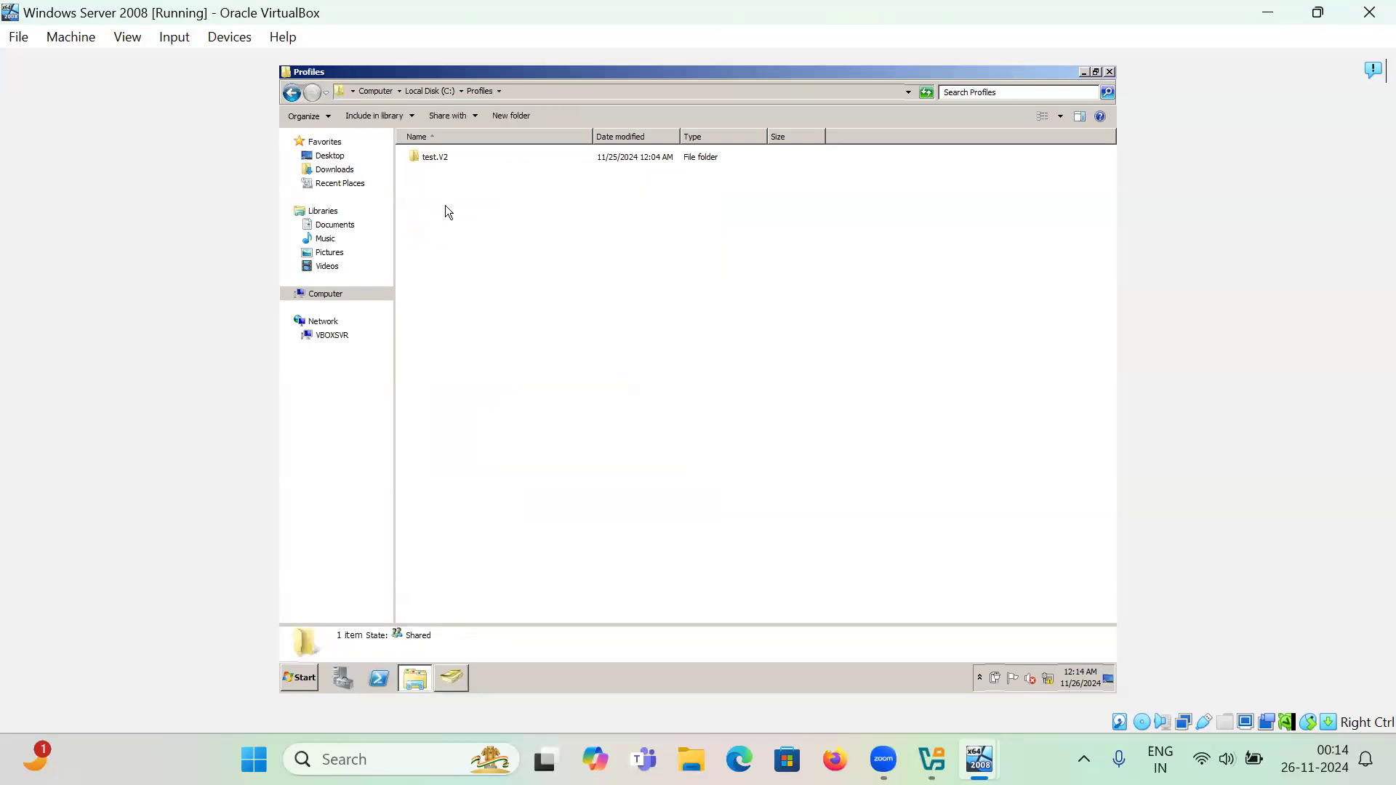
# - Inspect the test.V2 profile folder's details, then close the Profiles Explorer window
pyautogui.click(429, 159)
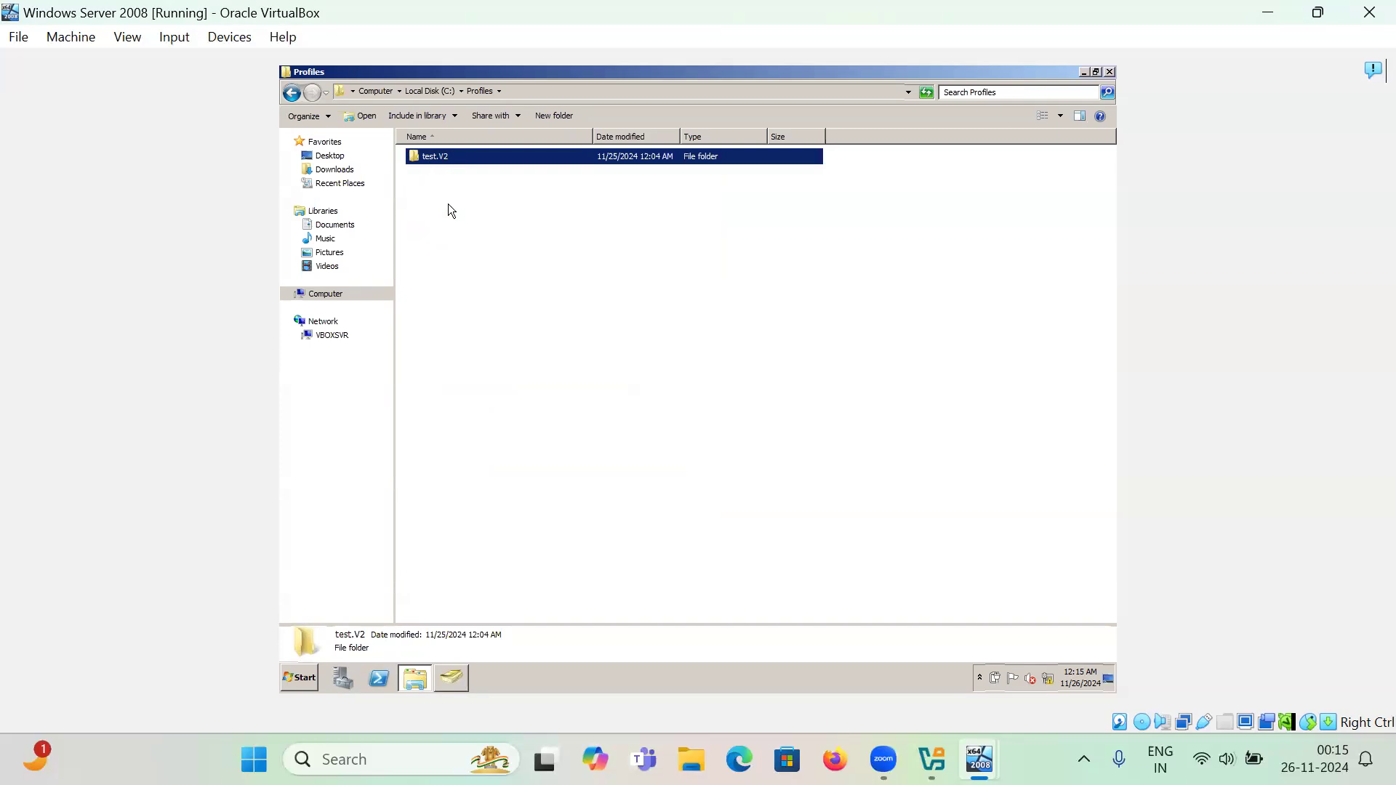
pyautogui.click(521, 297)
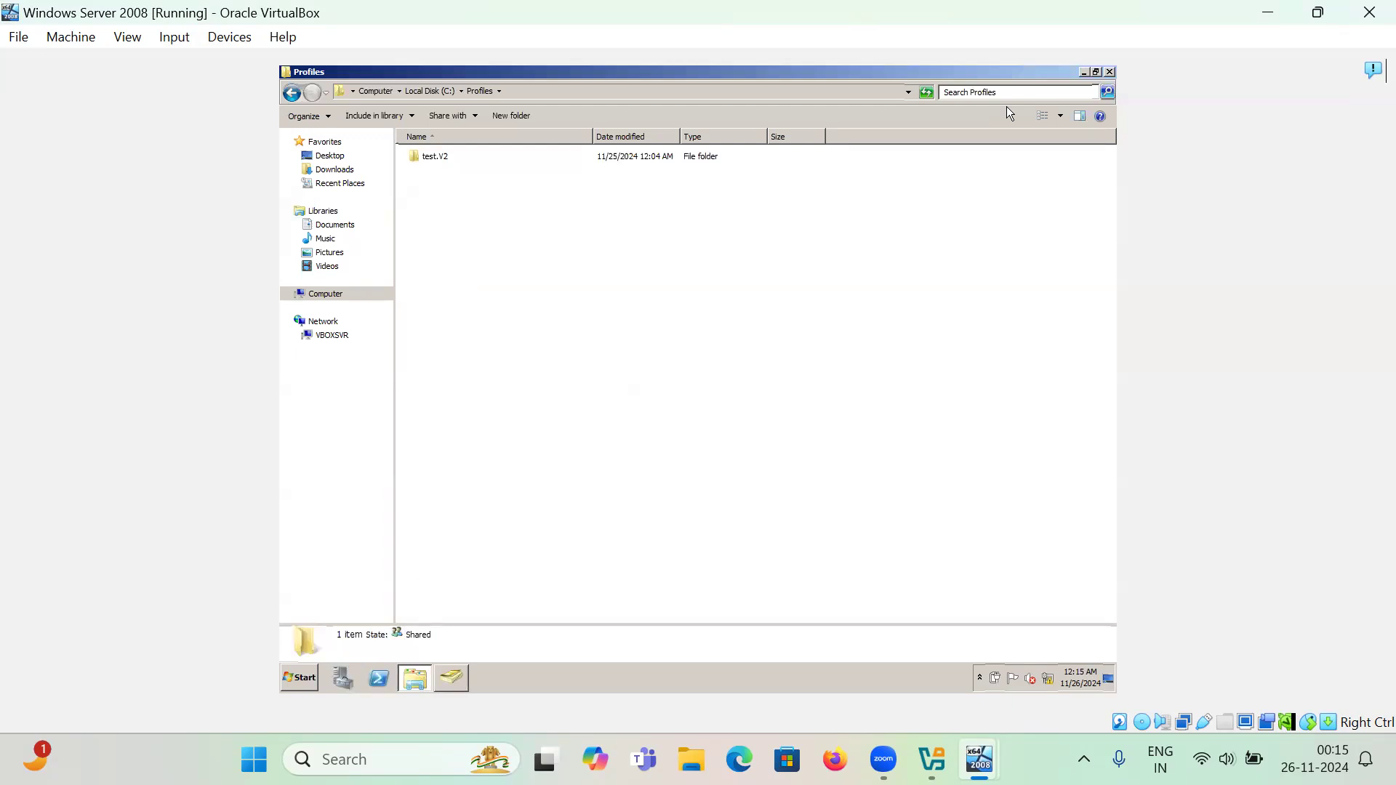
pyautogui.click(1110, 72)
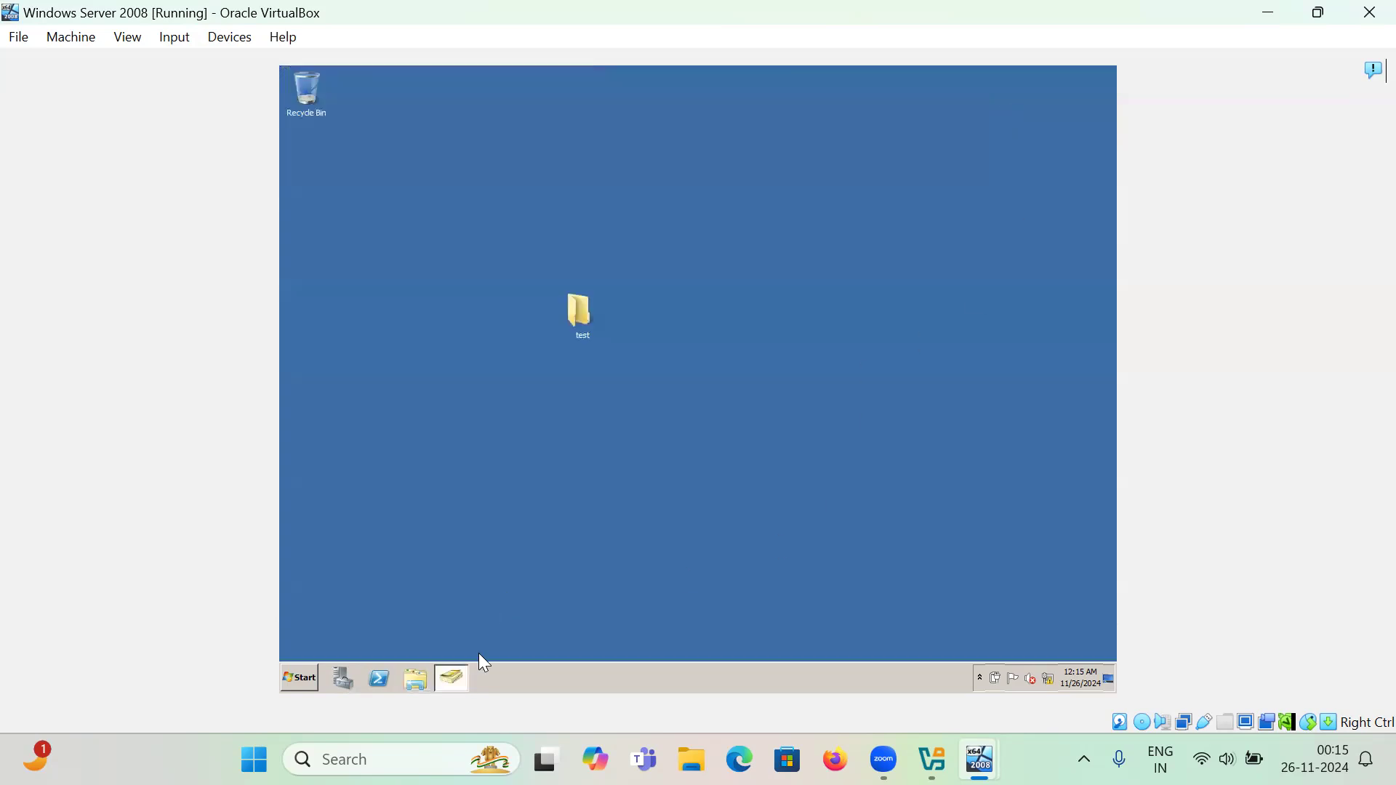
# - Open the last domain user's Properties on the Profile tab, showing an empty profile path
pyautogui.click(455, 677)
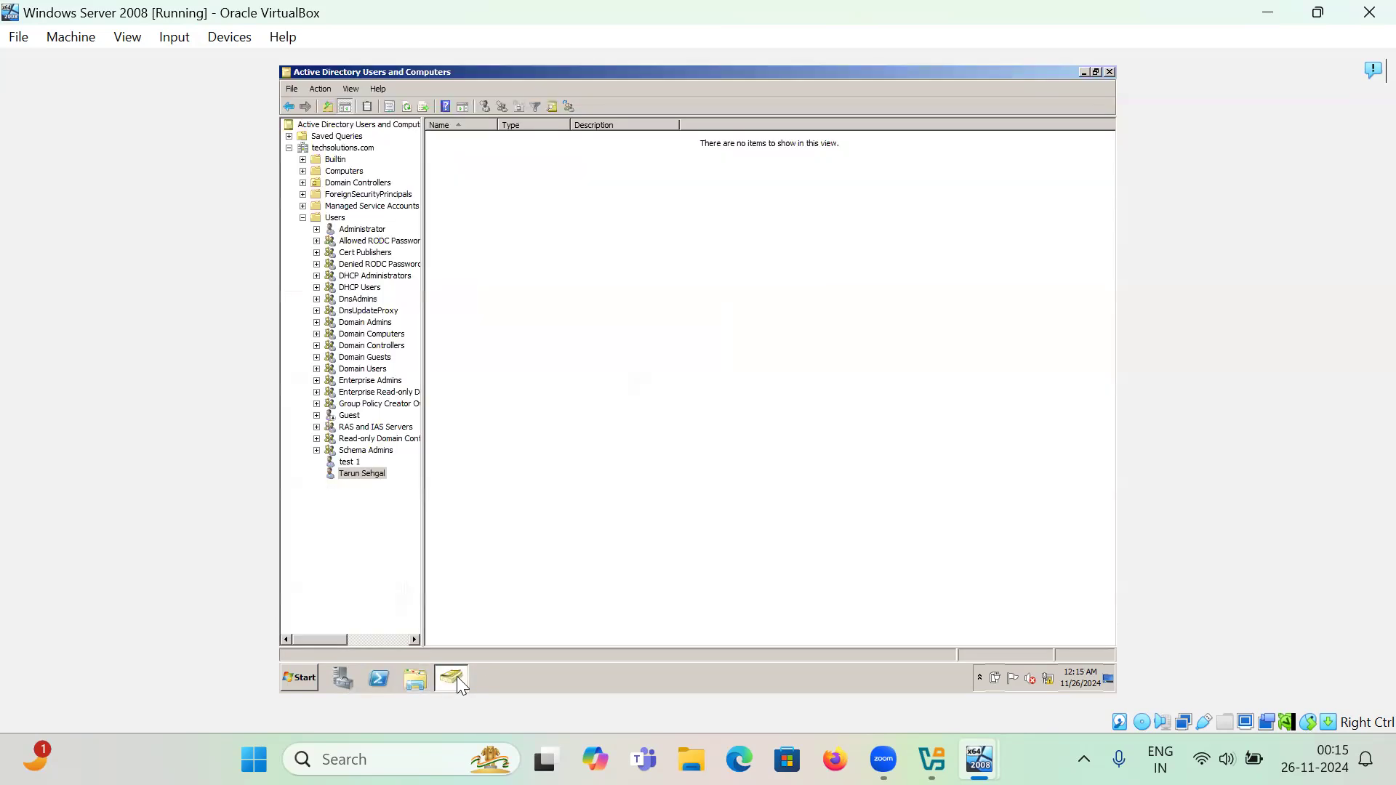
pyautogui.rightClick(376, 477)
pyautogui.click(387, 447)
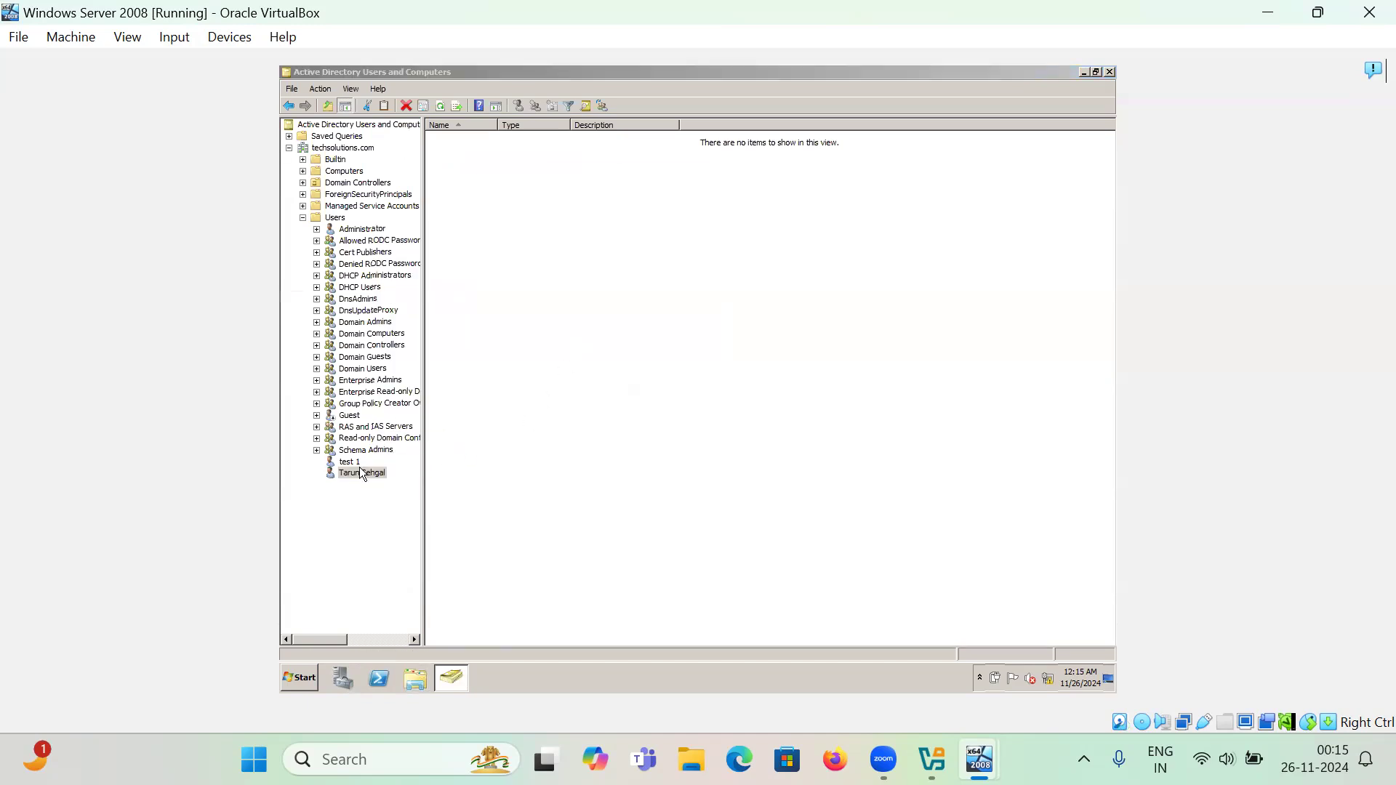
pyautogui.rightClick(359, 471)
pyautogui.click(375, 443)
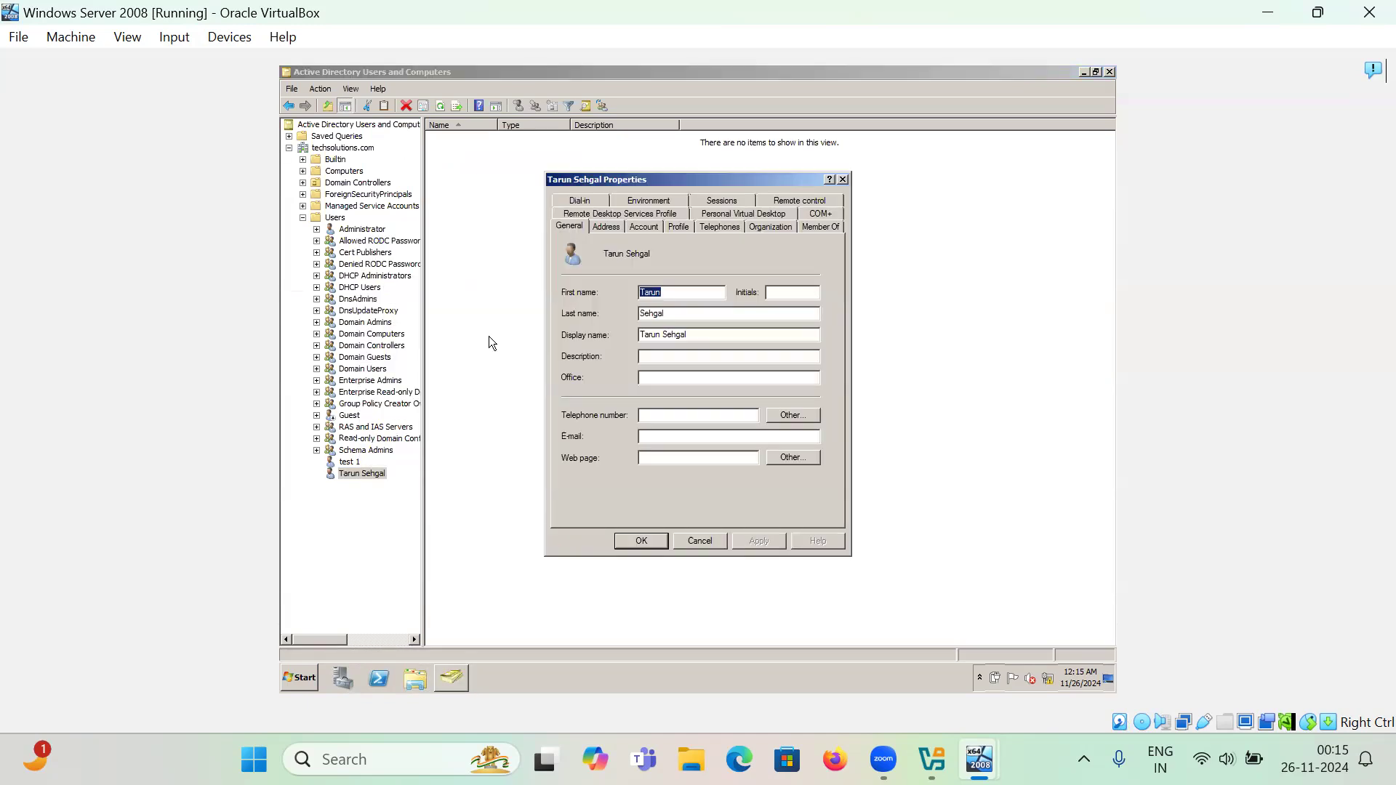
pyautogui.click(677, 229)
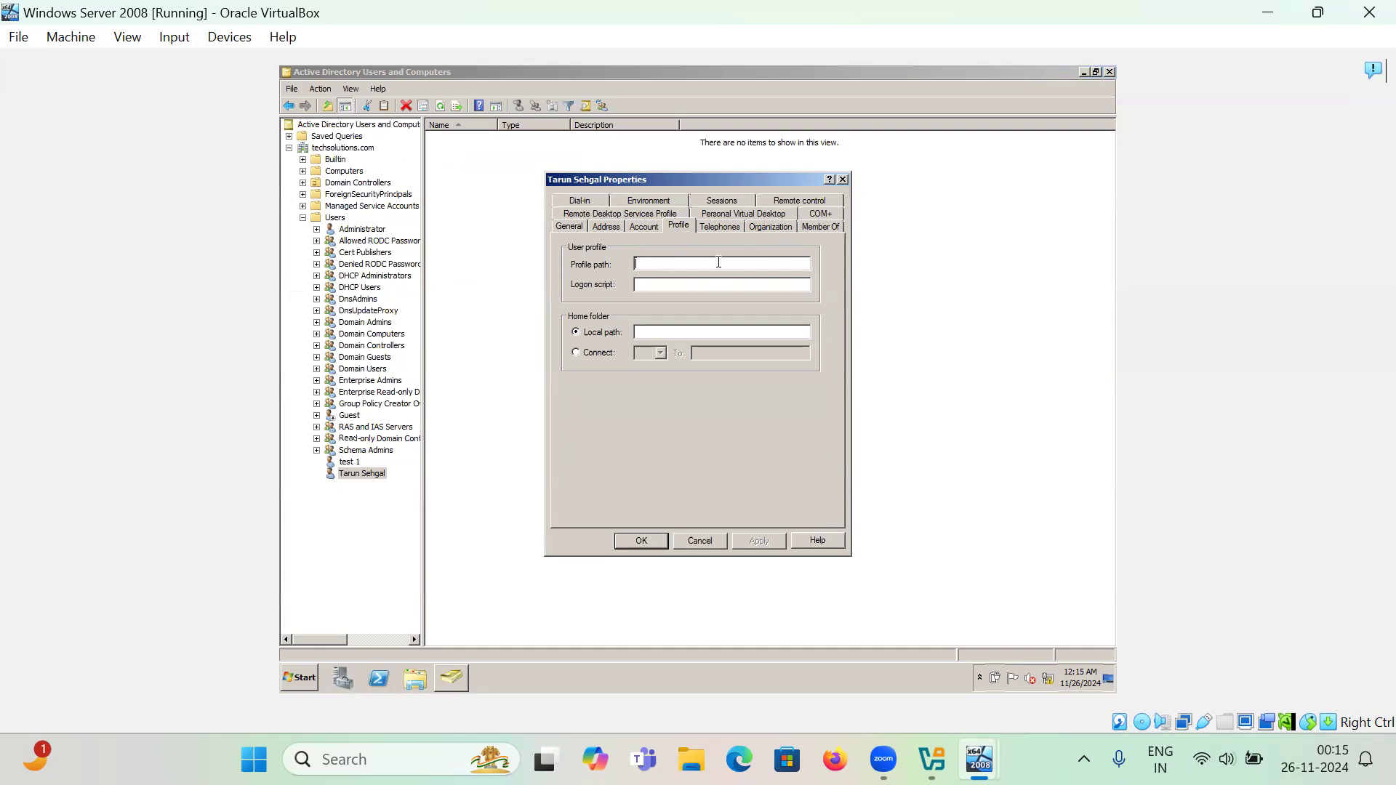
# - Copy the profile path from the test 1 user's Profile tab, then close its Properties
pyautogui.click(843, 179)
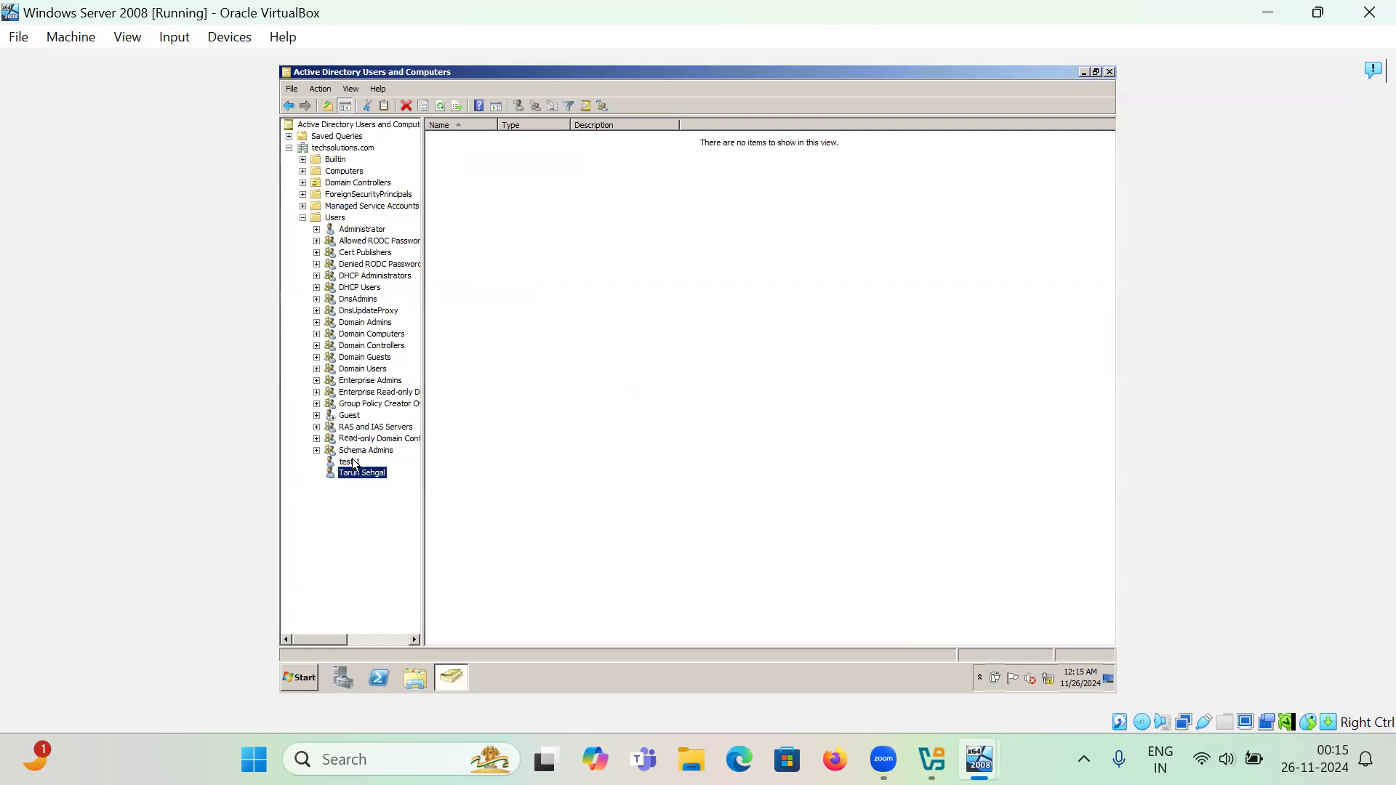
pyautogui.rightClick(355, 463)
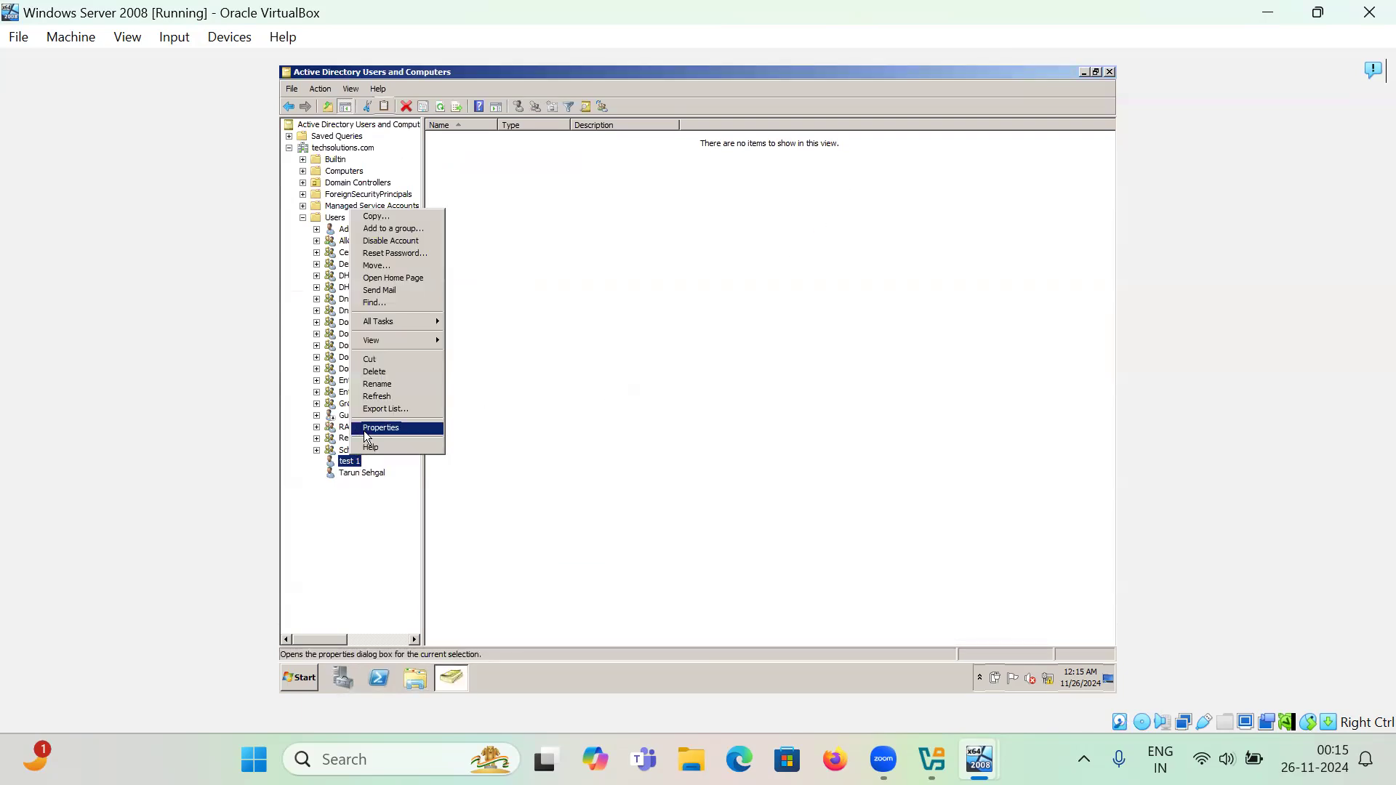
pyautogui.click(381, 429)
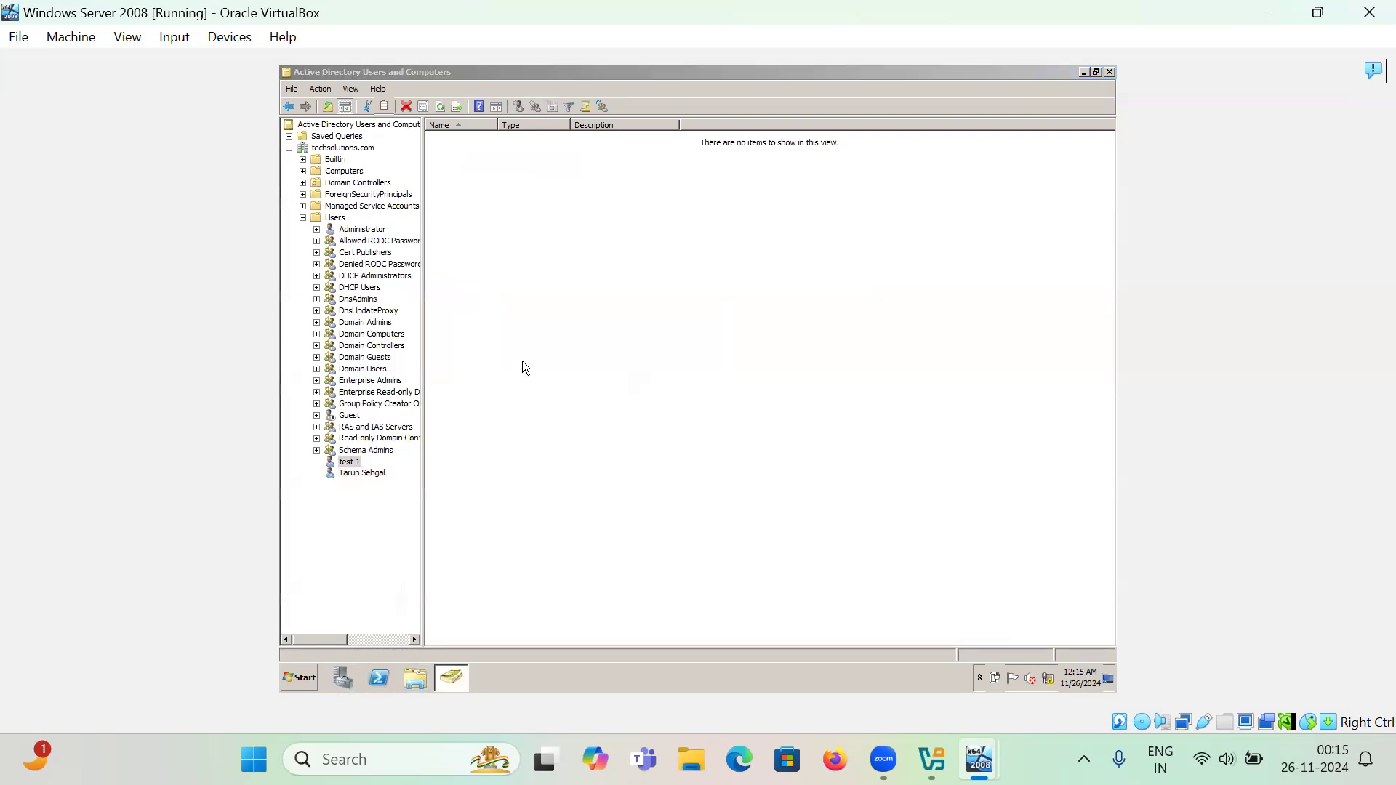
pyautogui.rightClick(350, 463)
pyautogui.click(382, 429)
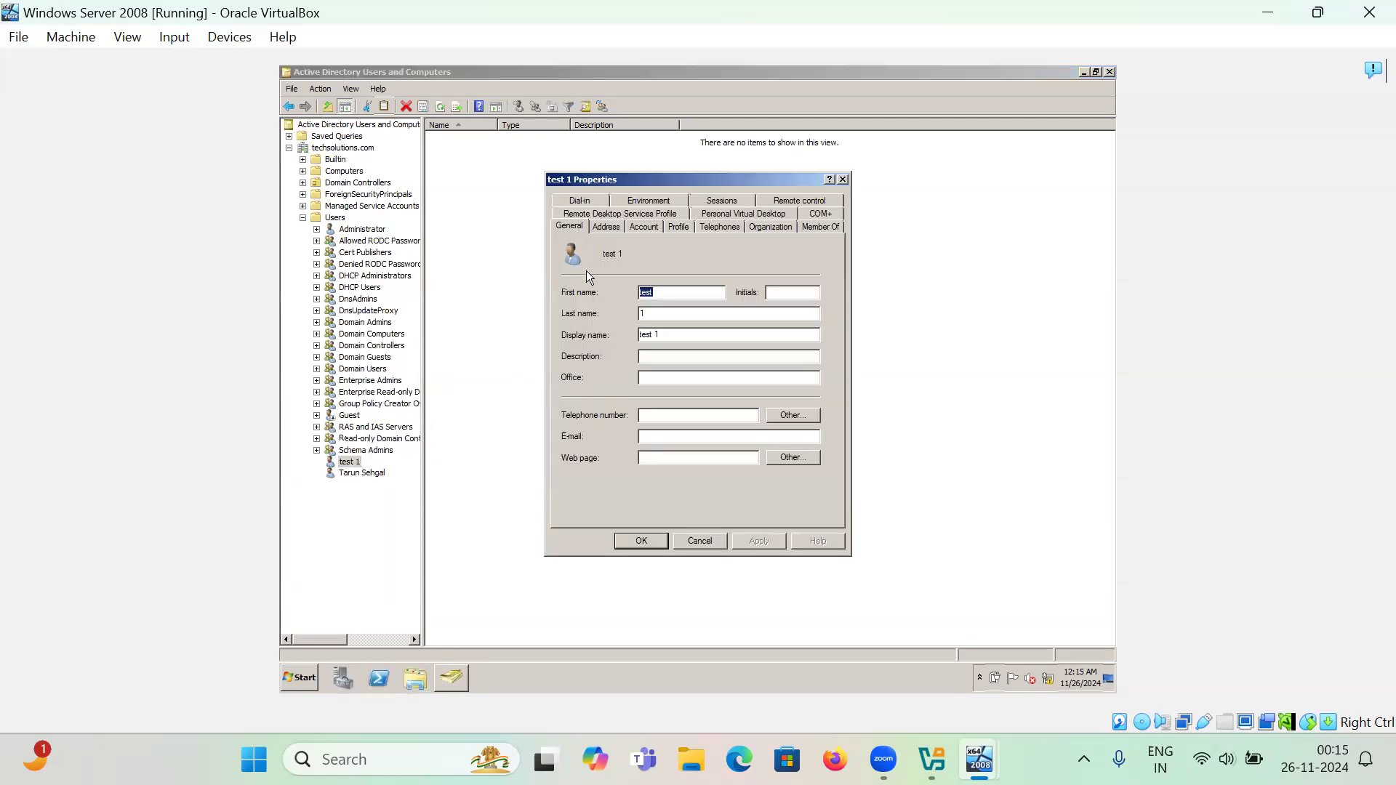
pyautogui.click(677, 228)
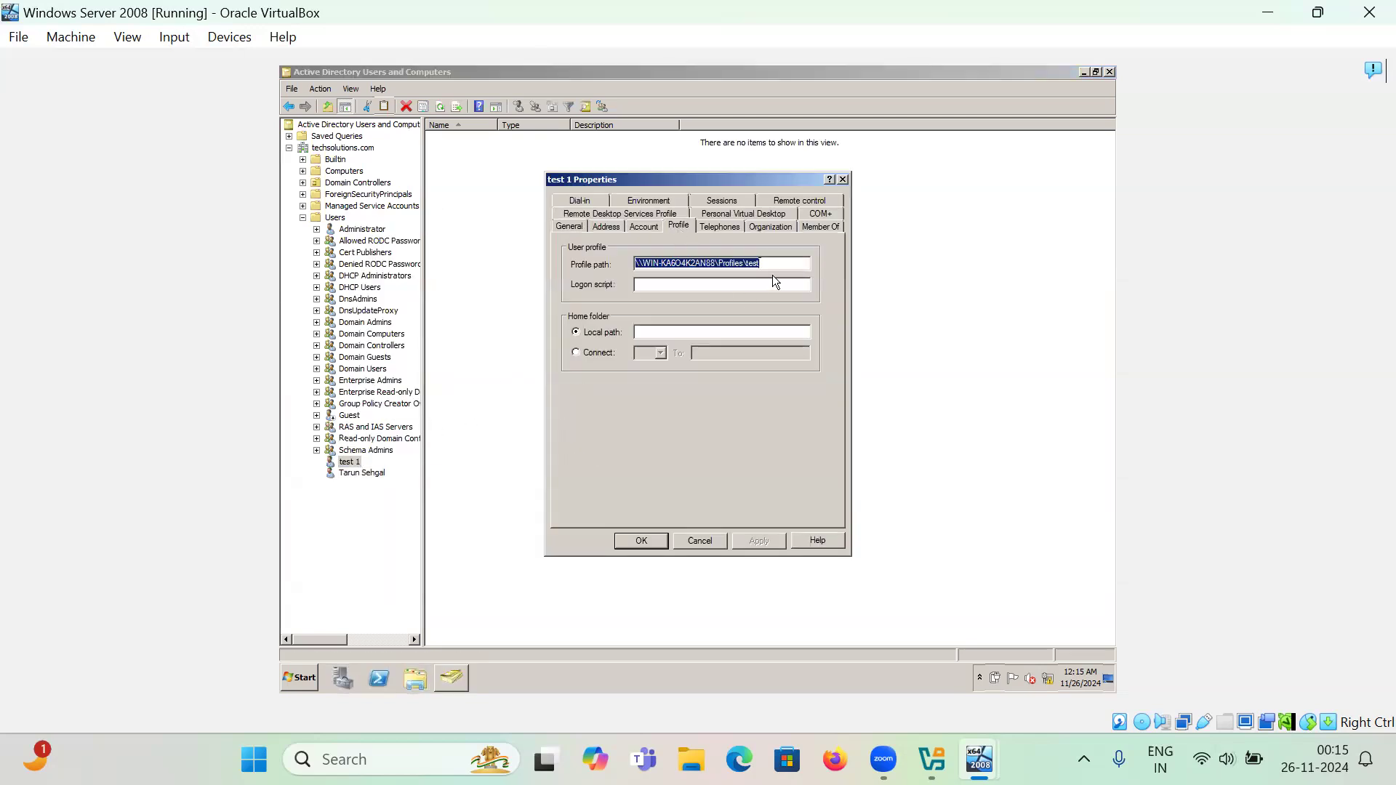
pyautogui.moveTo(774, 266); pyautogui.dragTo(607, 268)
pyautogui.click(843, 180)
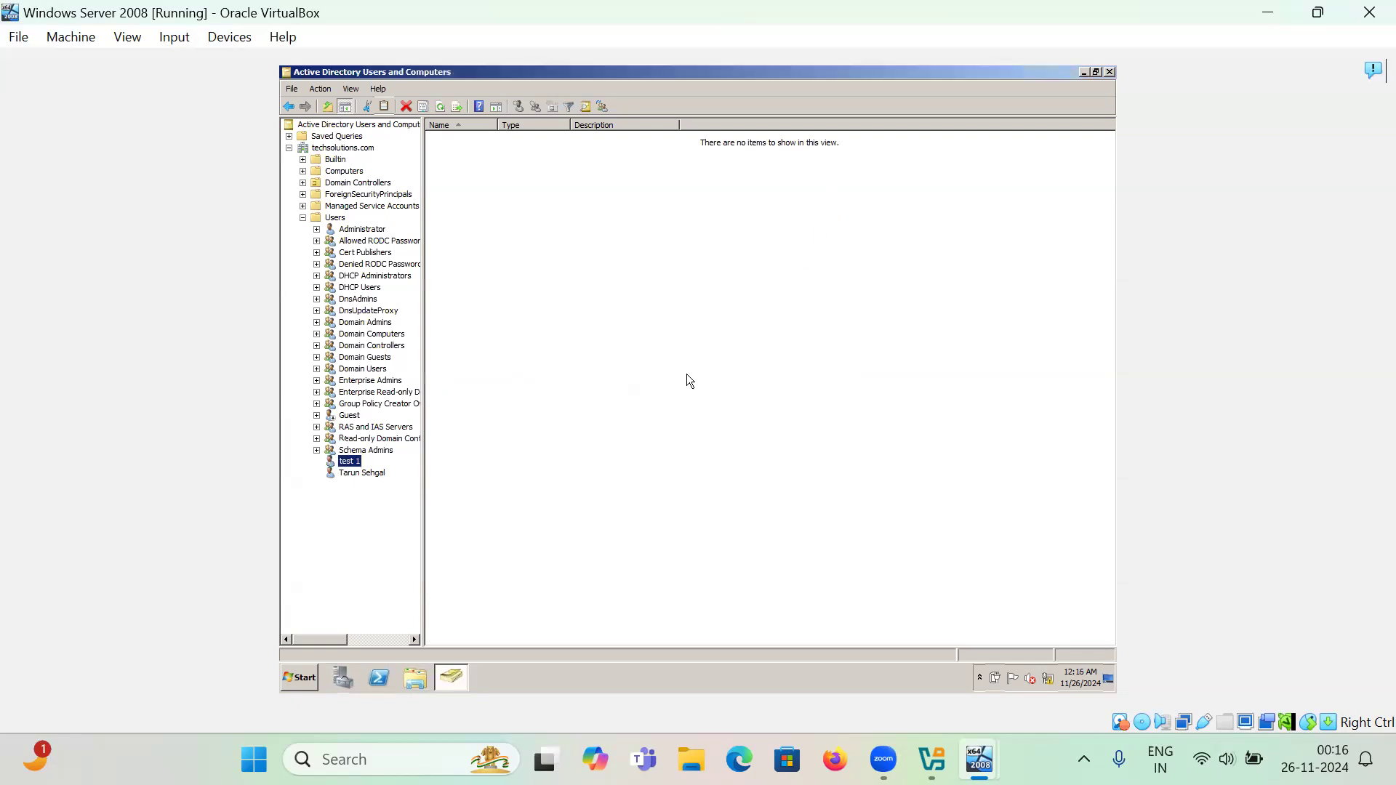
# - Open the last user's Properties dialog on its Profile tab
pyautogui.click(356, 464)
pyautogui.click(365, 478)
pyautogui.rightClick(365, 479)
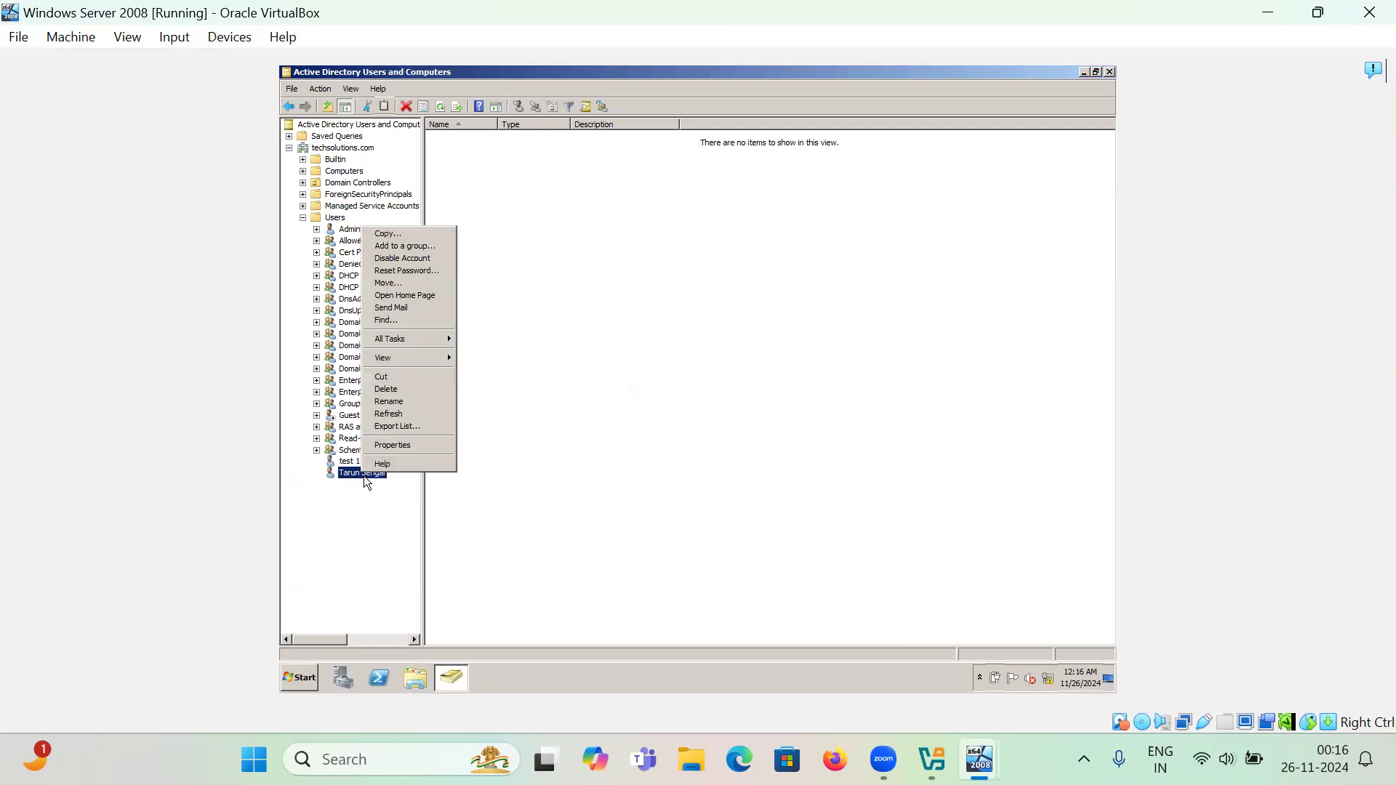
pyautogui.click(388, 451)
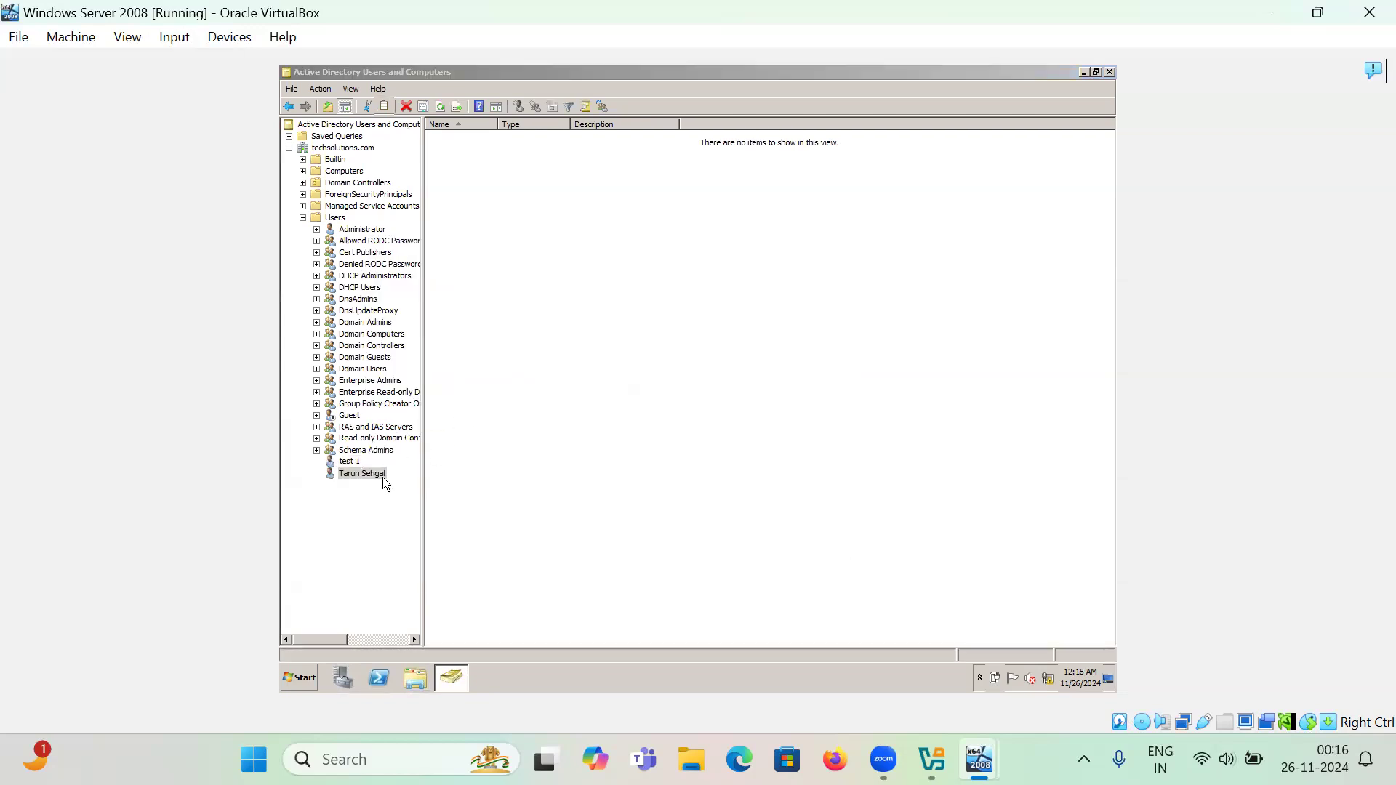
pyautogui.rightClick(365, 474)
pyautogui.click(390, 450)
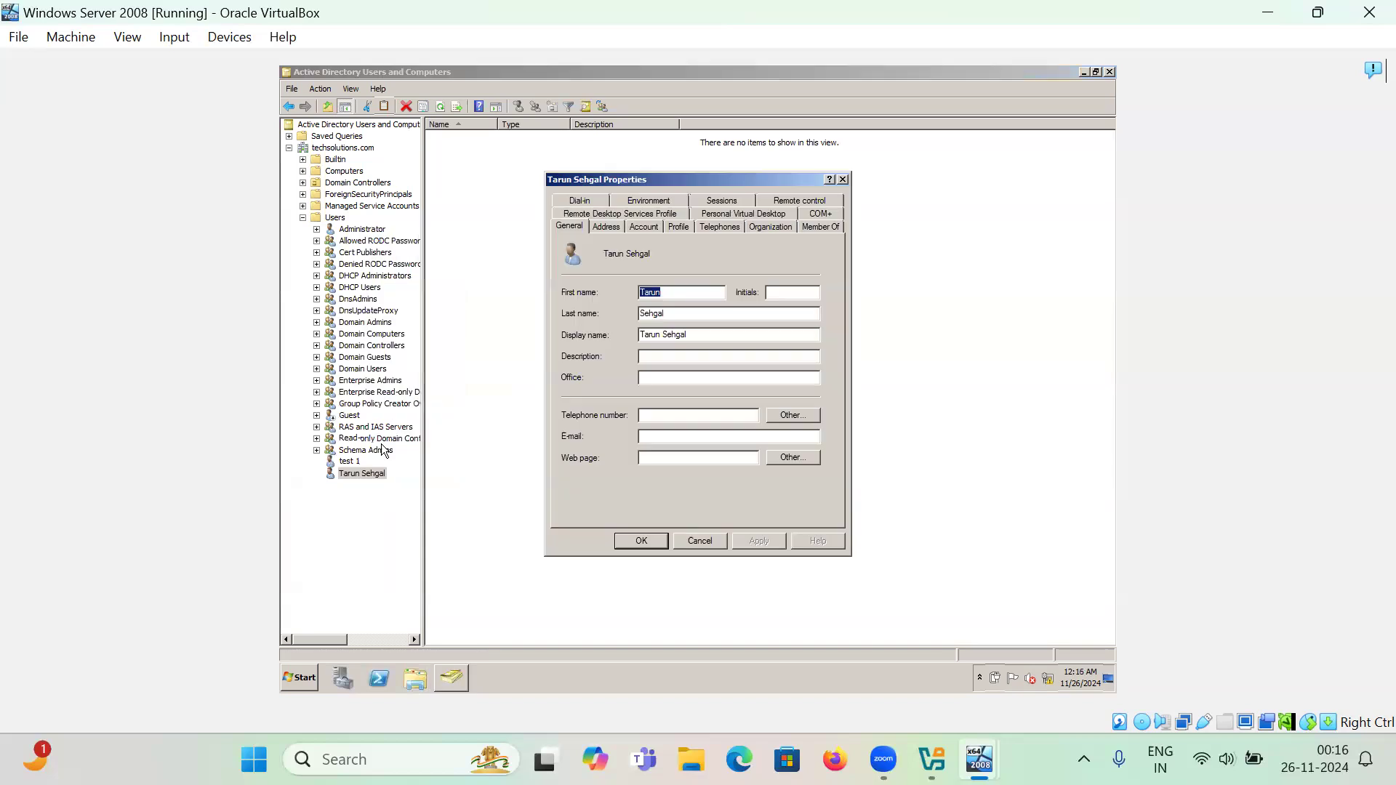
pyautogui.click(677, 227)
# - Paste the copied profile path, change its final folder to the user's name, and apply
pyautogui.click(684, 265)
pyautogui.write('\\\\WIN-KA6OIK2AN88\\Profiles\\test')
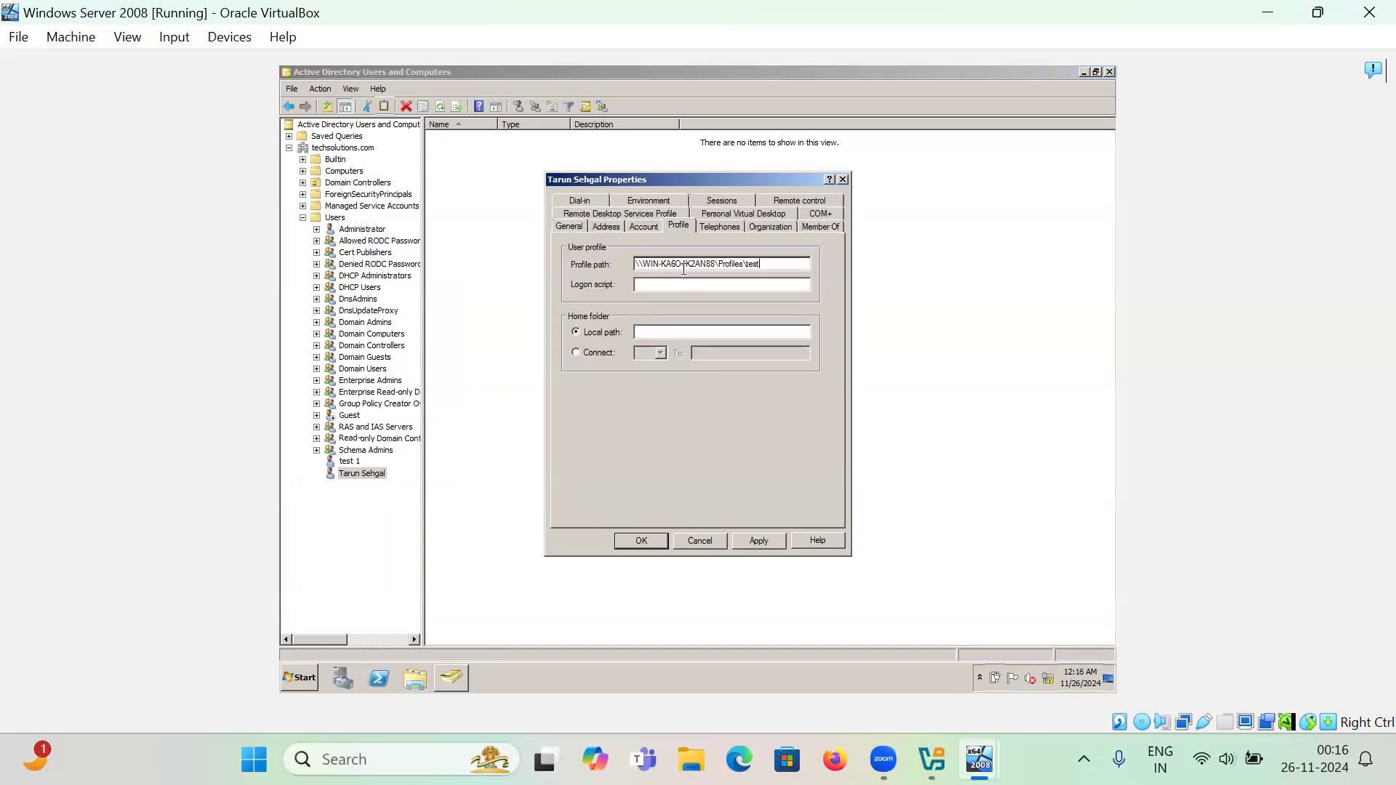
pyautogui.write('arun')
pyautogui.click(756, 539)
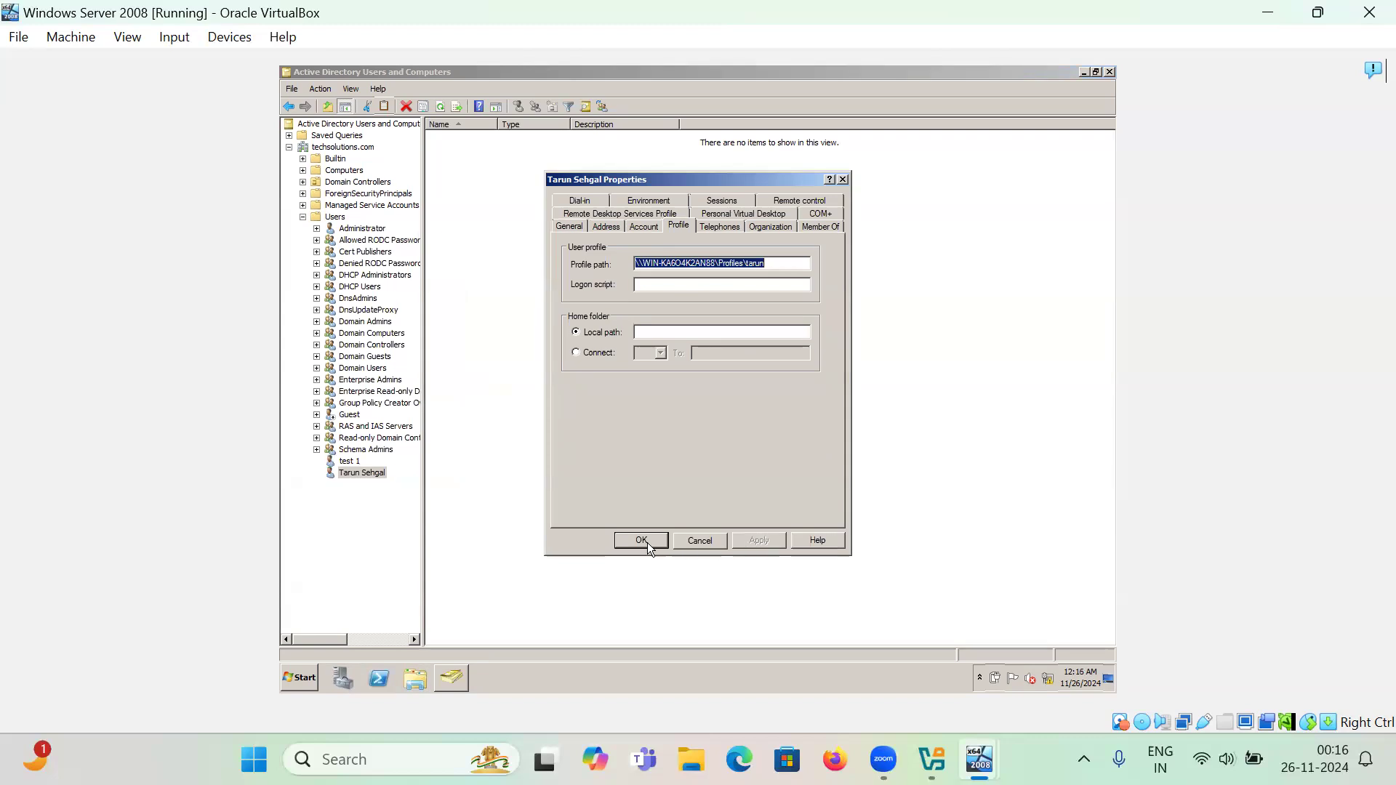
pyautogui.click(649, 540)
pyautogui.click(706, 465)
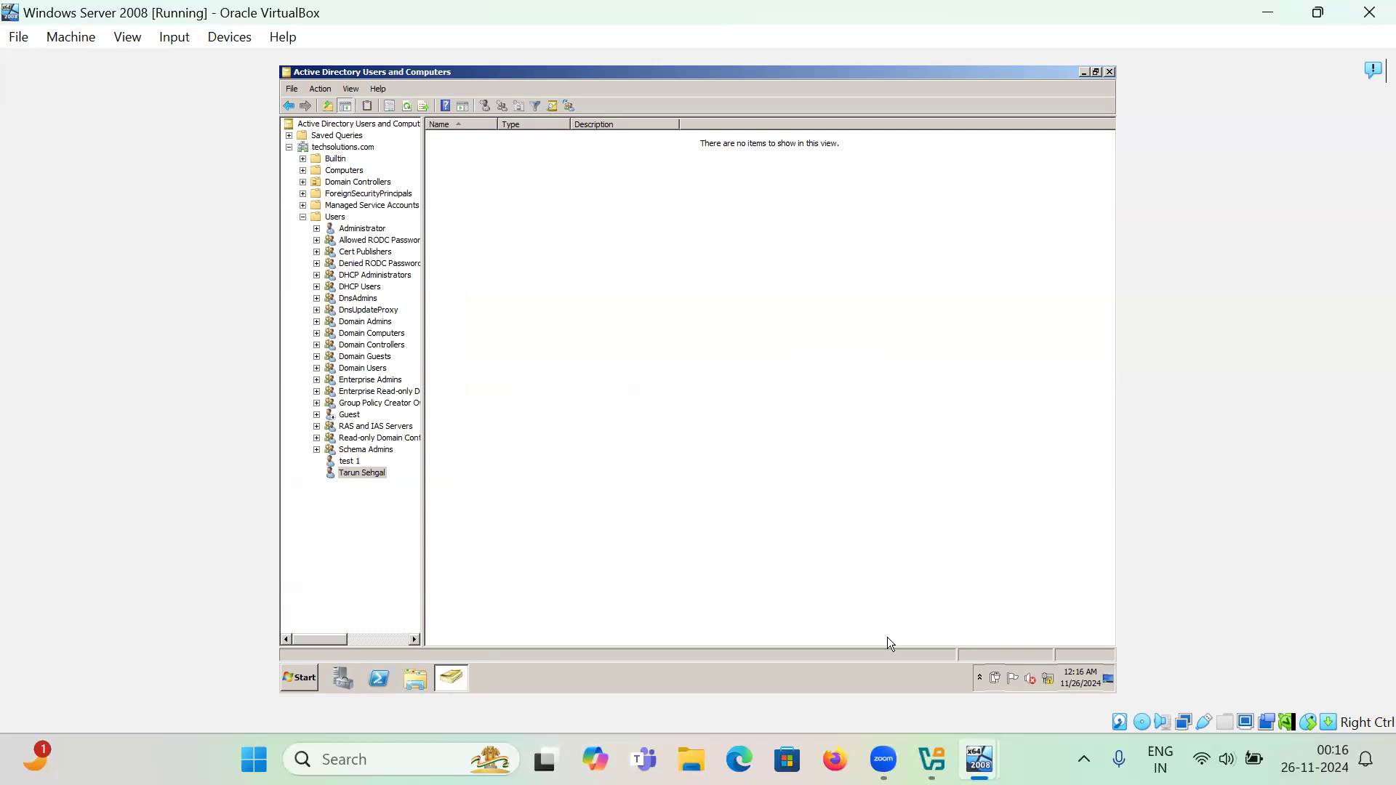
# - Switch to the Windows 7 VM, send Ctrl+Alt+Del, and choose to log on as another user
pyautogui.moveTo(980, 760)
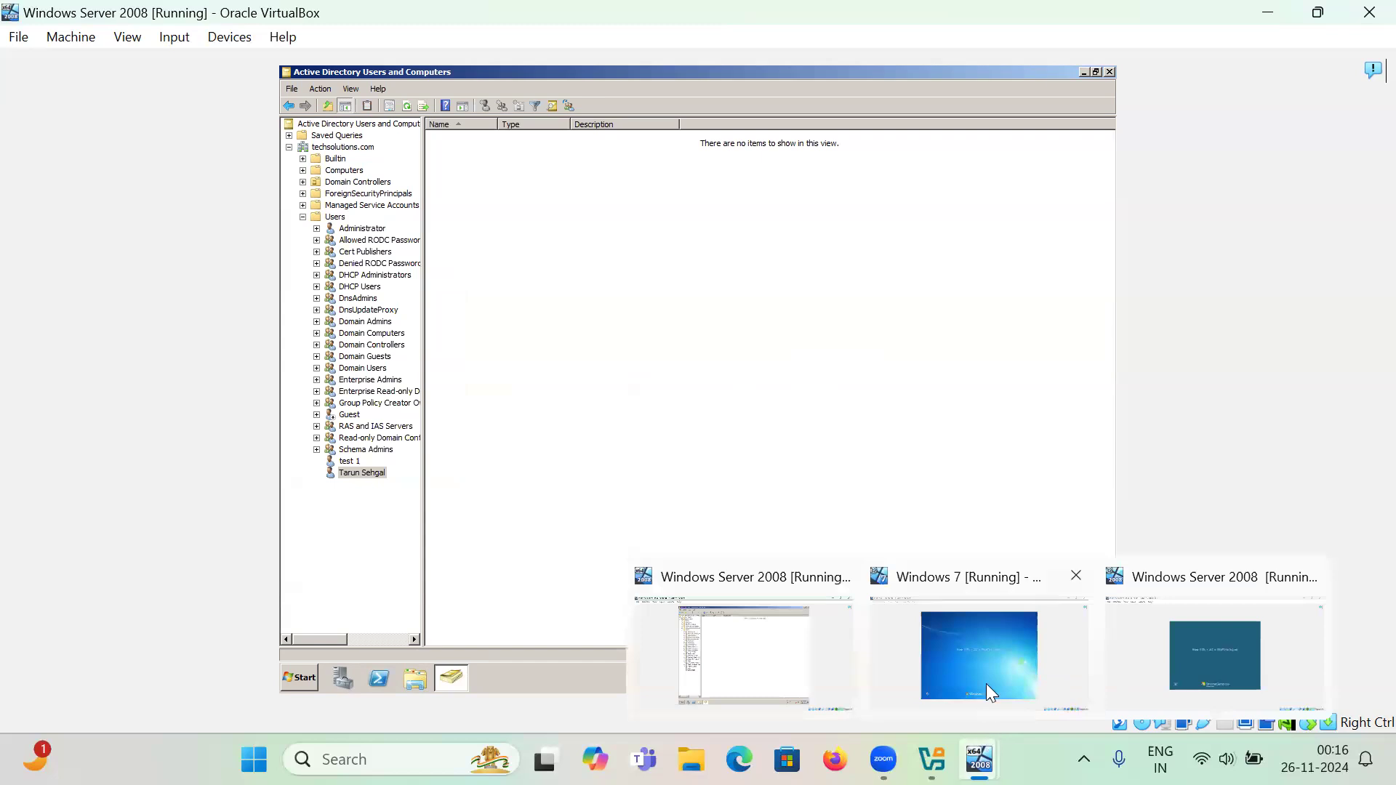
pyautogui.click(940, 653)
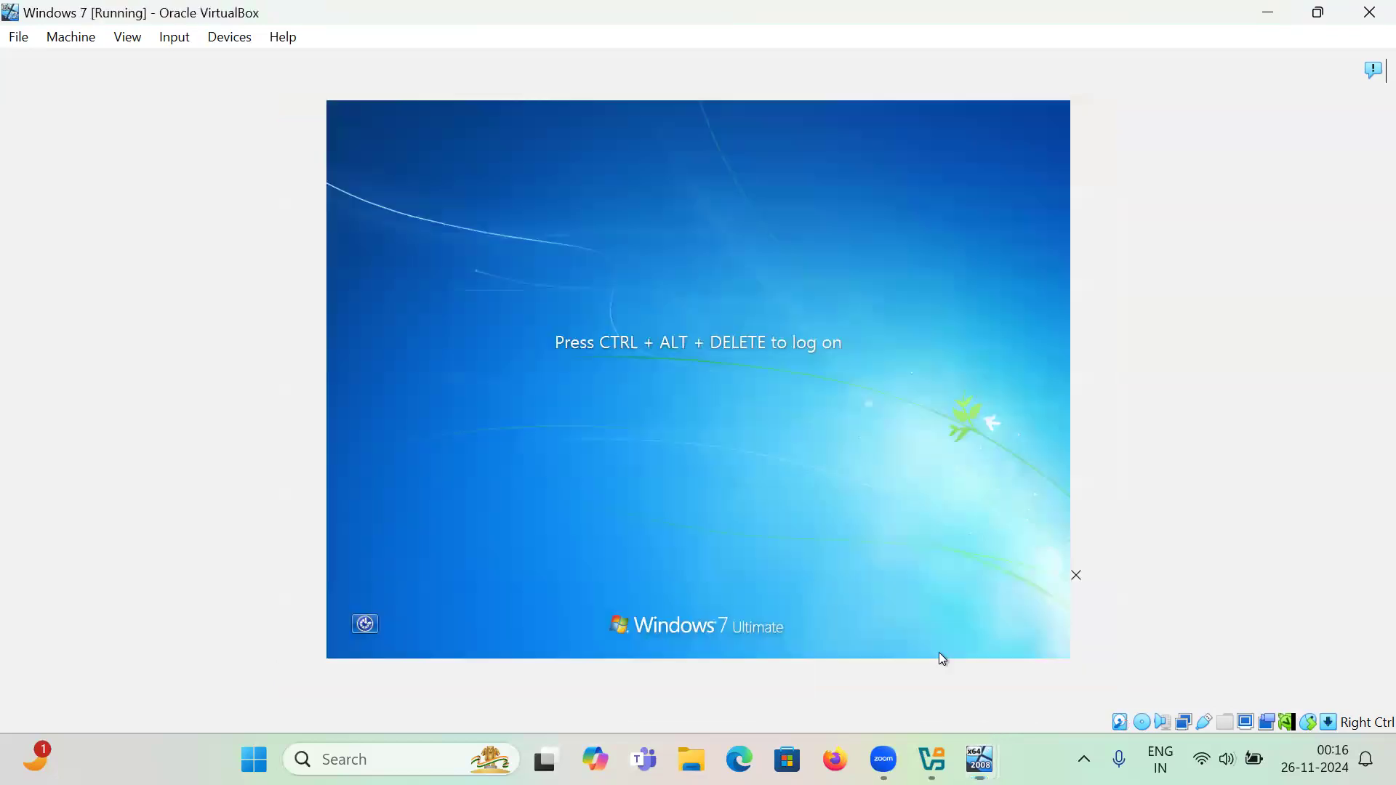
pyautogui.click(127, 40)
pyautogui.moveTo(175, 37)
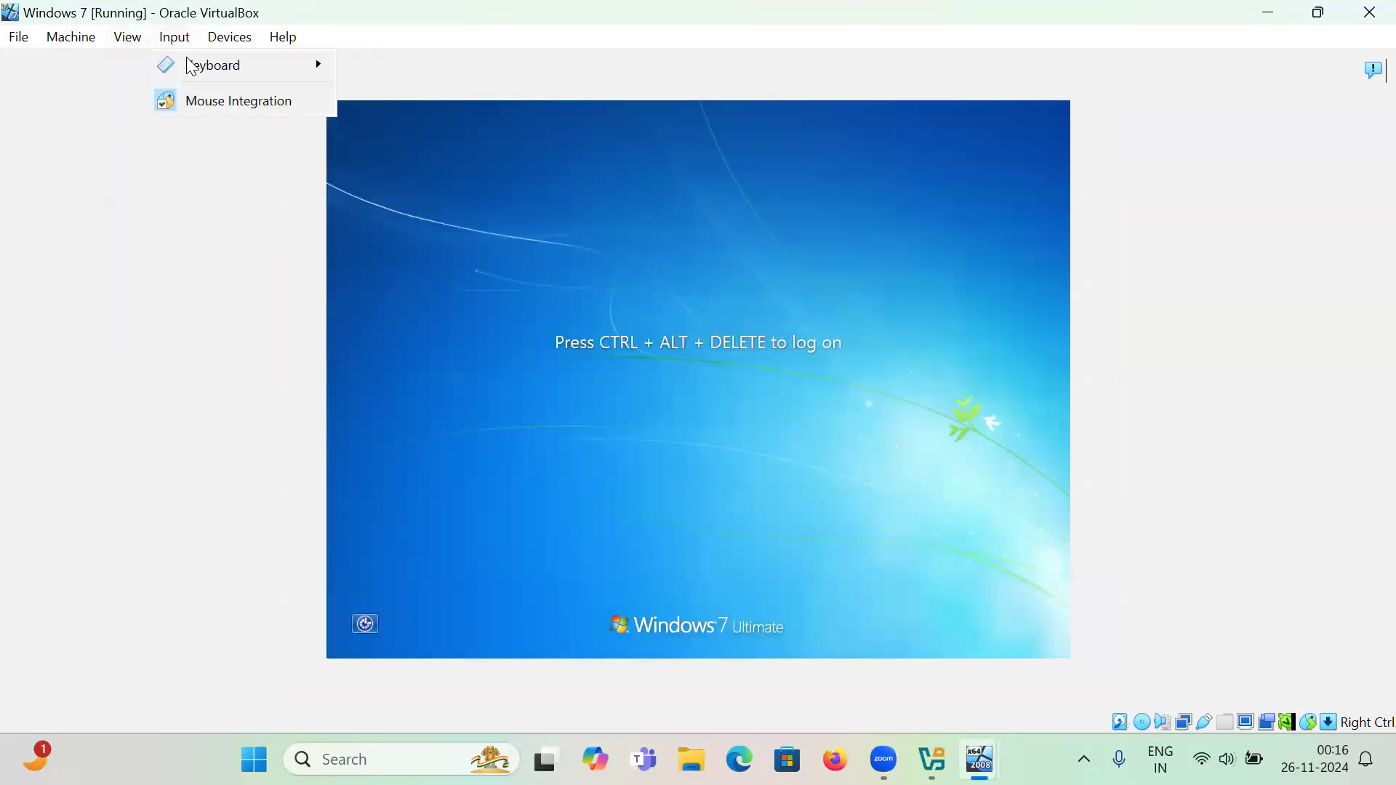
pyautogui.moveTo(192, 67)
pyautogui.click(397, 121)
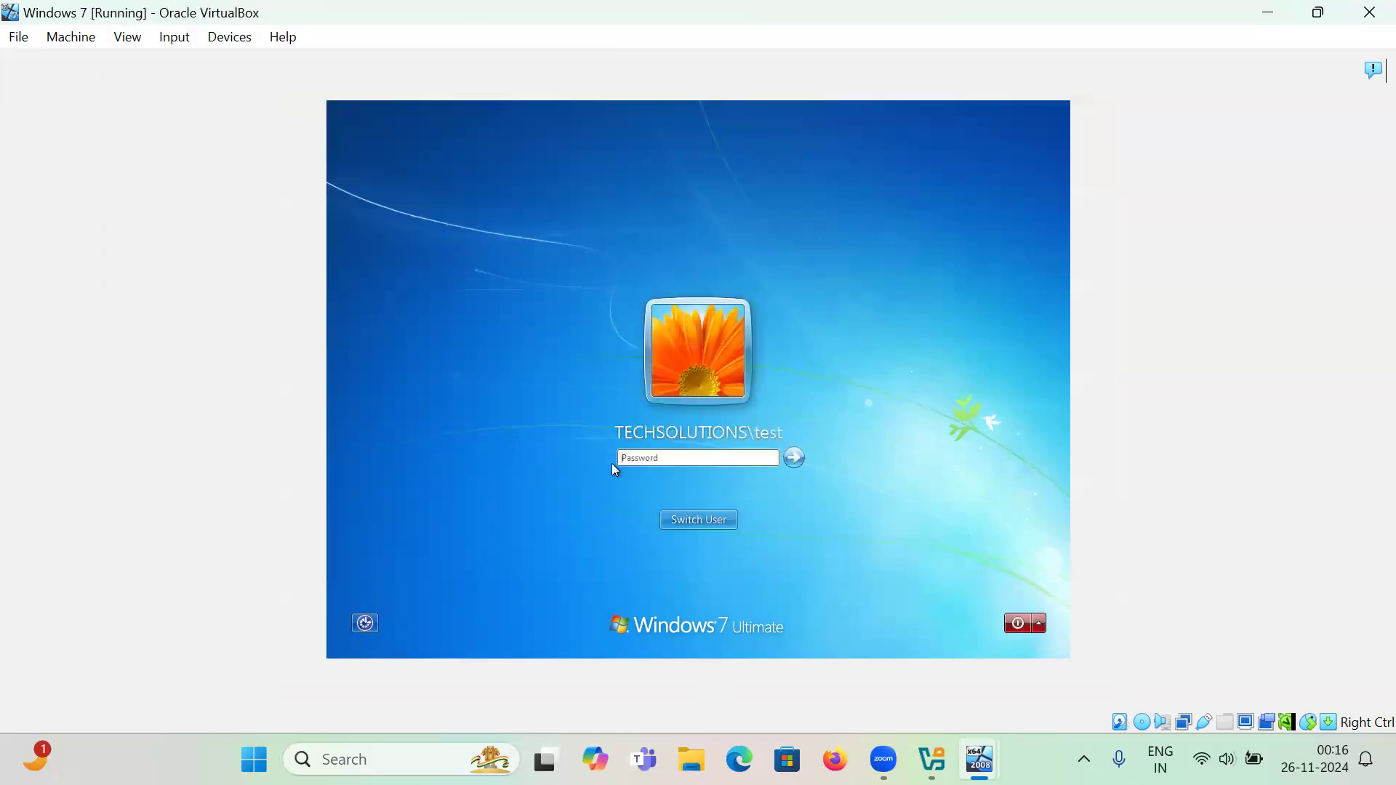
pyautogui.click(694, 521)
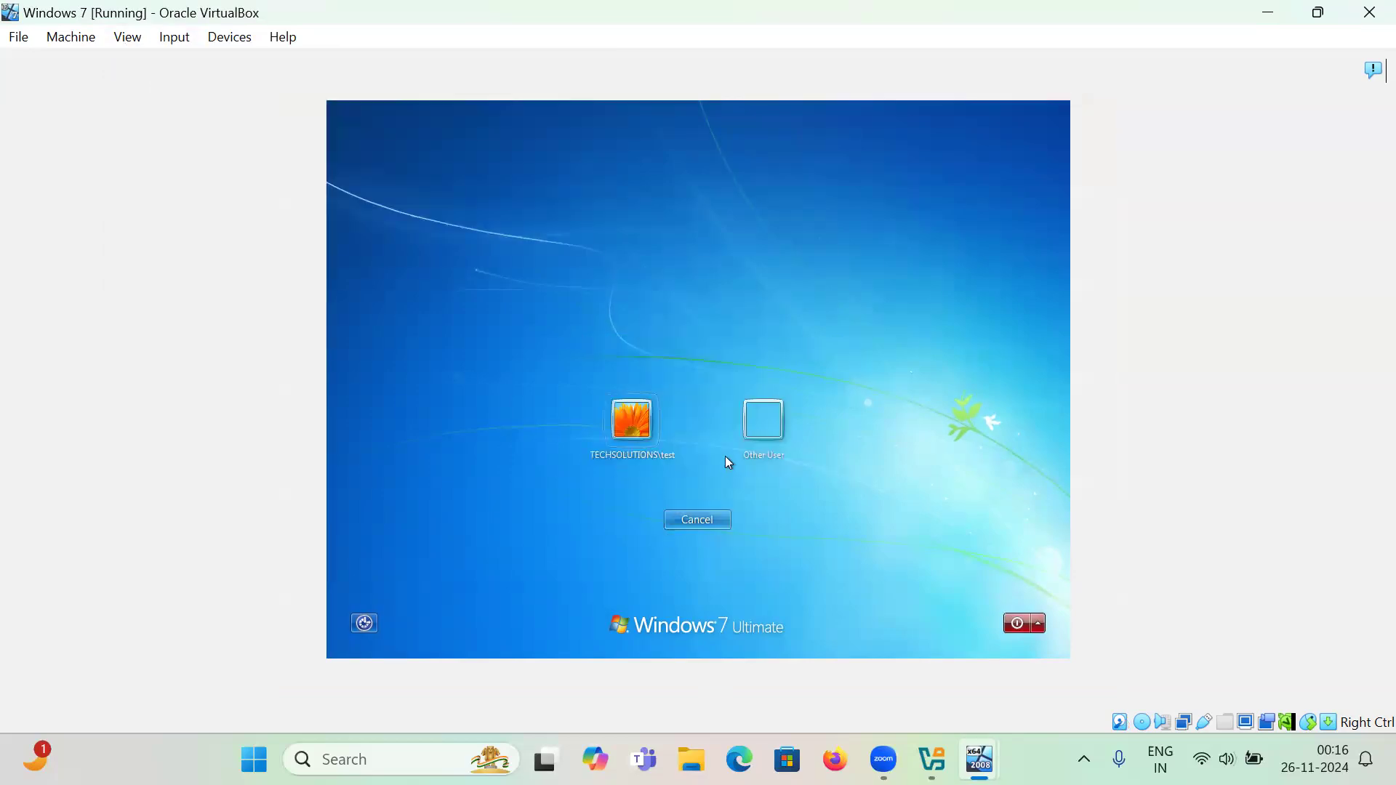
pyautogui.click(766, 426)
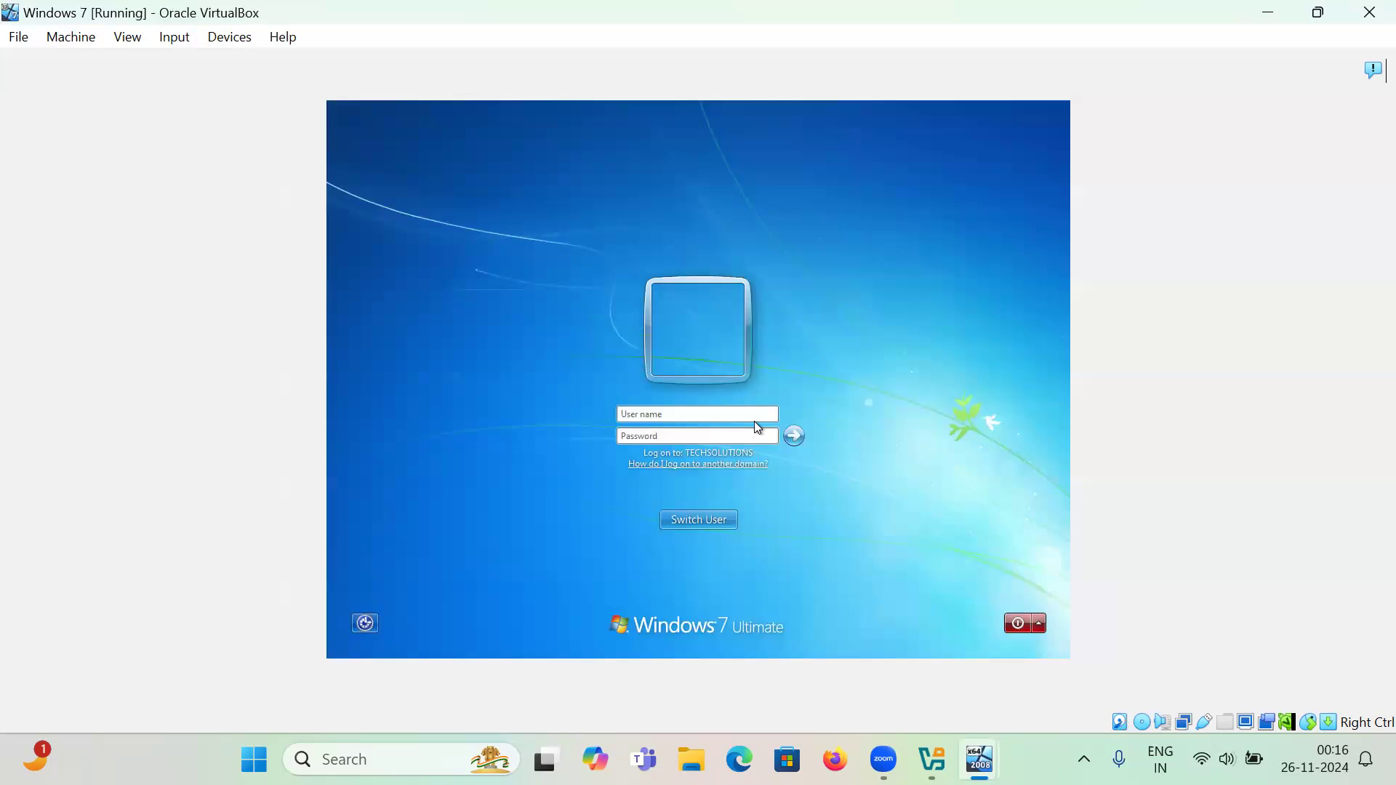
# - Log on with the roaming user's name and password, deferring activation and dismissing the genuine notice
pyautogui.write('tarun')
pyautogui.press('Tab')
pyautogui.write('*****')
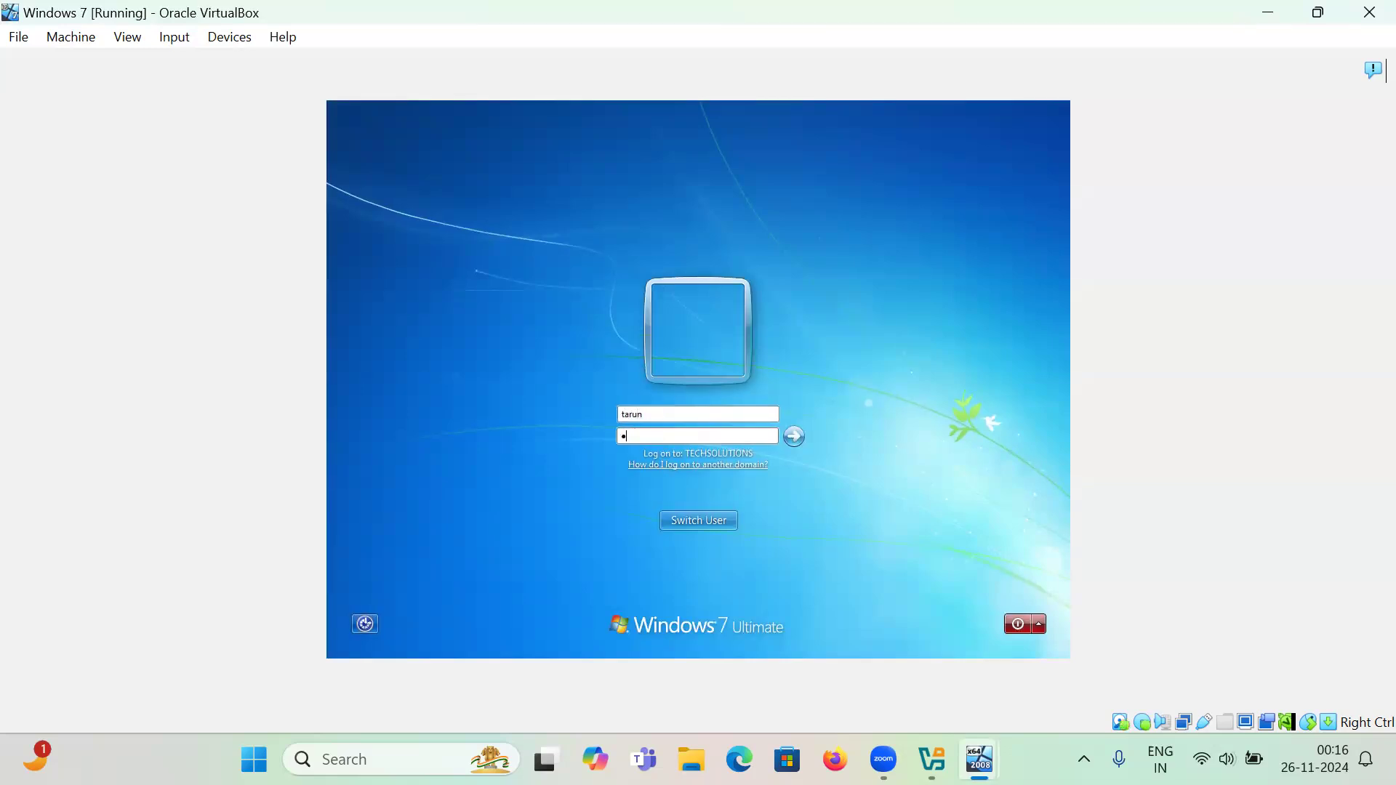
pyautogui.write('****')
pyautogui.press('Return')
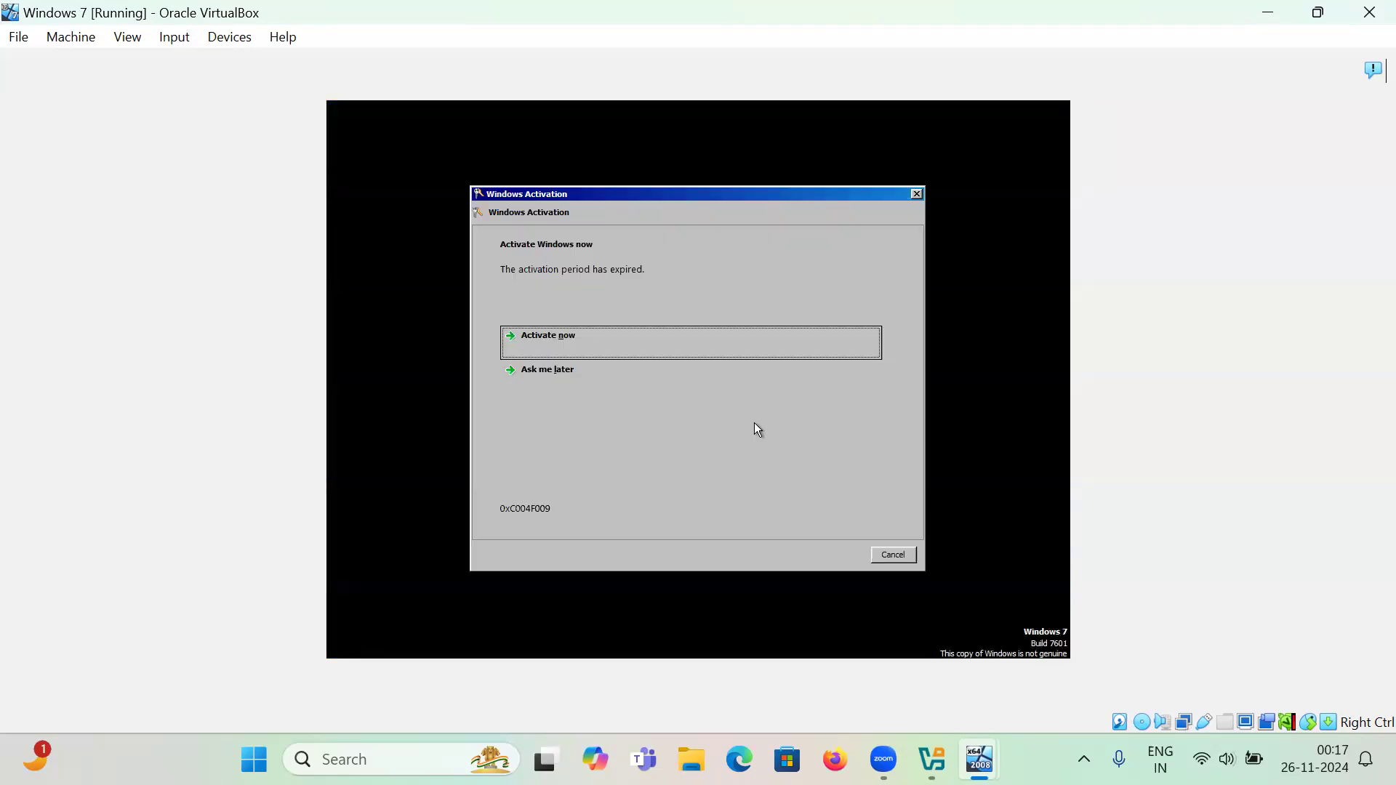
pyautogui.click(649, 379)
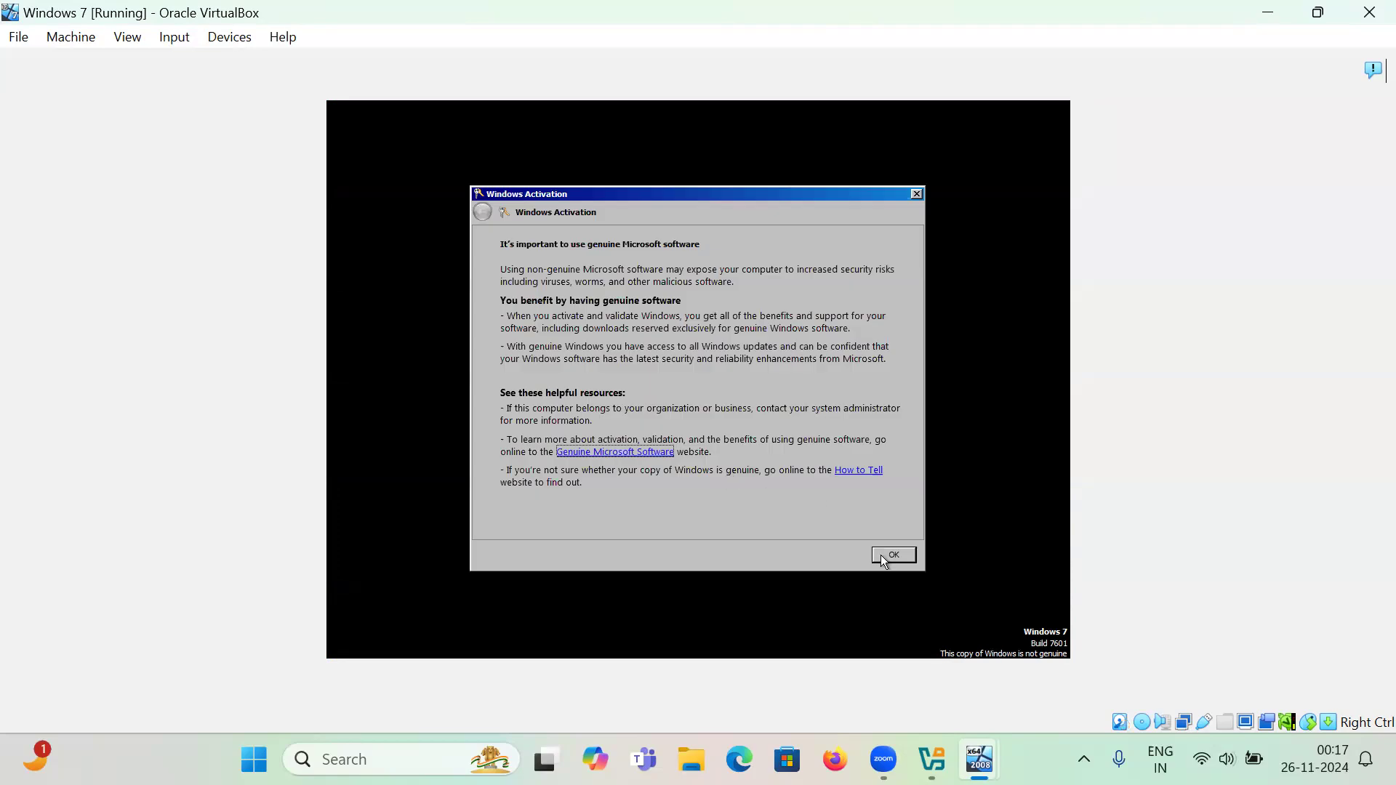
pyautogui.click(885, 557)
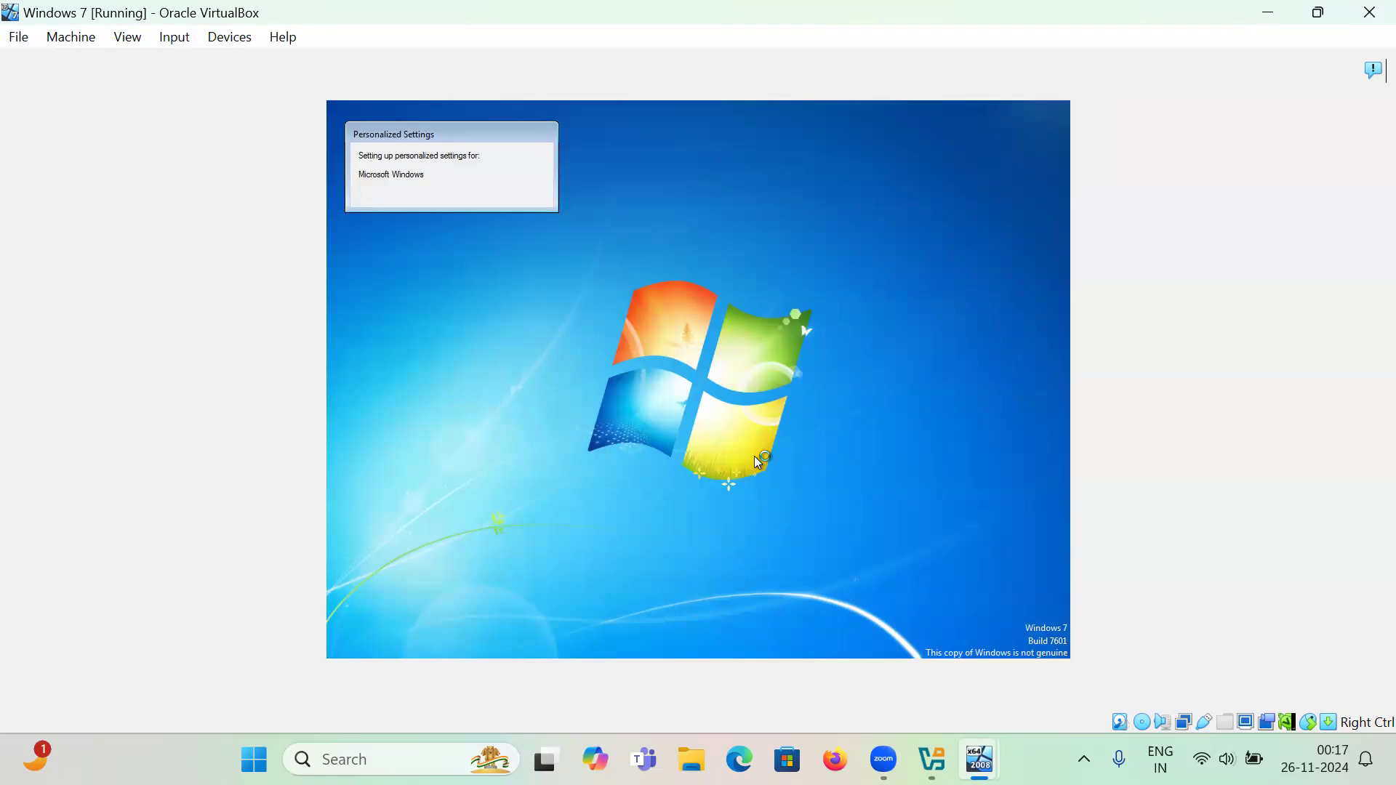
# - Switch to the Server 2008 VM and open C:\Profiles to view the stored roaming profiles
pyautogui.moveTo(980, 760)
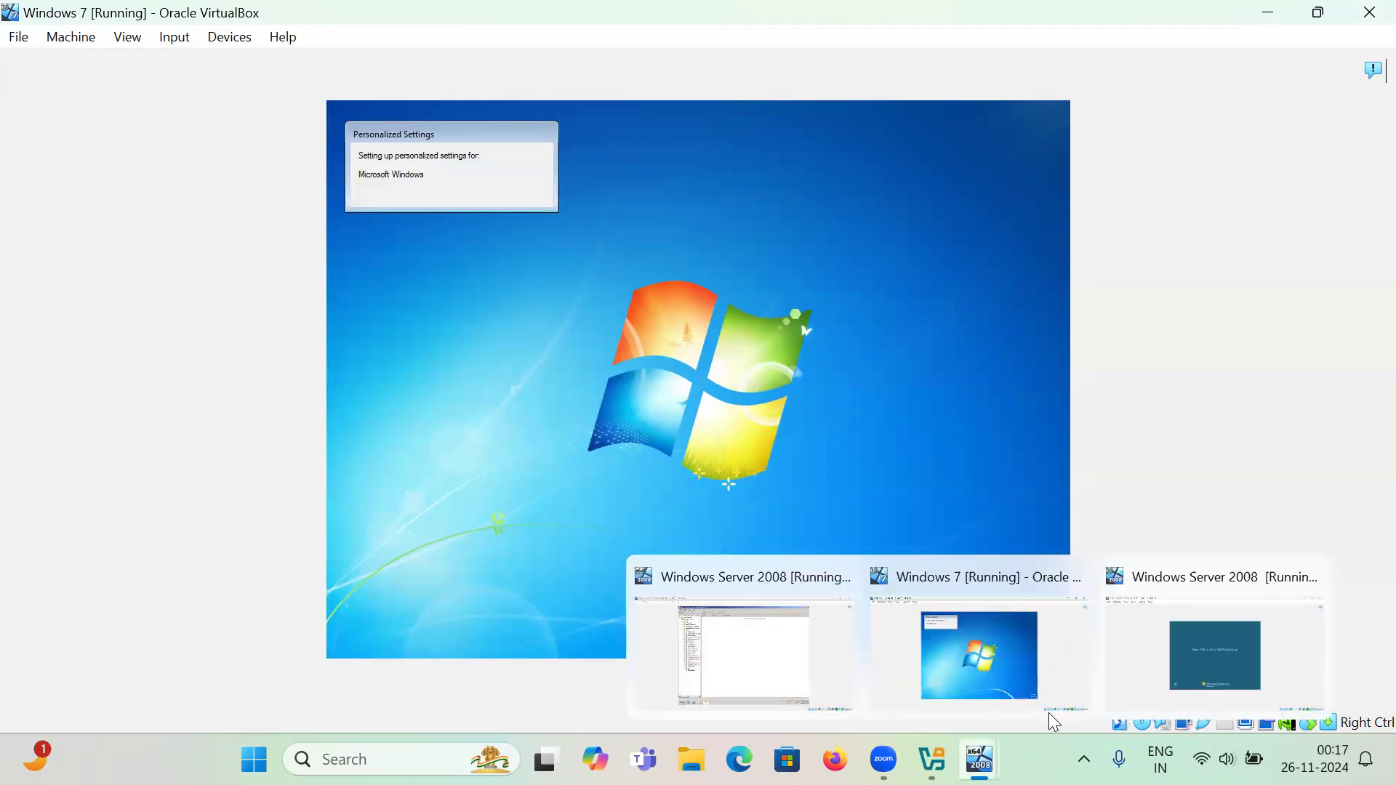
pyautogui.click(785, 653)
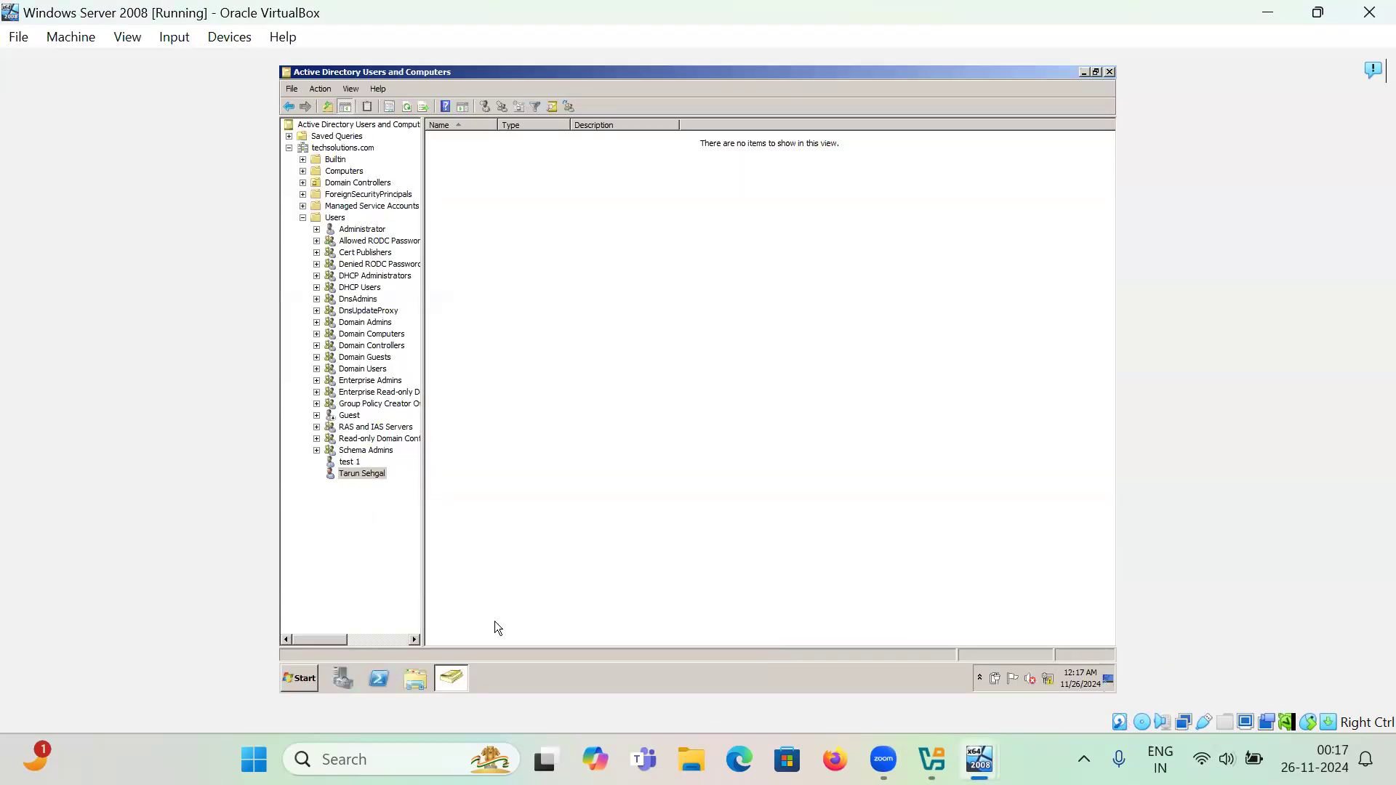
pyautogui.click(421, 679)
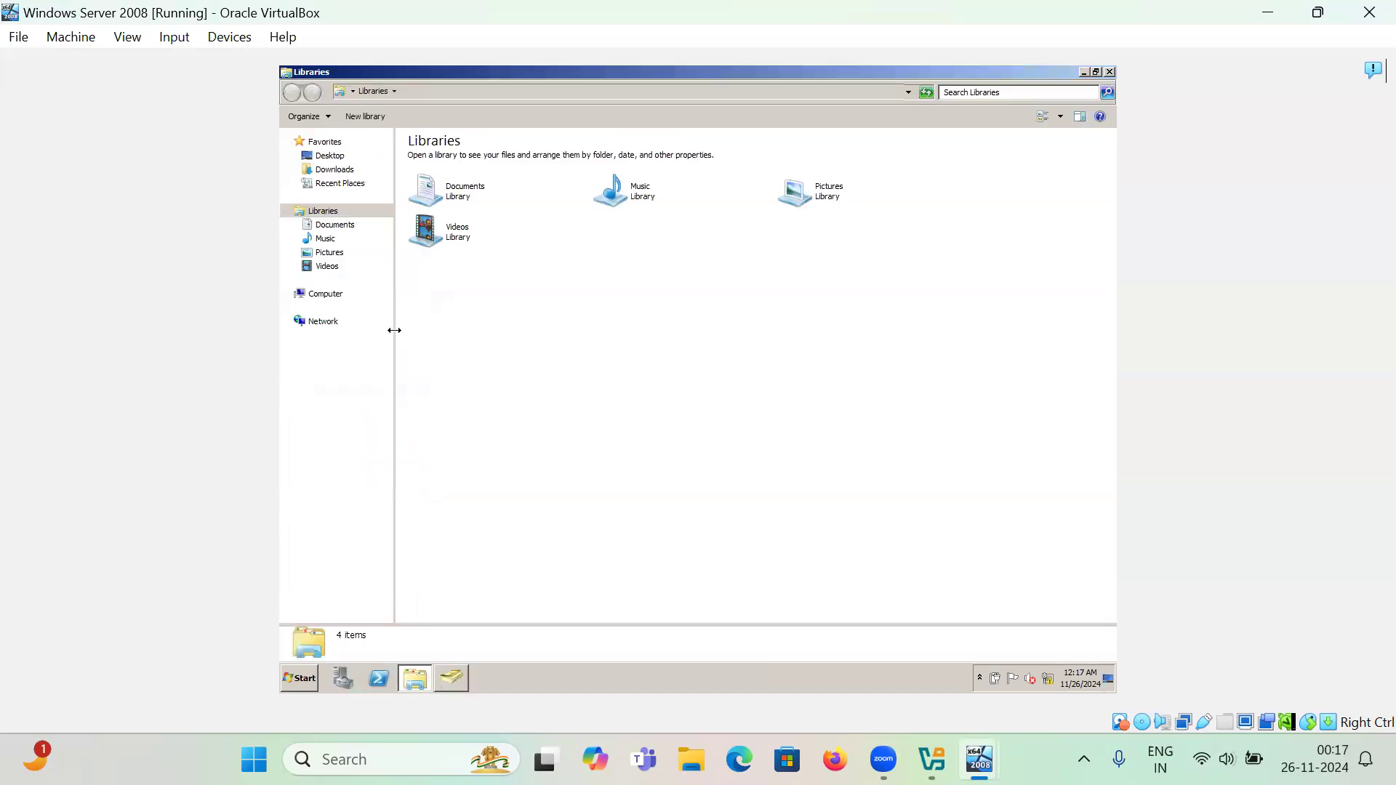
pyautogui.click(326, 294)
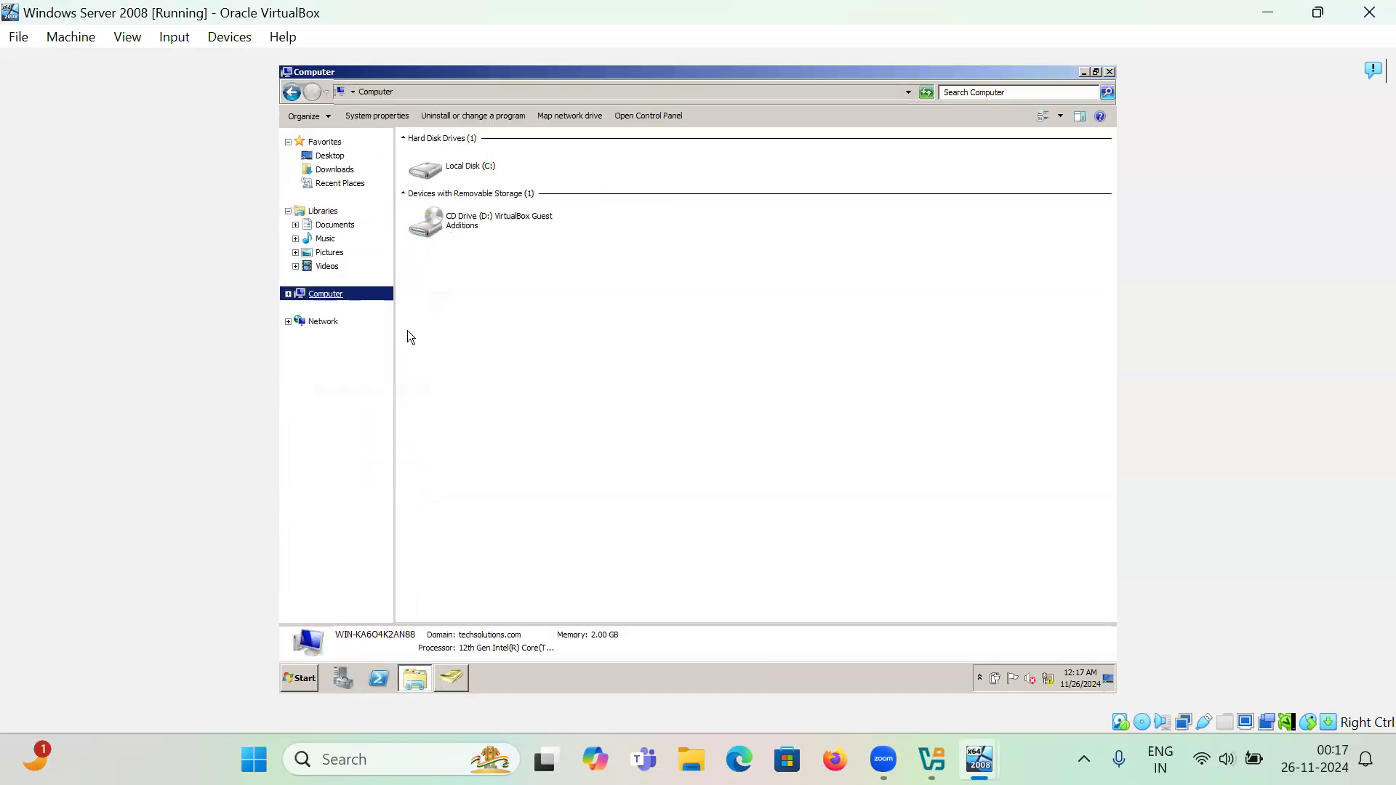
pyautogui.doubleClick(486, 171)
pyautogui.doubleClick(448, 173)
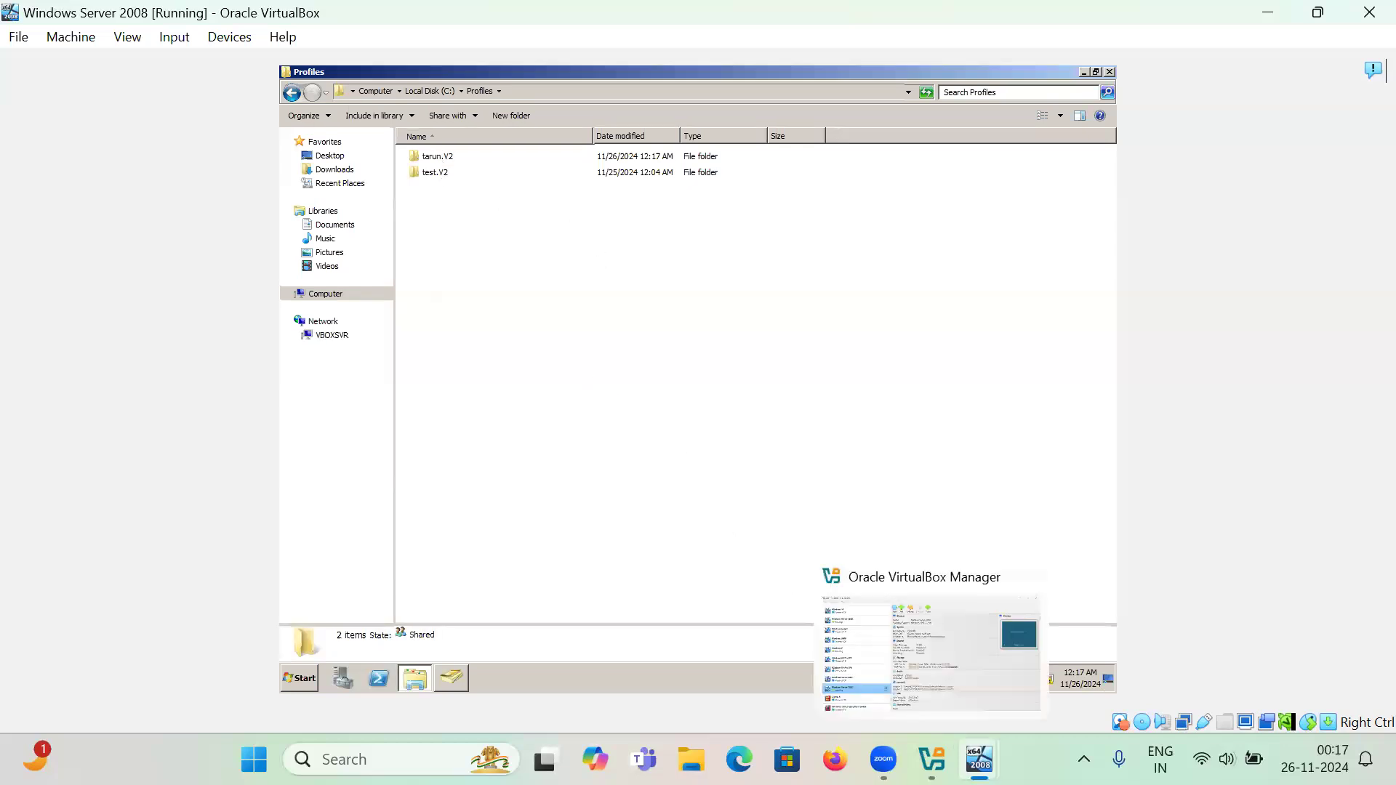
# - On the Windows 7 VM, open Advanced system settings from Computer Properties using administrator credentials
pyautogui.moveTo(980, 760)
pyautogui.click(986, 660)
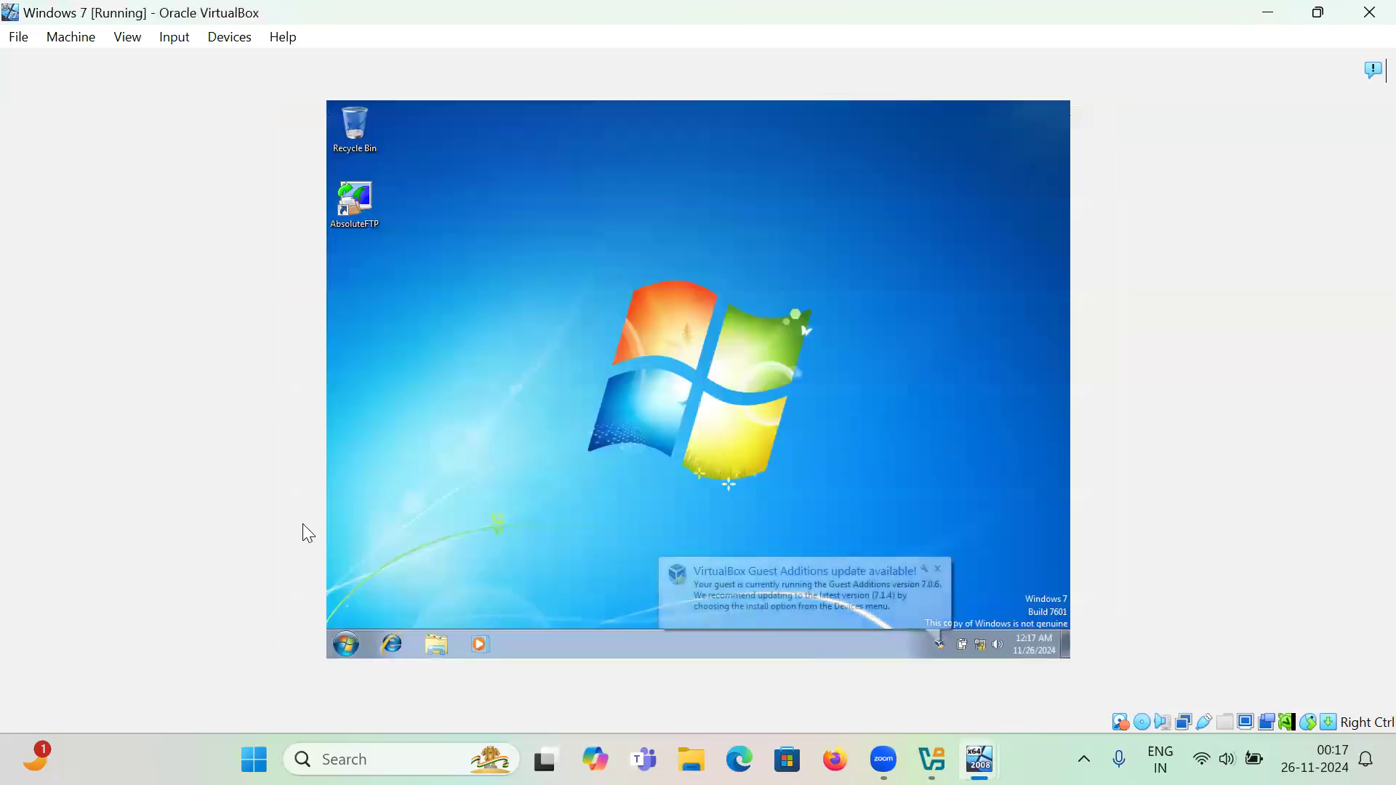
pyautogui.click(348, 644)
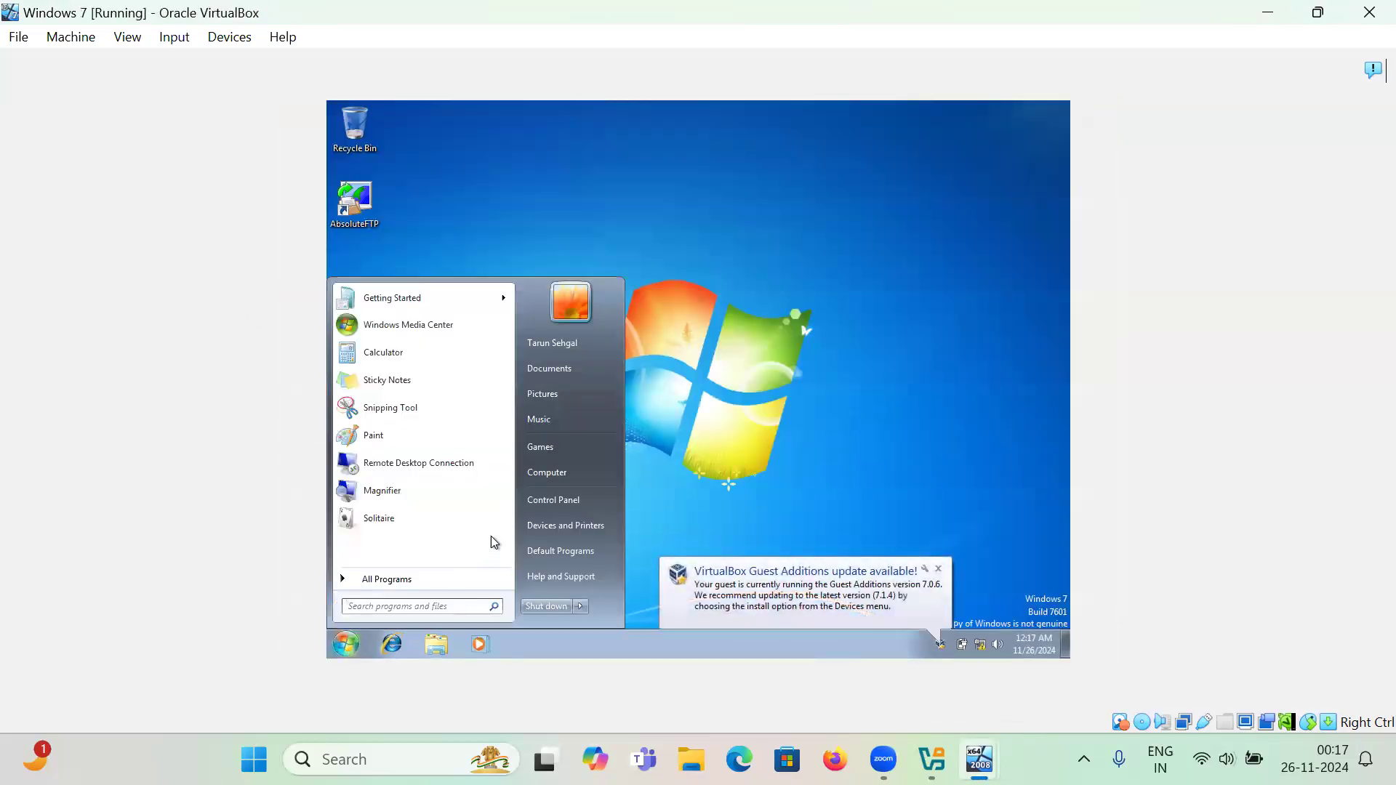
pyautogui.rightClick(548, 477)
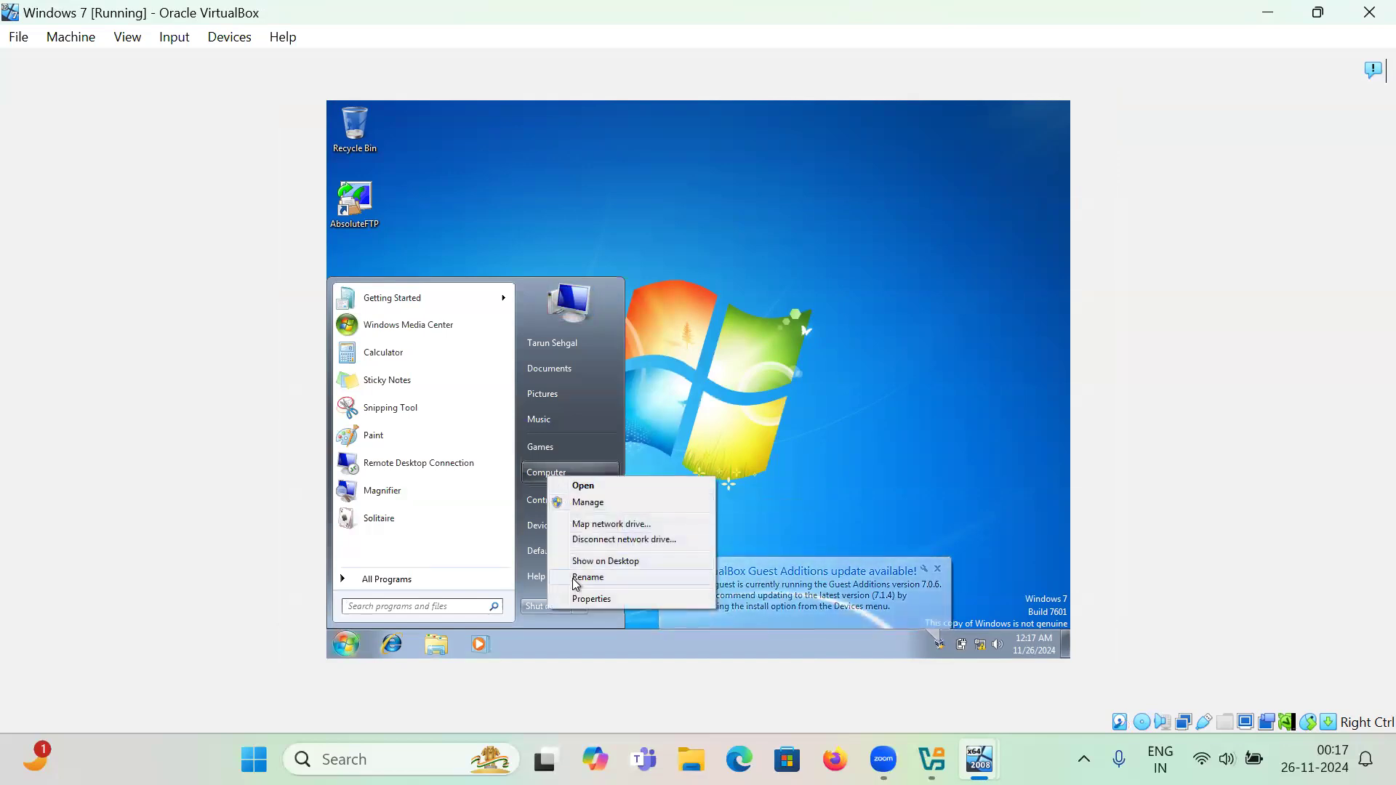
pyautogui.click(577, 602)
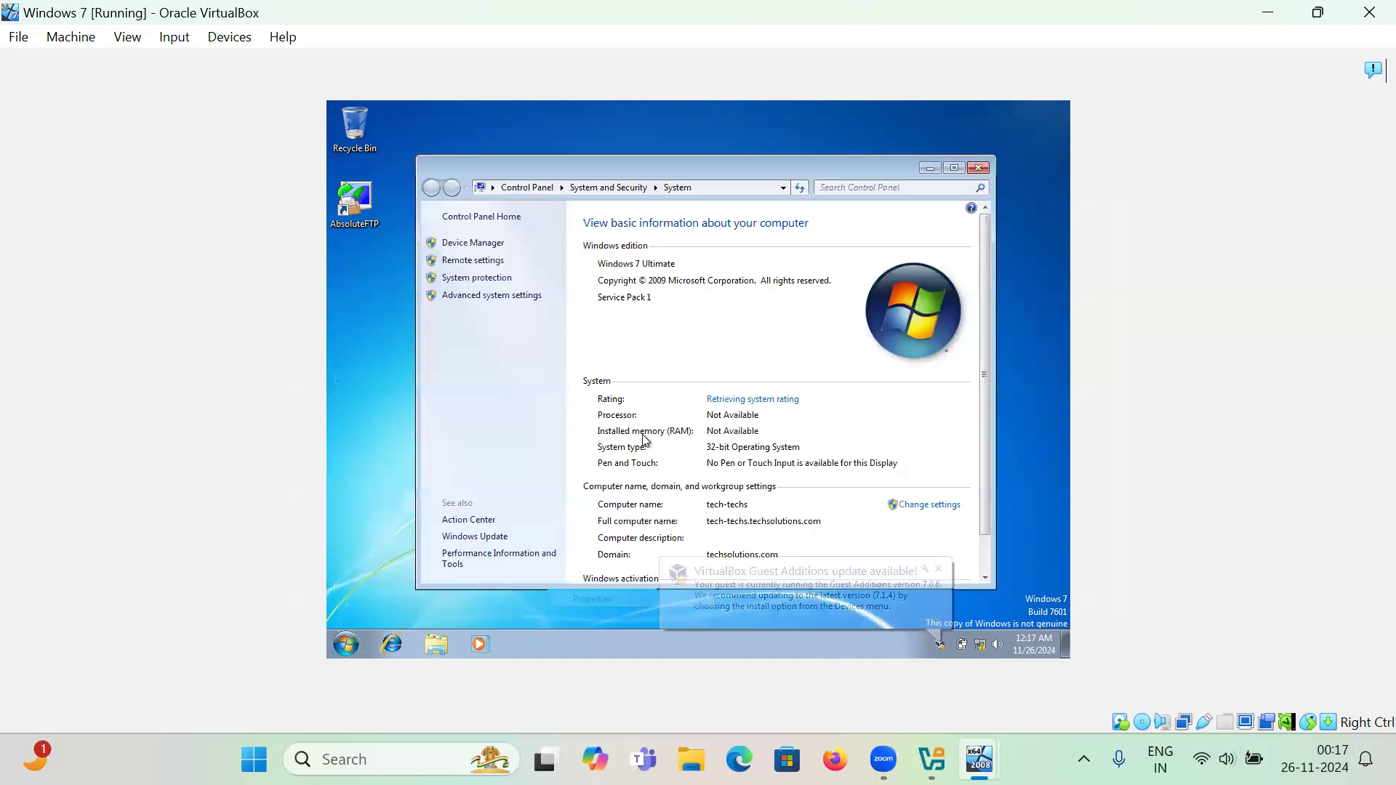
pyautogui.click(520, 298)
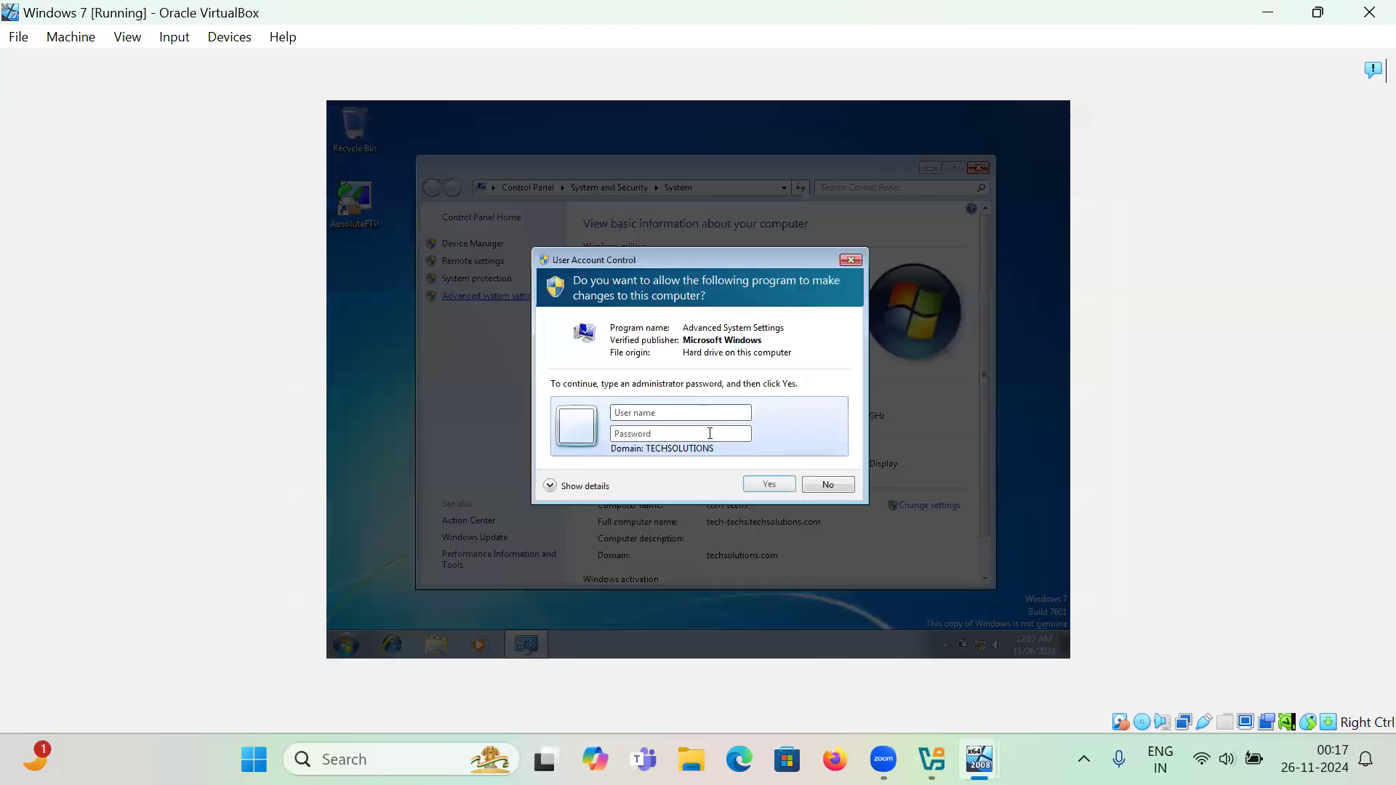
pyautogui.write('Administrator')
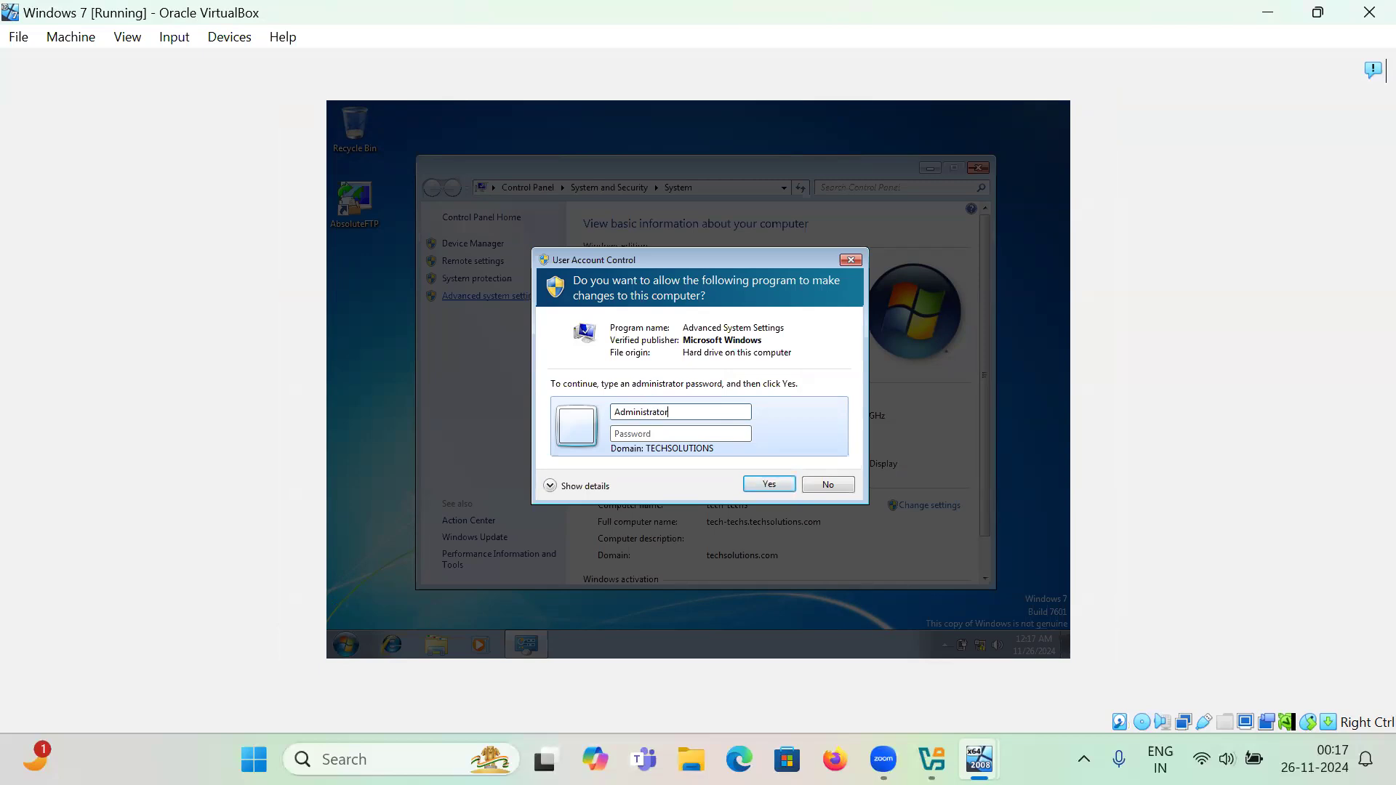
pyautogui.press('Tab')
pyautogui.write('Password1')
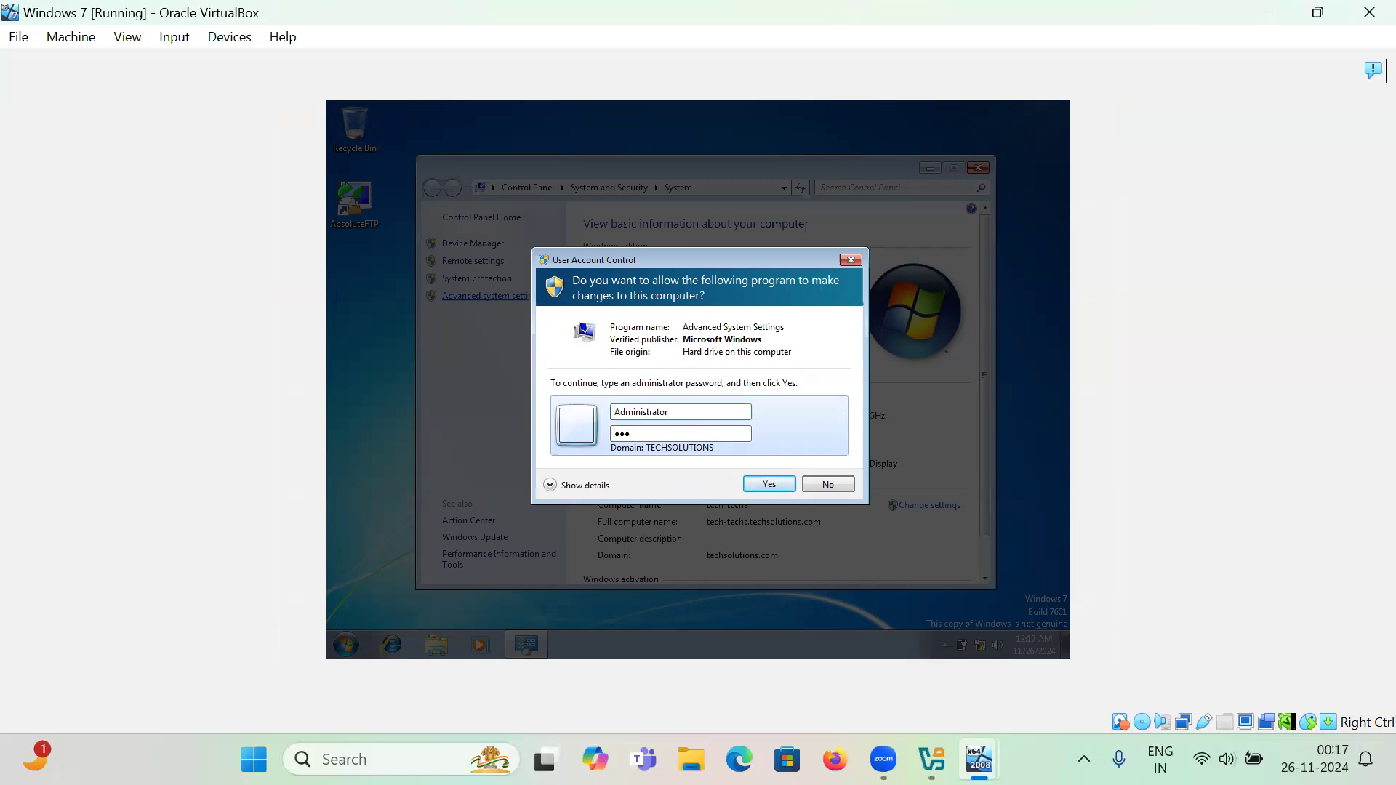
pyautogui.press('Return')
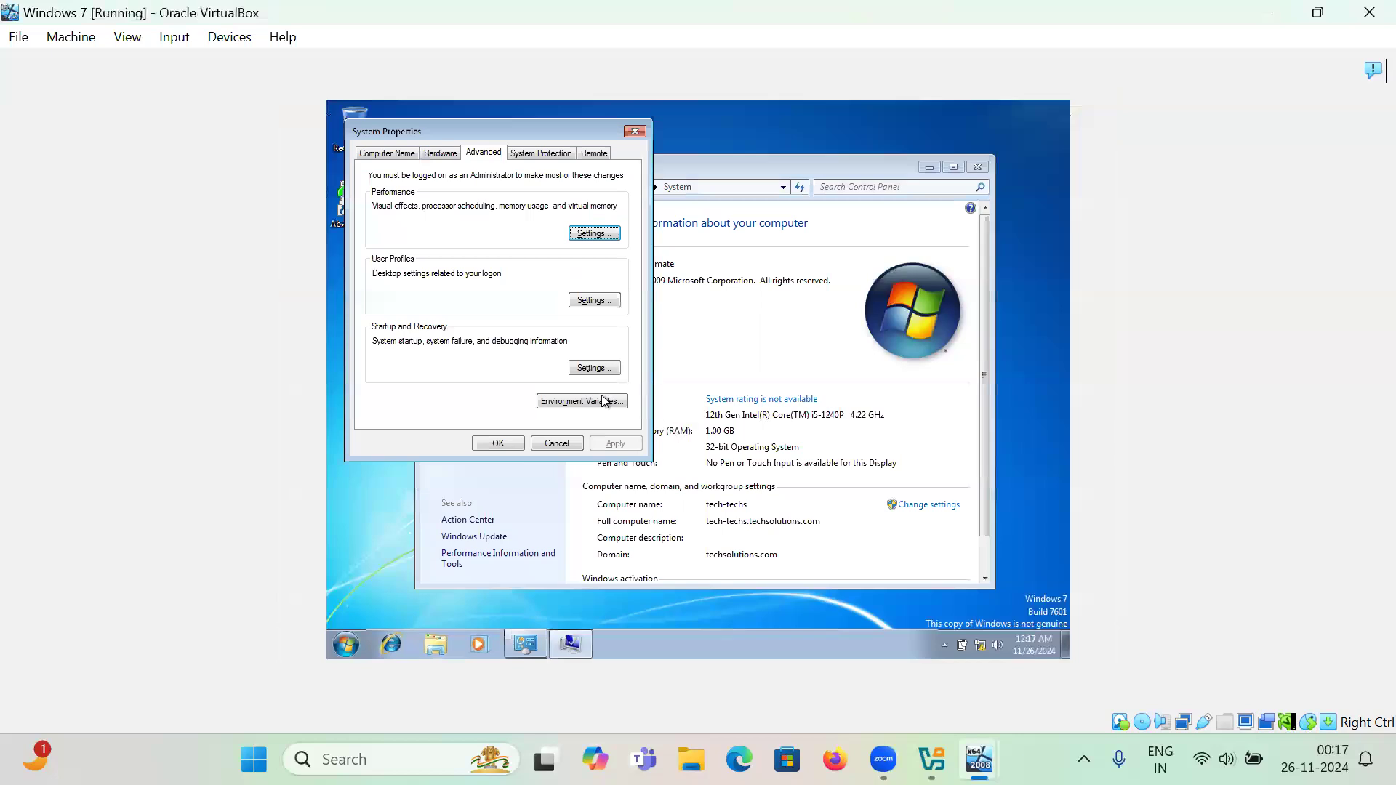
# - Confirm the domain user's 20.1 MB profile is listed as Roaming, then close all dialogs
pyautogui.click(577, 304)
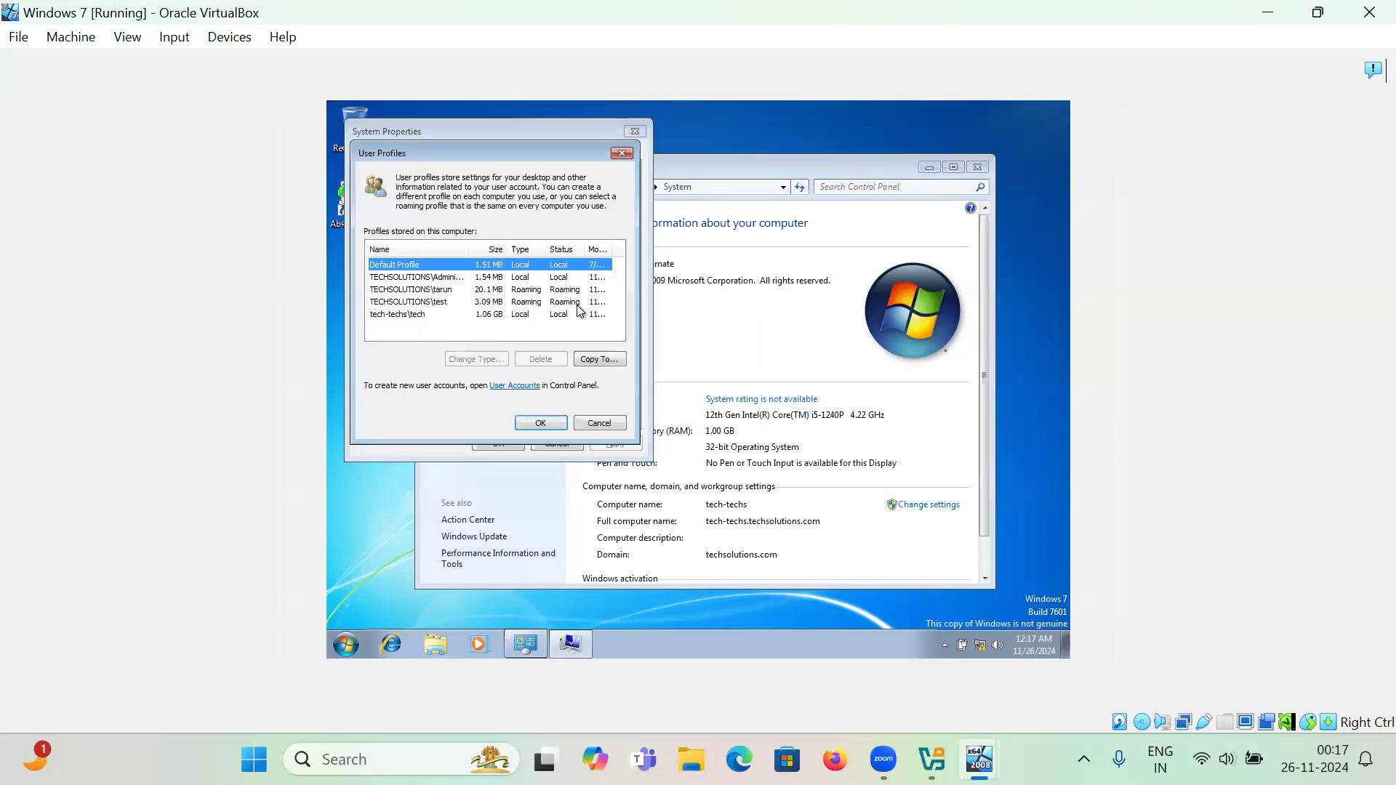
pyautogui.click(434, 289)
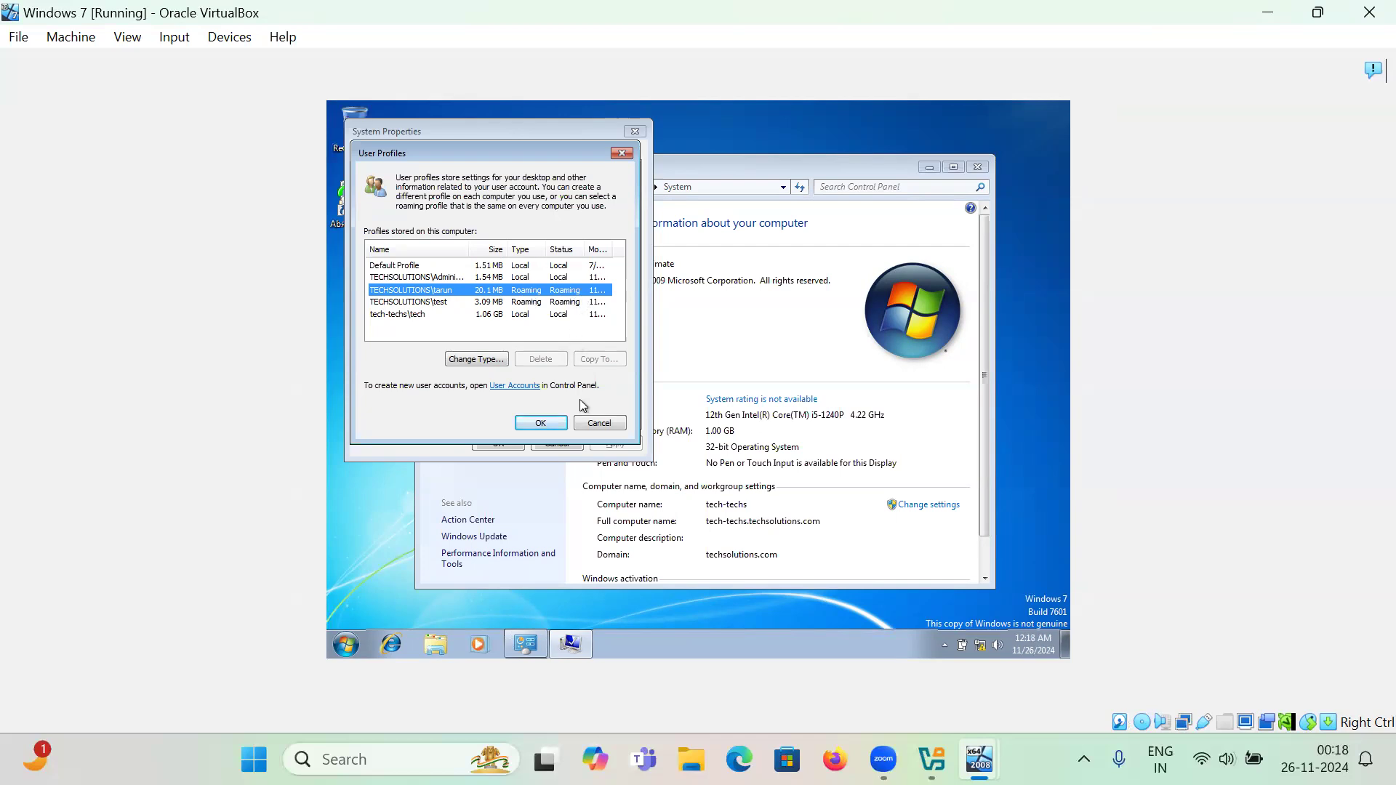
pyautogui.click(592, 424)
pyautogui.click(559, 446)
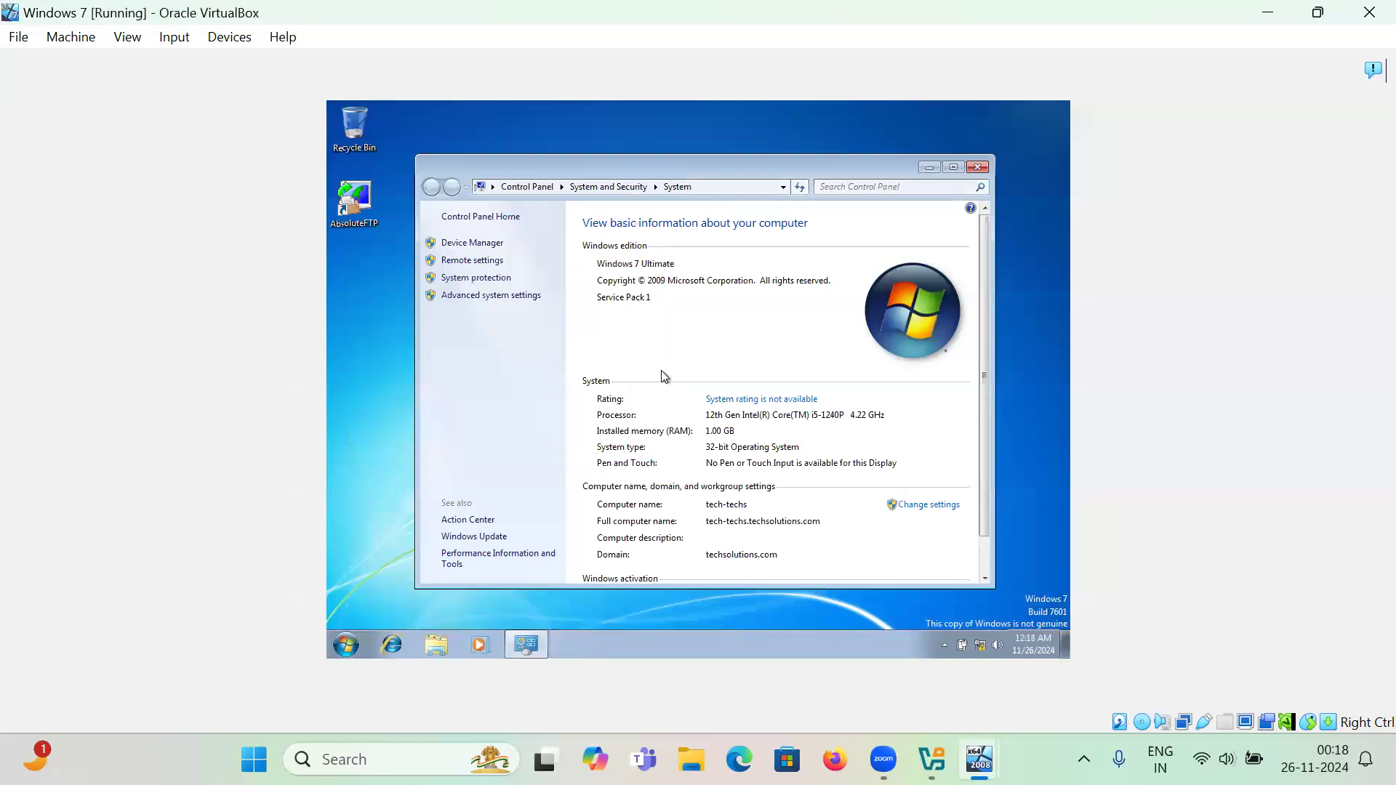
pyautogui.click(976, 168)
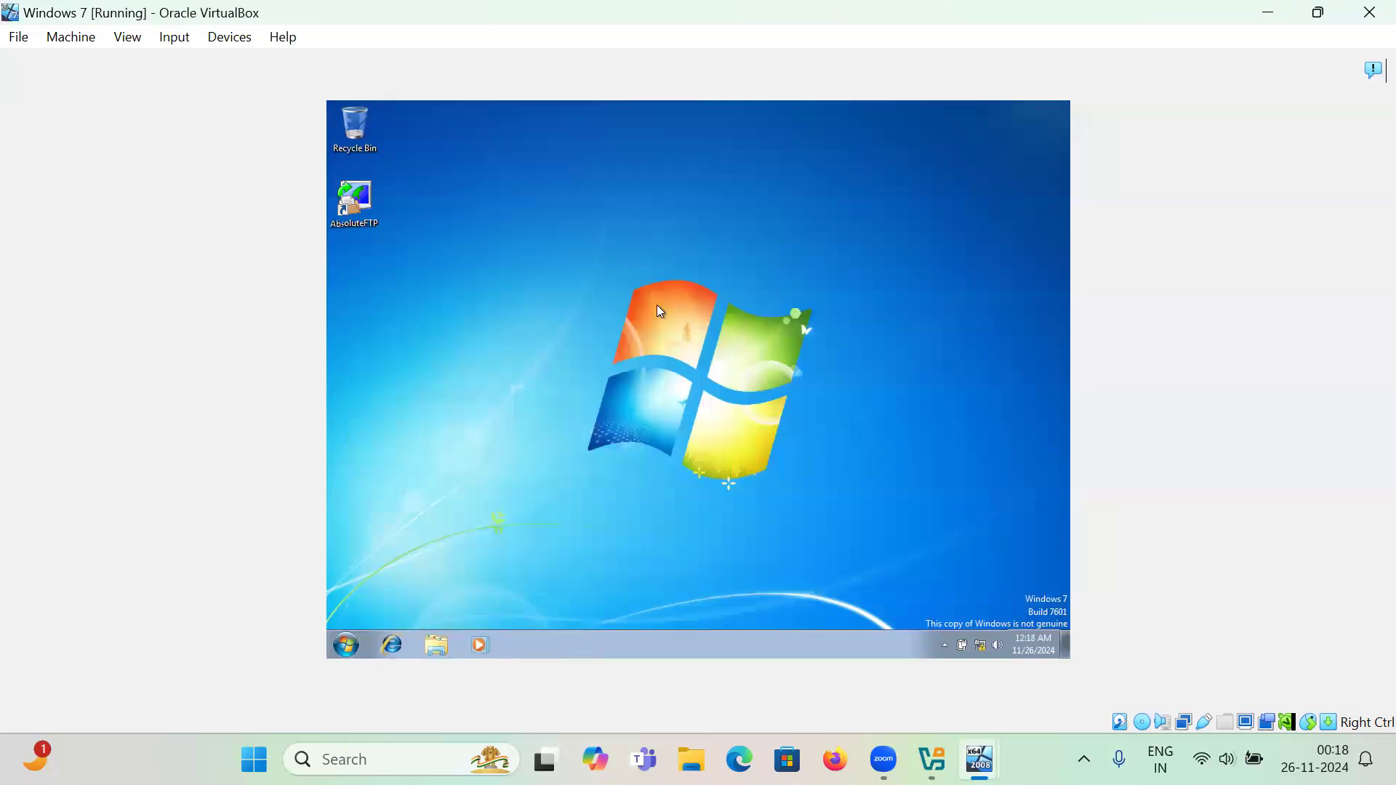
# - Create a New Text Document on the Windows 7 desktop, keeping its default name
pyautogui.rightClick(638, 269)
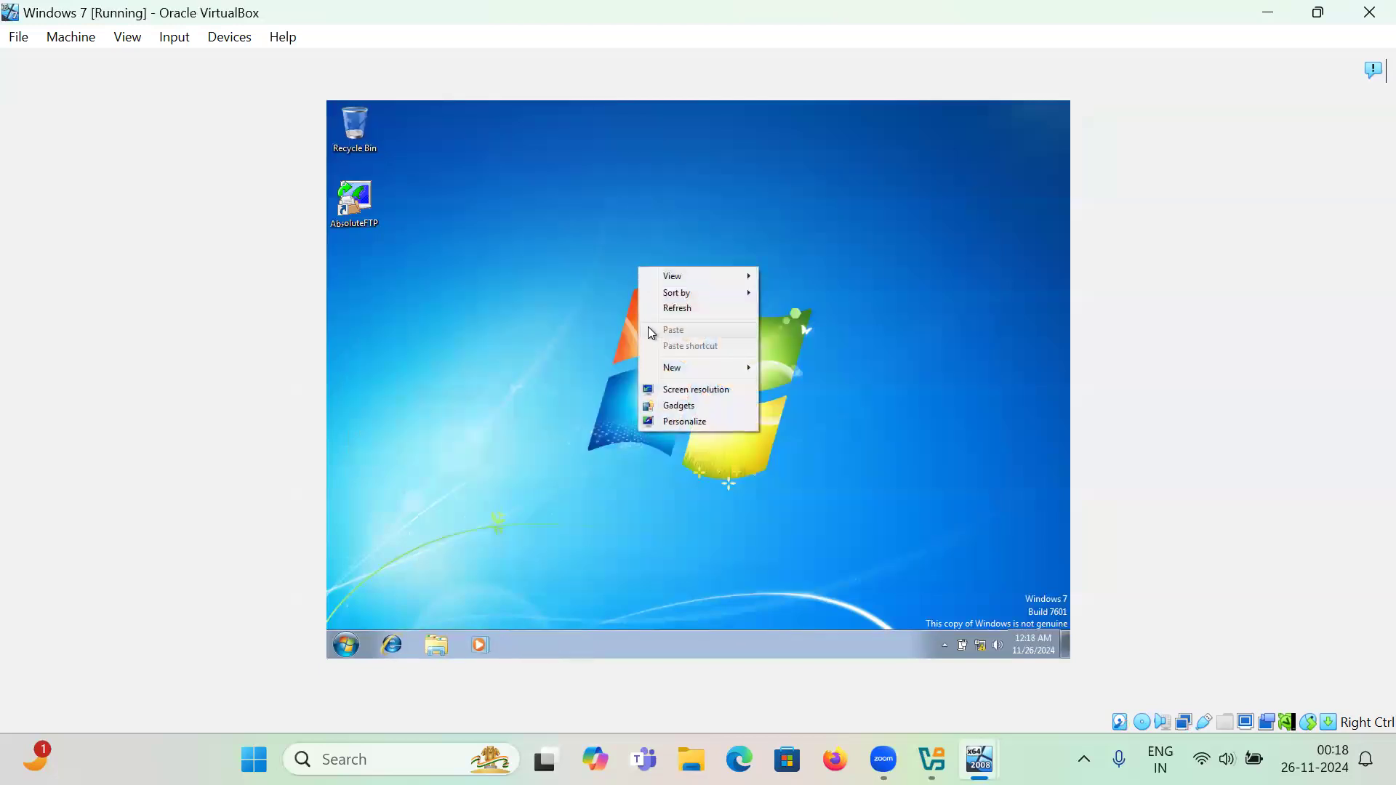
pyautogui.moveTo(673, 367)
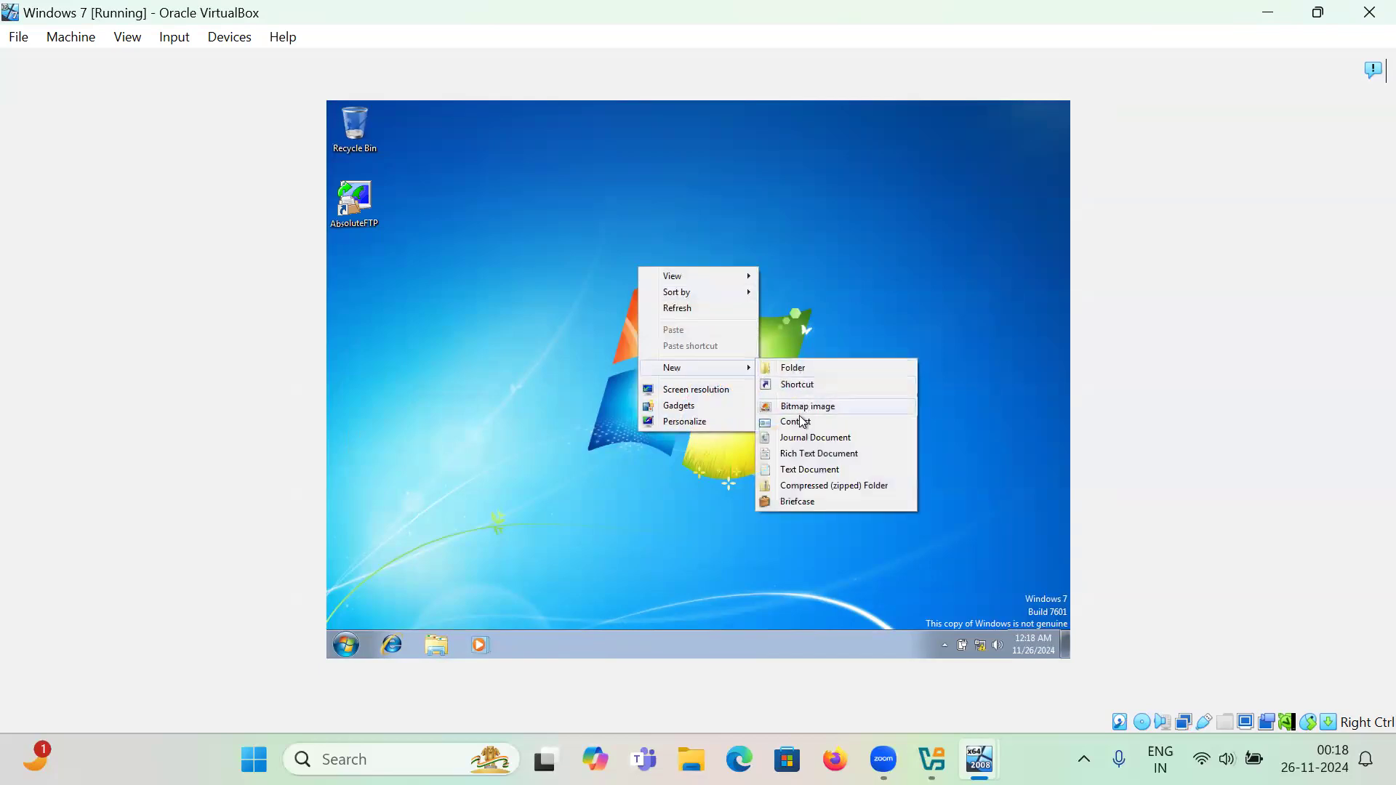
pyautogui.click(806, 470)
pyautogui.press('Return')
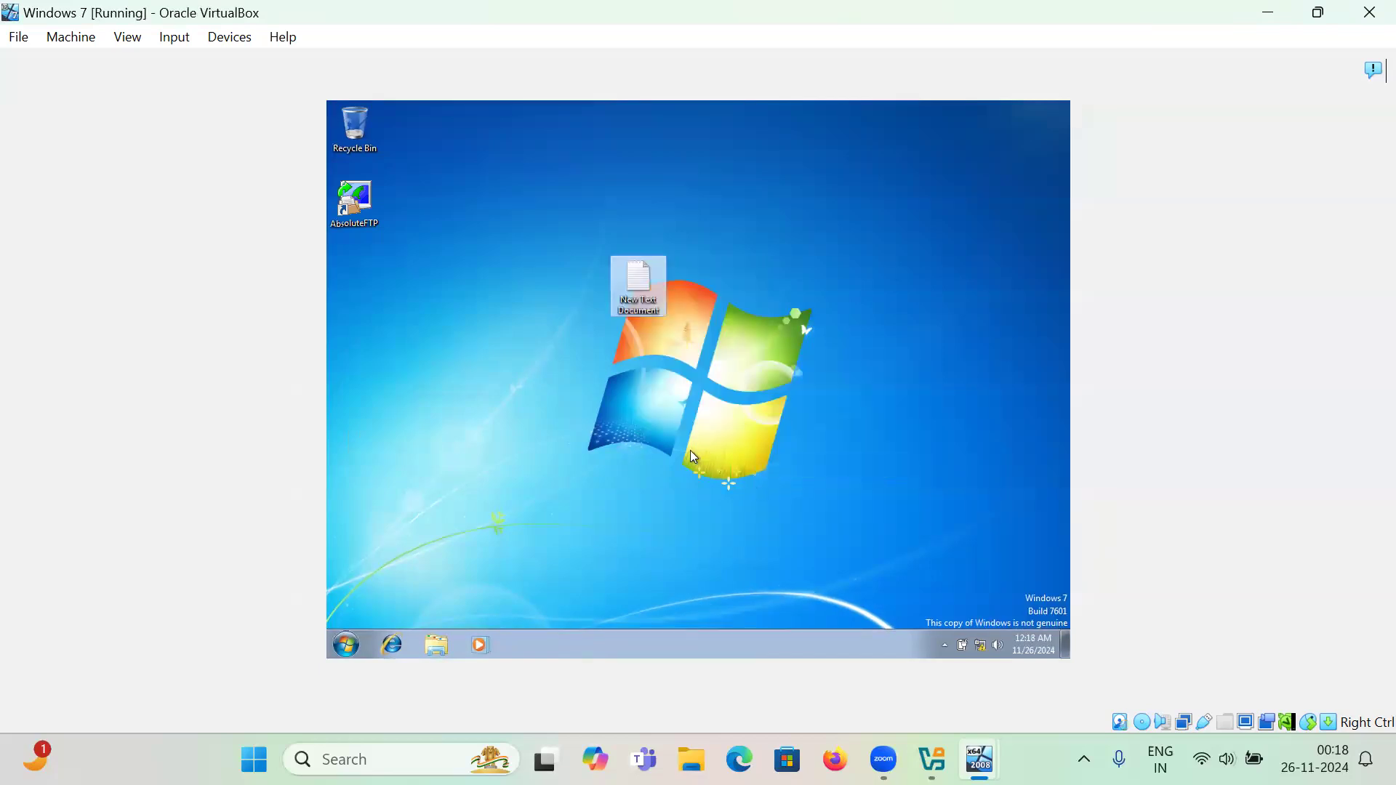
pyautogui.click(640, 444)
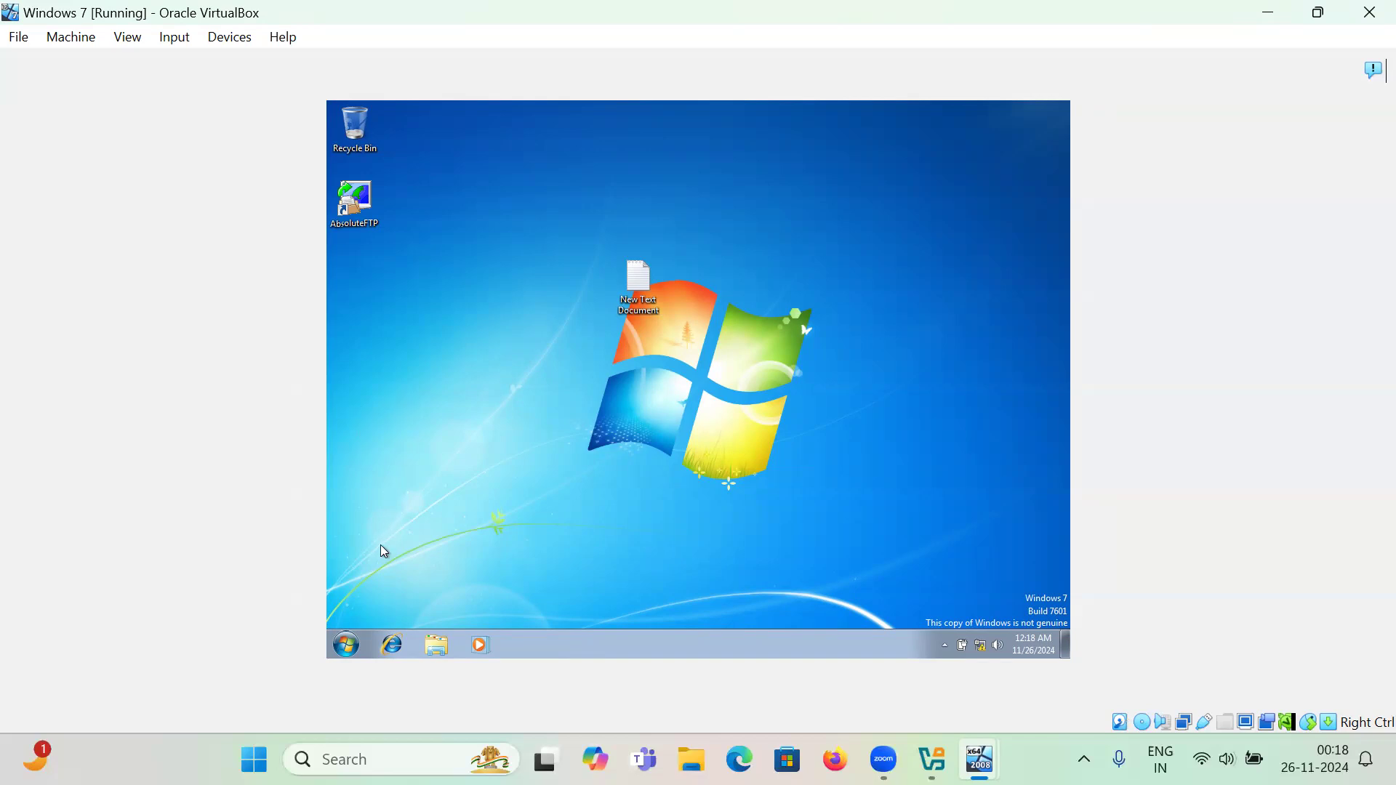
pyautogui.click(347, 648)
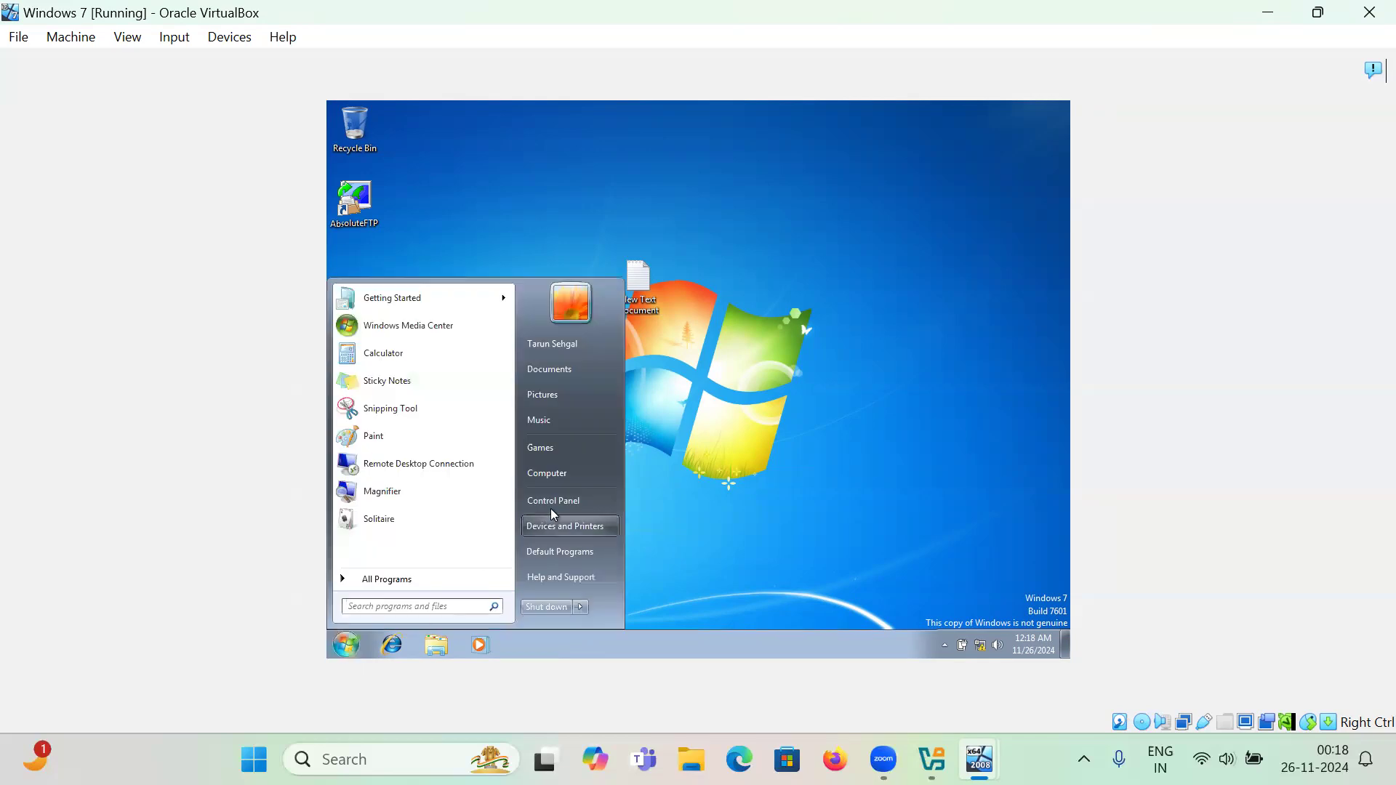
pyautogui.click(557, 475)
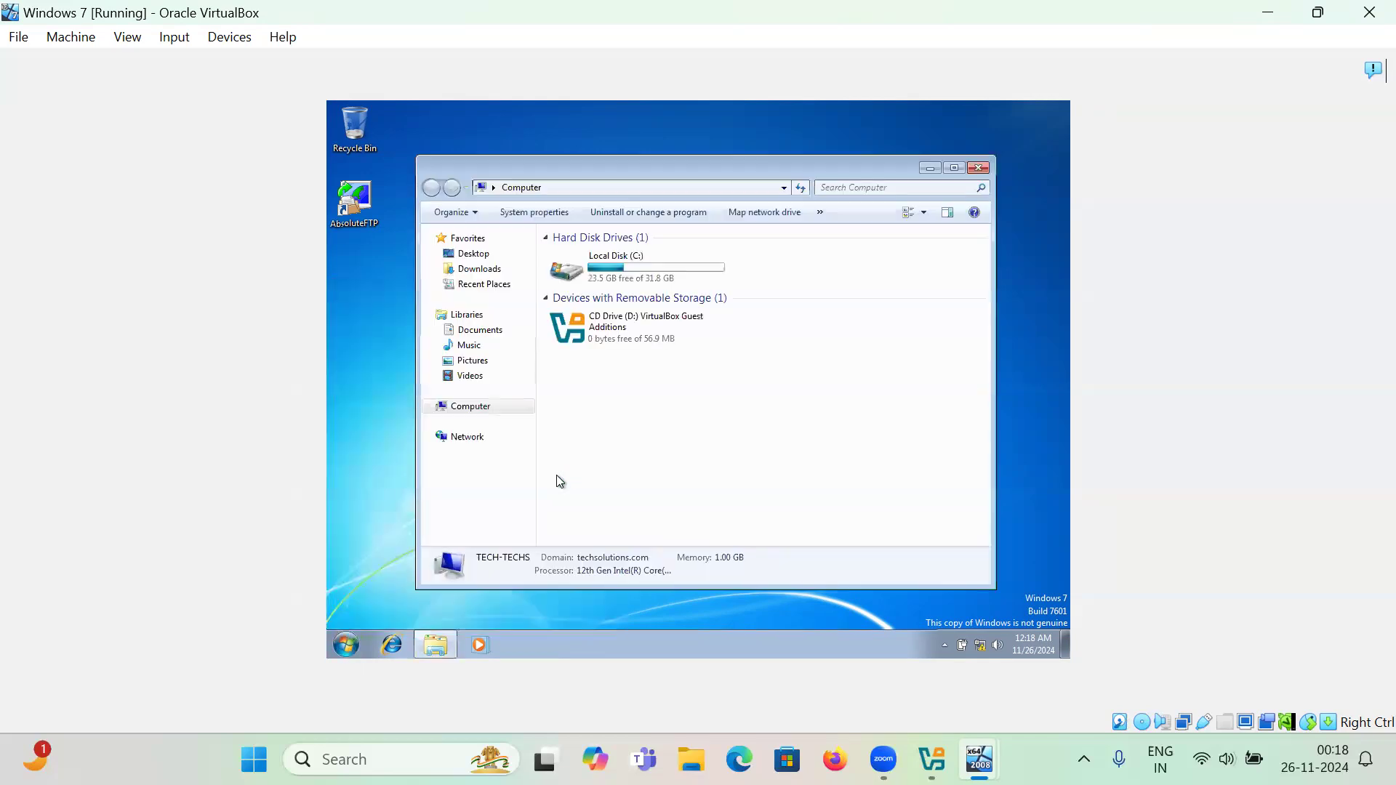
pyautogui.doubleClick(582, 266)
pyautogui.doubleClick(588, 317)
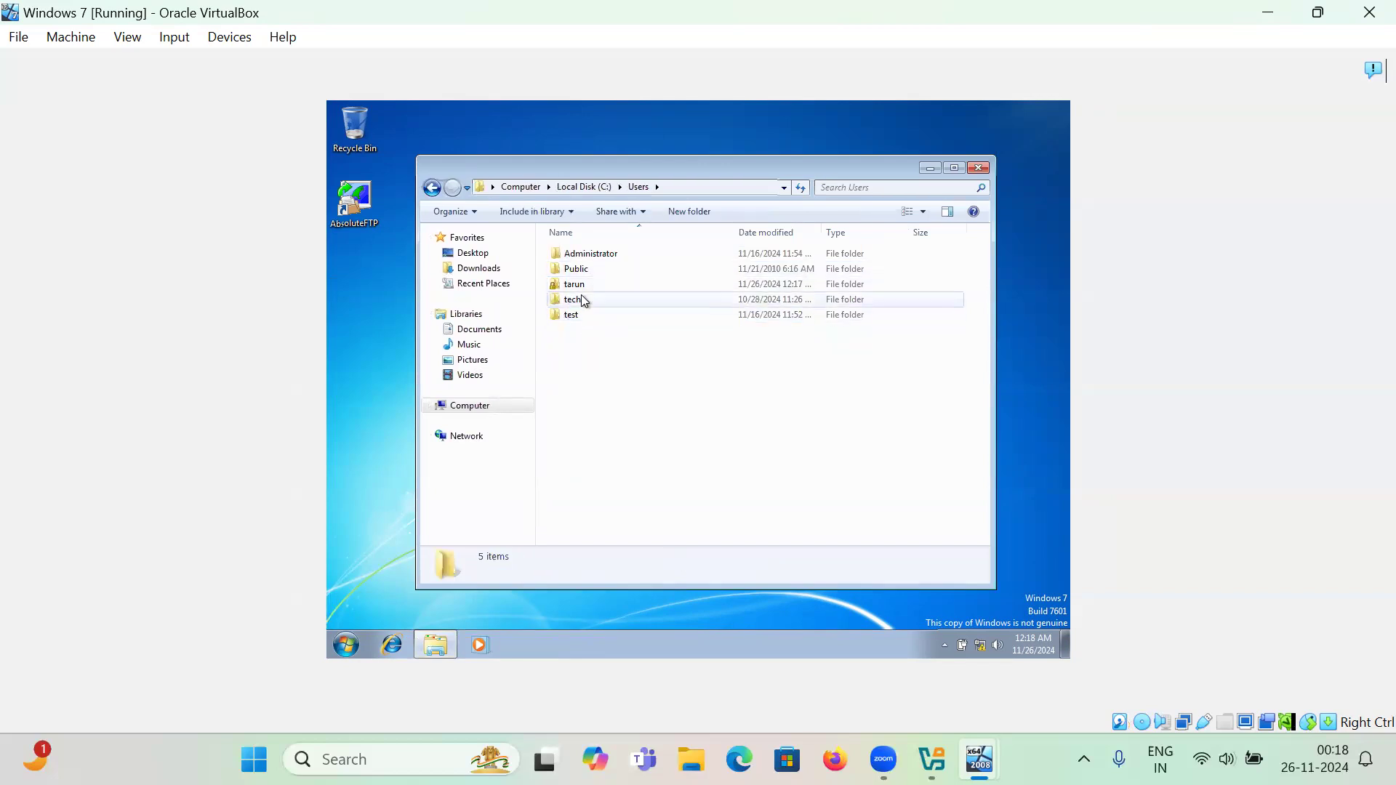
pyautogui.doubleClick(582, 298)
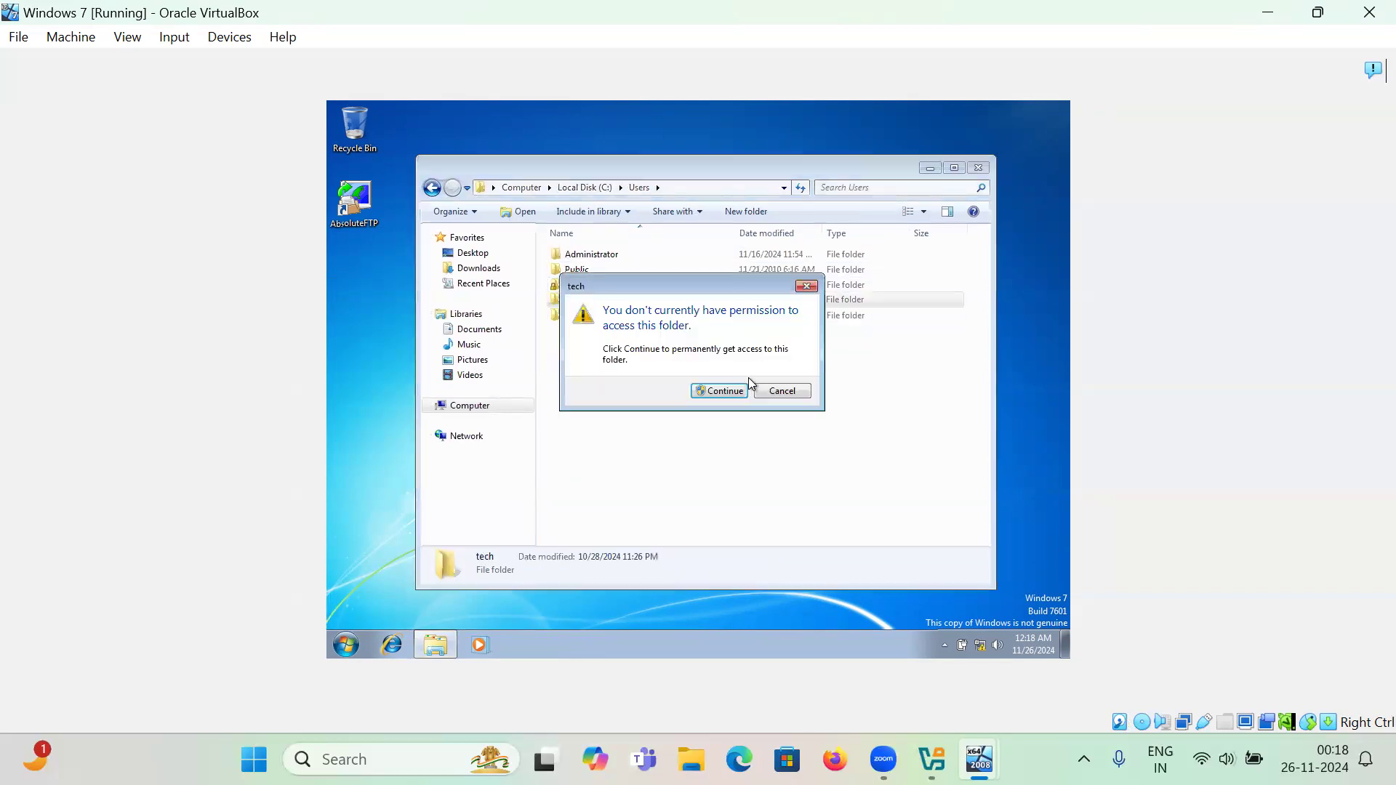
pyautogui.click(771, 396)
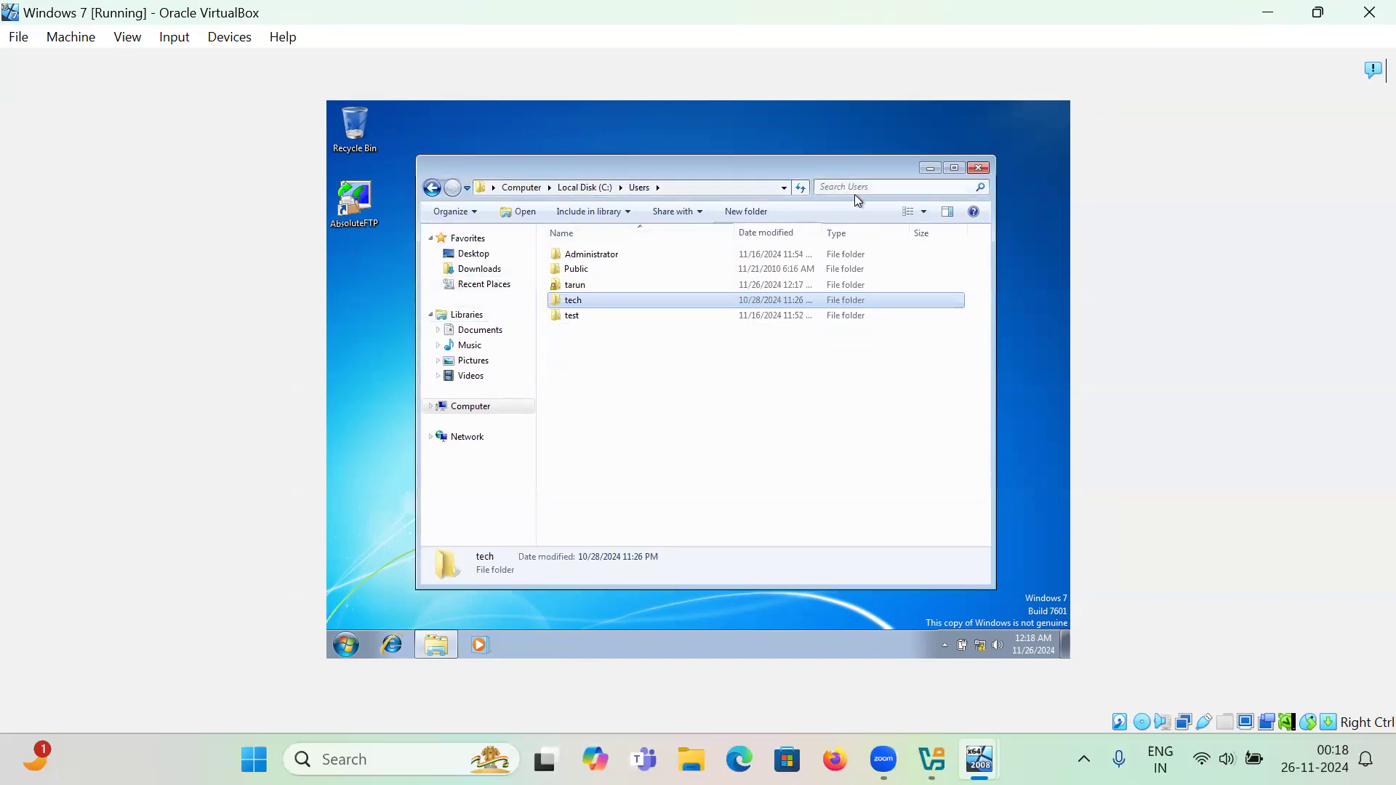
pyautogui.click(979, 168)
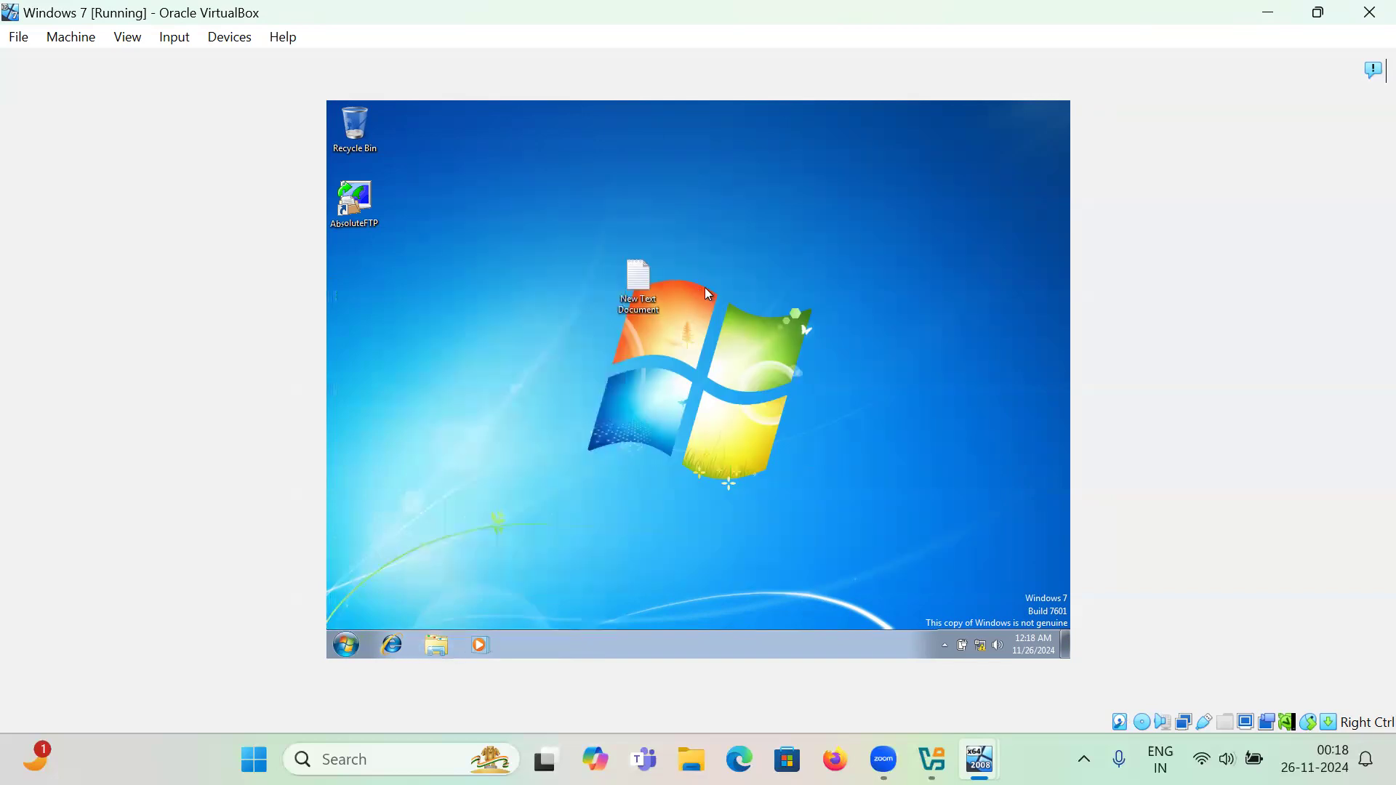
pyautogui.click(341, 644)
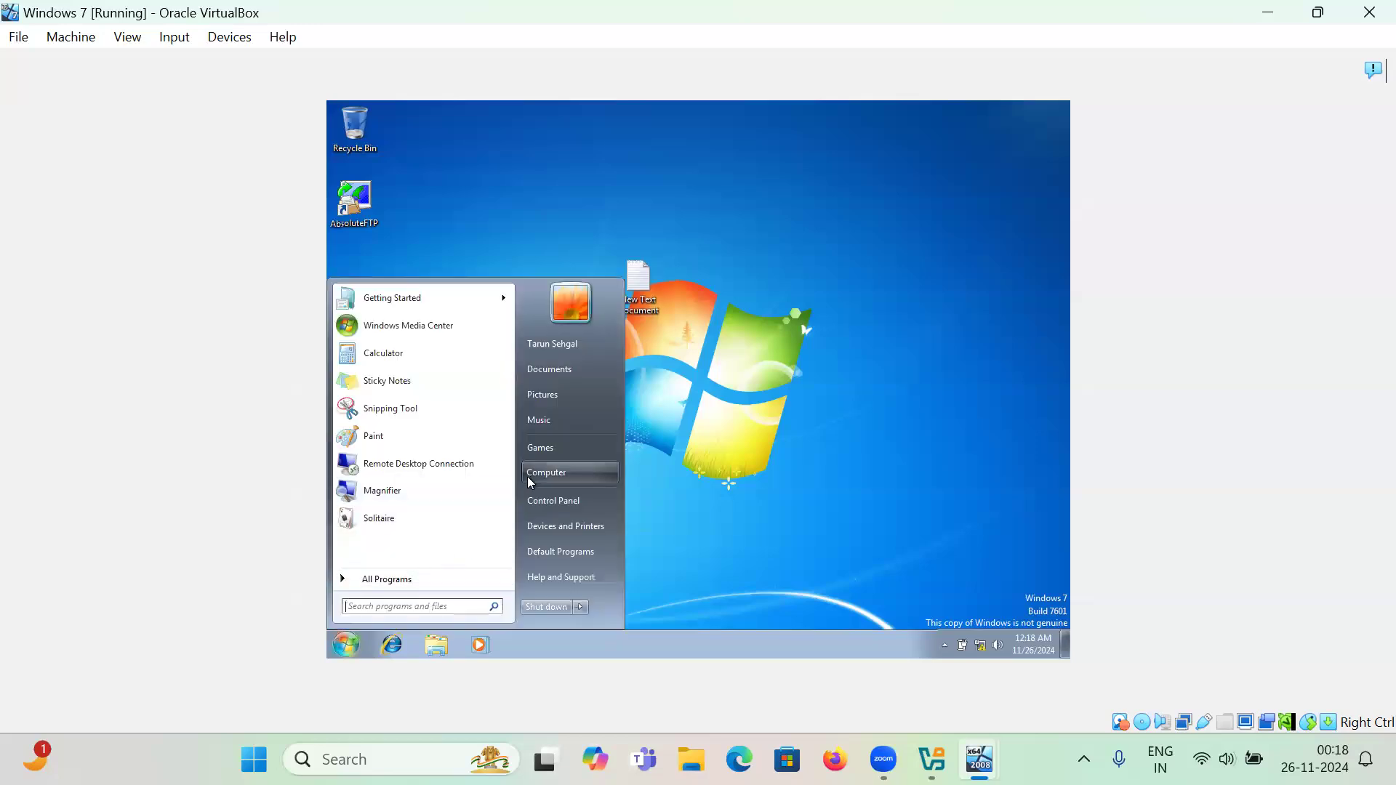
pyautogui.click(560, 370)
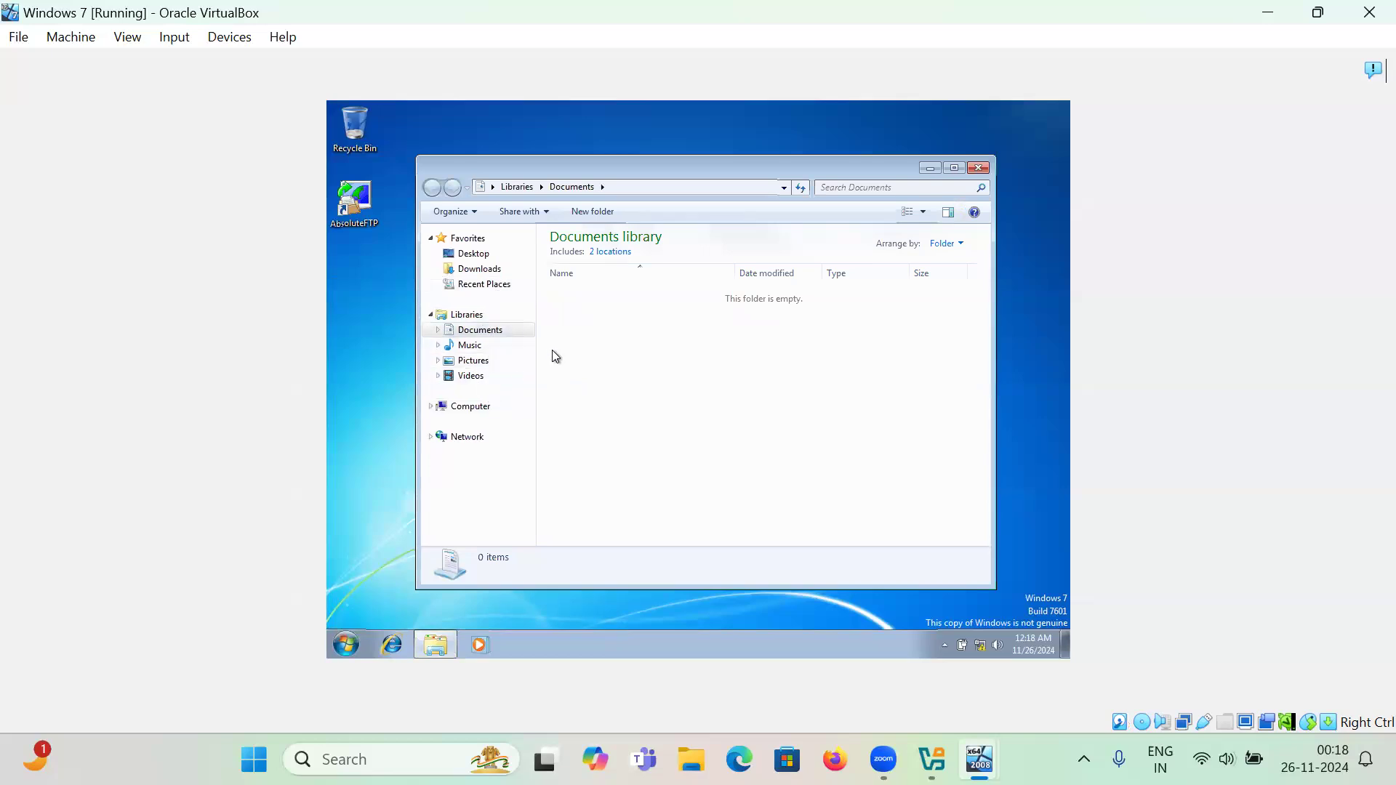
pyautogui.click(981, 169)
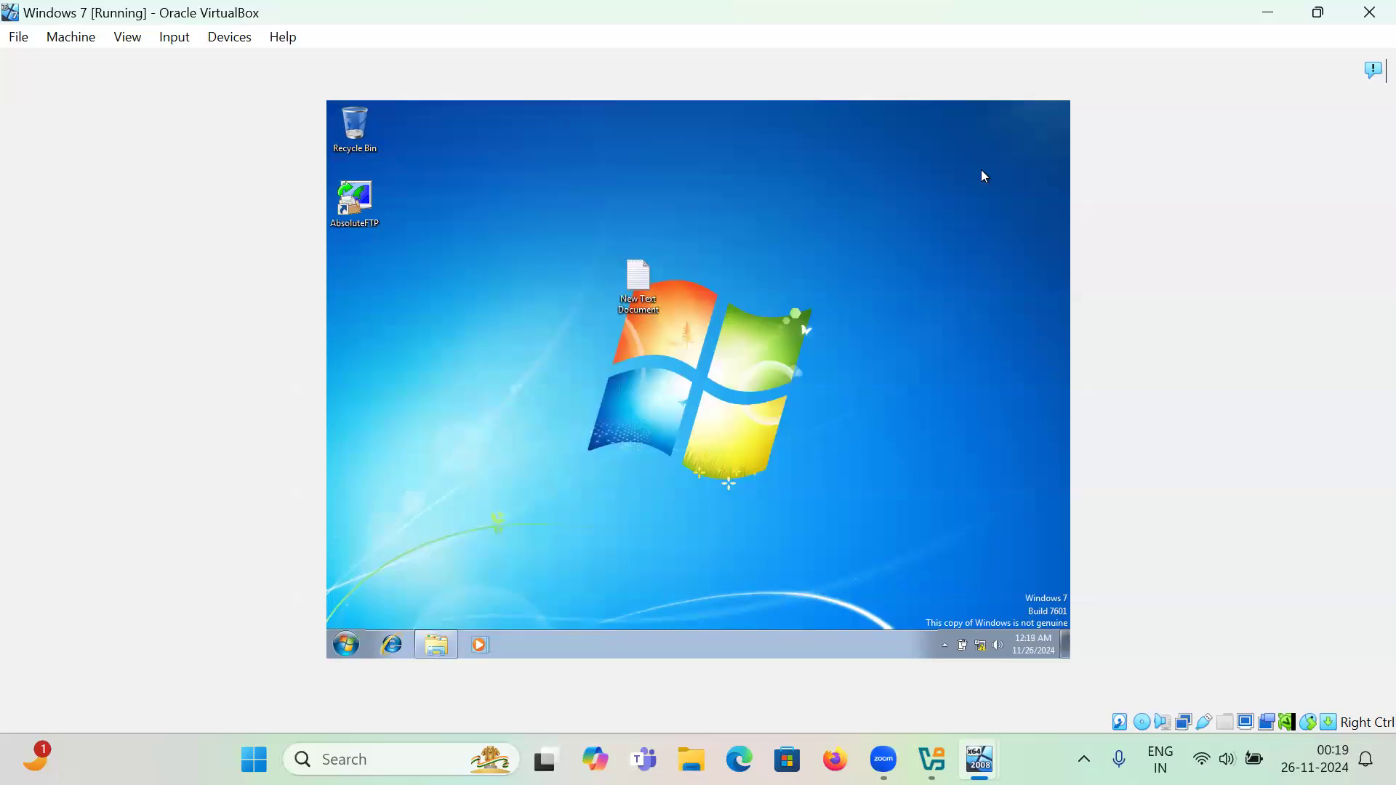
# - Log off the Windows 7 client and switch to the Server 2008 VM's Profiles folder
pyautogui.click(344, 646)
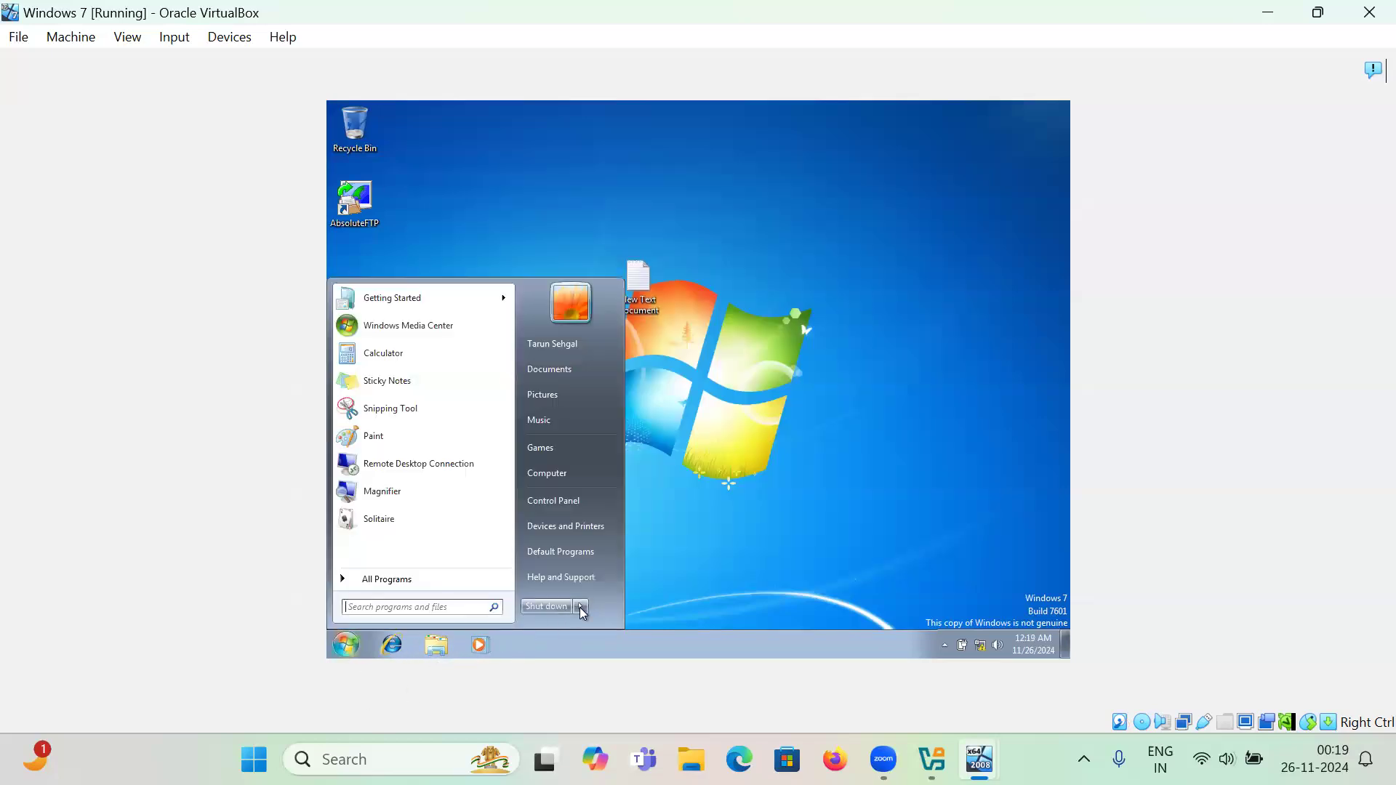
pyautogui.moveTo(579, 608)
pyautogui.click(623, 553)
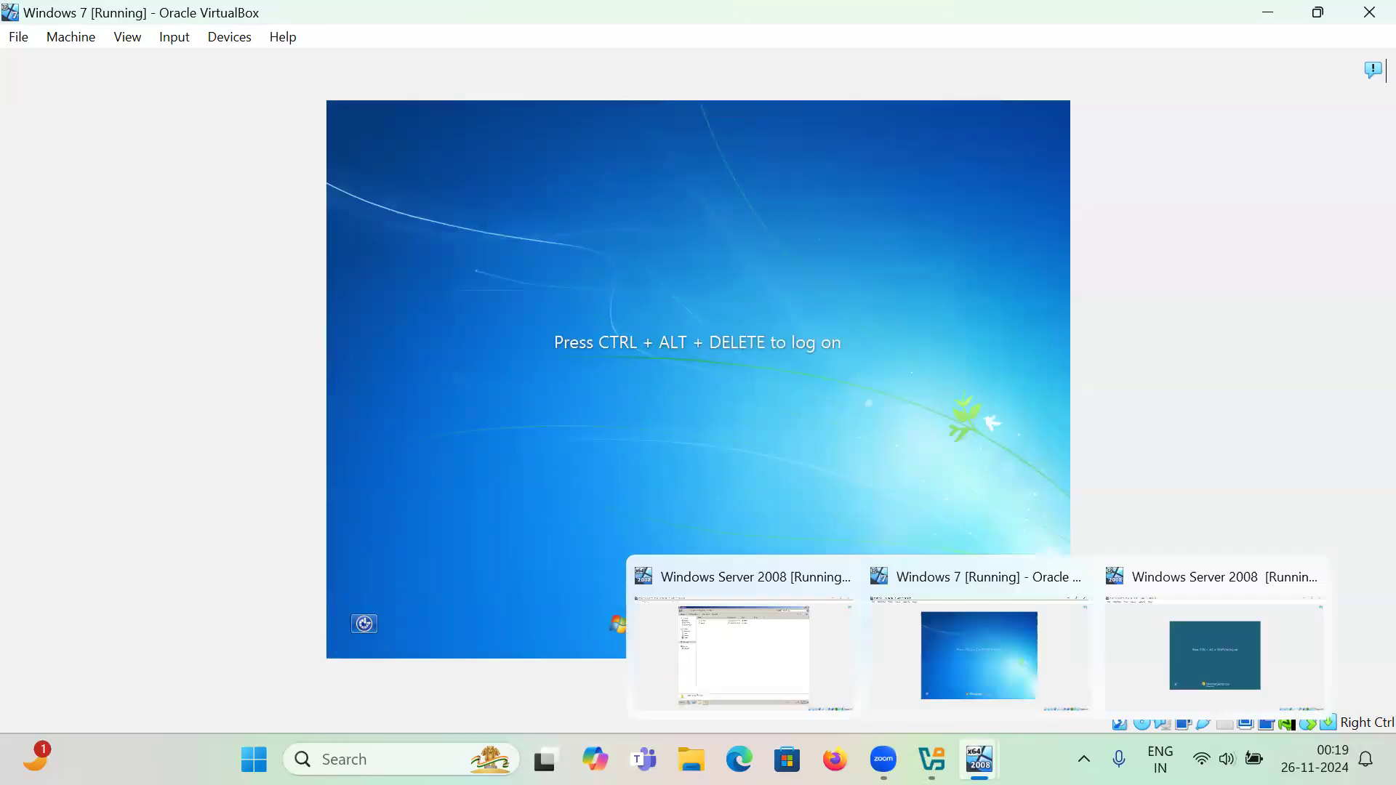
pyautogui.click(744, 673)
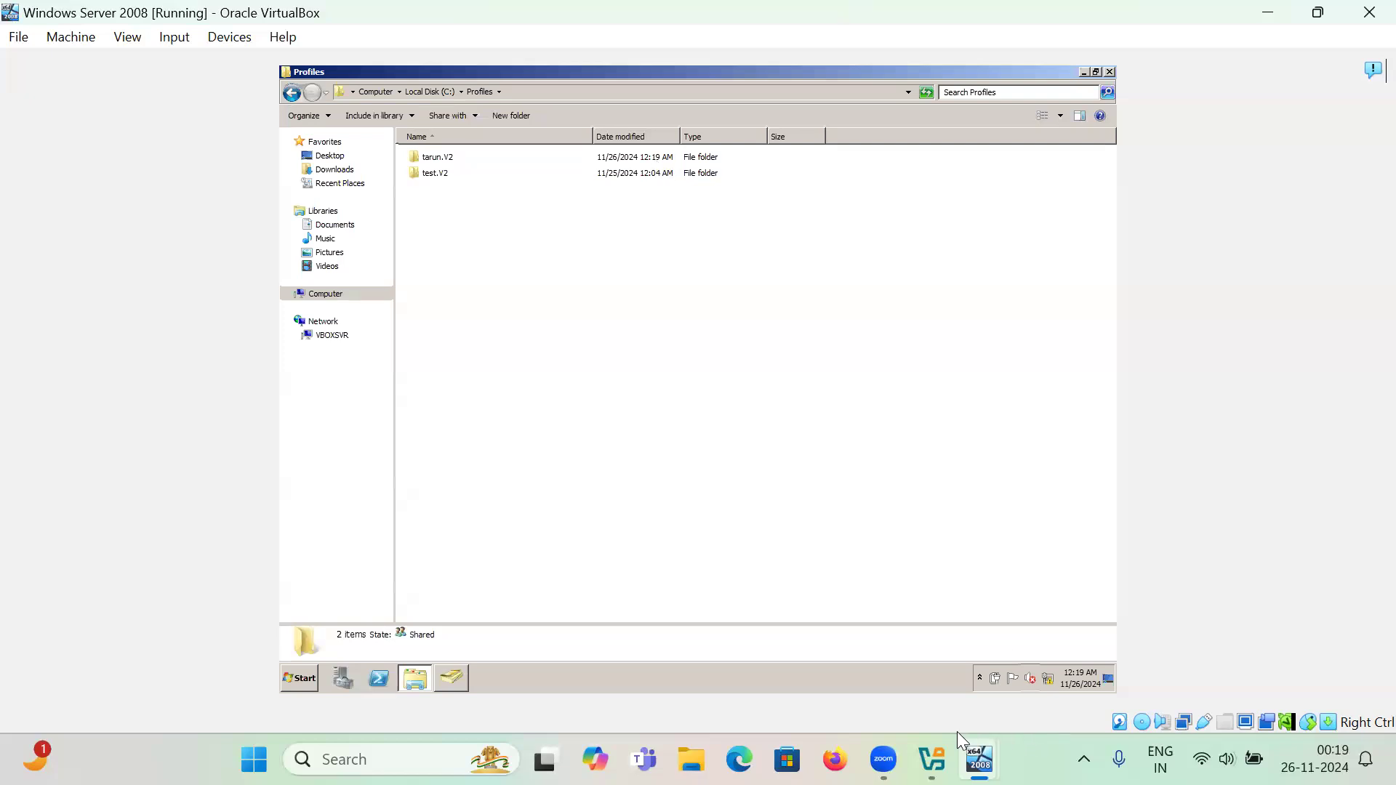
# - Send Ctrl-Alt-Del to the Server 2008 VM through Input > Keyboard
pyautogui.moveTo(980, 760)
pyautogui.click(1203, 666)
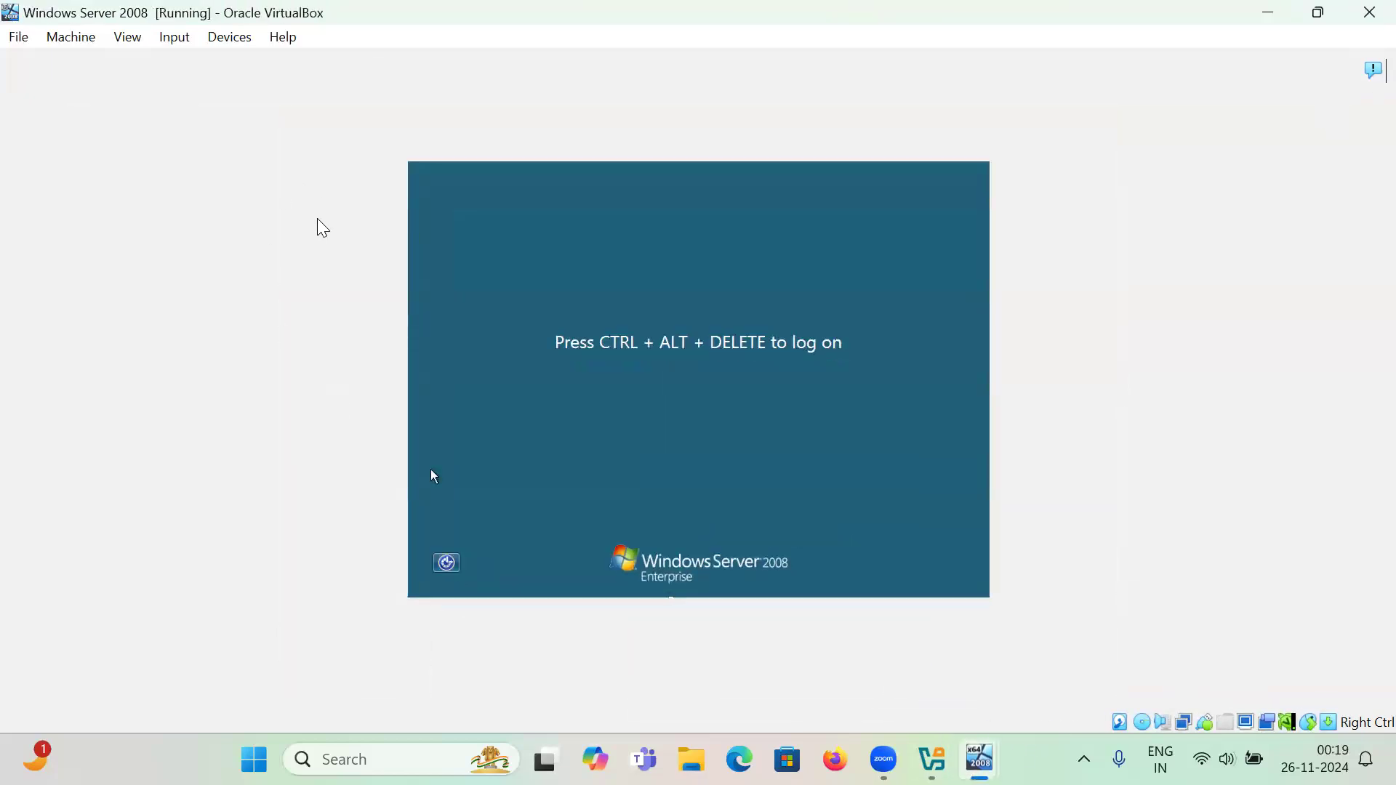
pyautogui.click(181, 36)
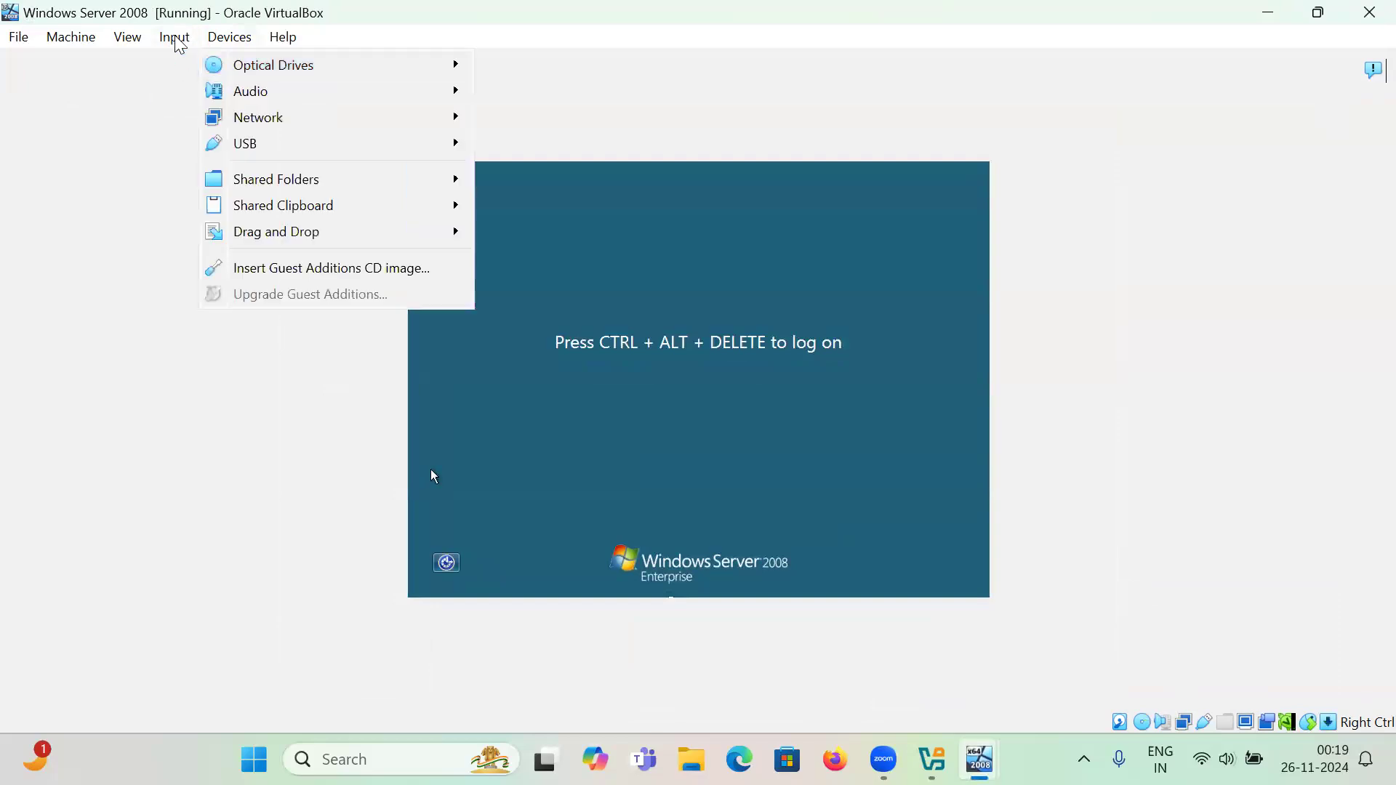
pyautogui.moveTo(211, 65)
pyautogui.click(426, 129)
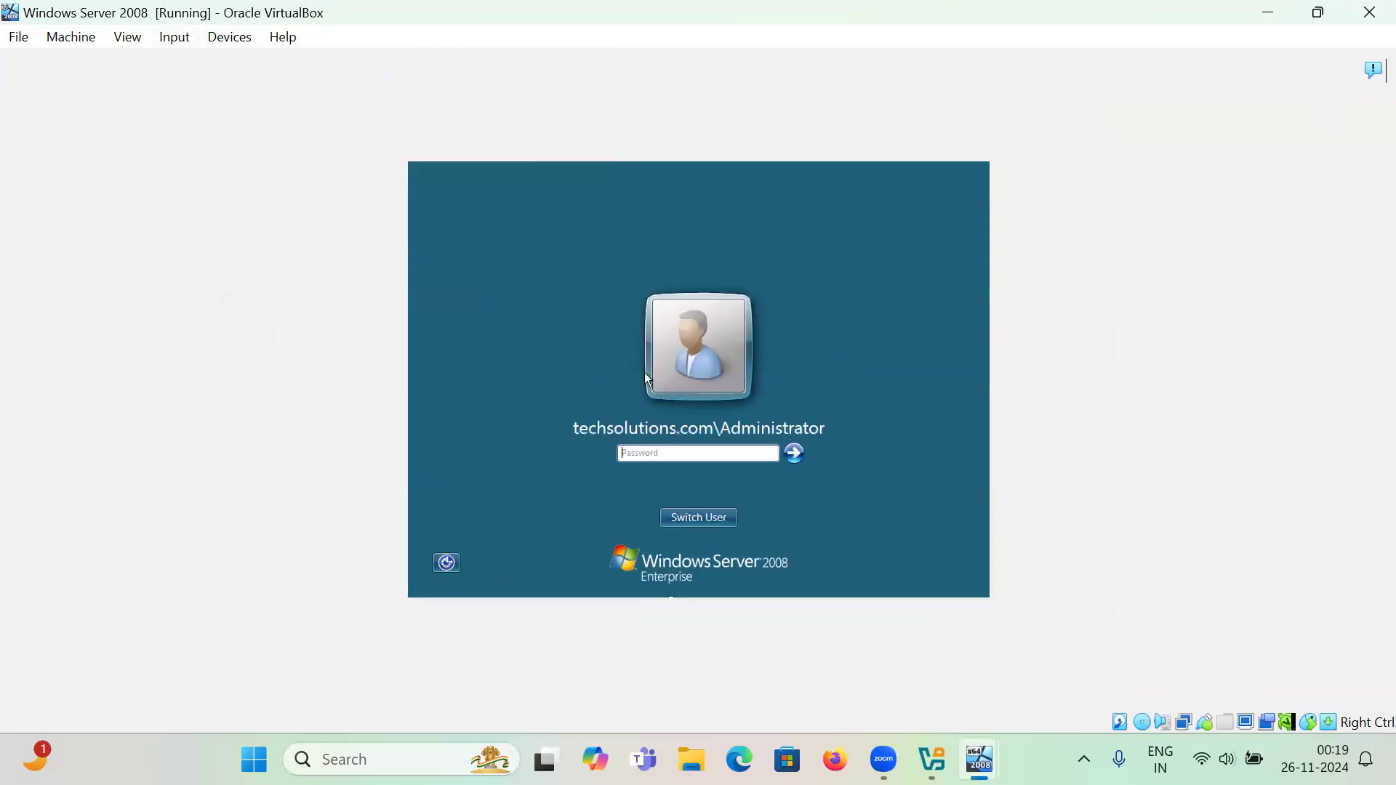
# - Sign in as the roaming-profile domain user via Switch User > Other User with their password
pyautogui.click(683, 521)
pyautogui.click(778, 422)
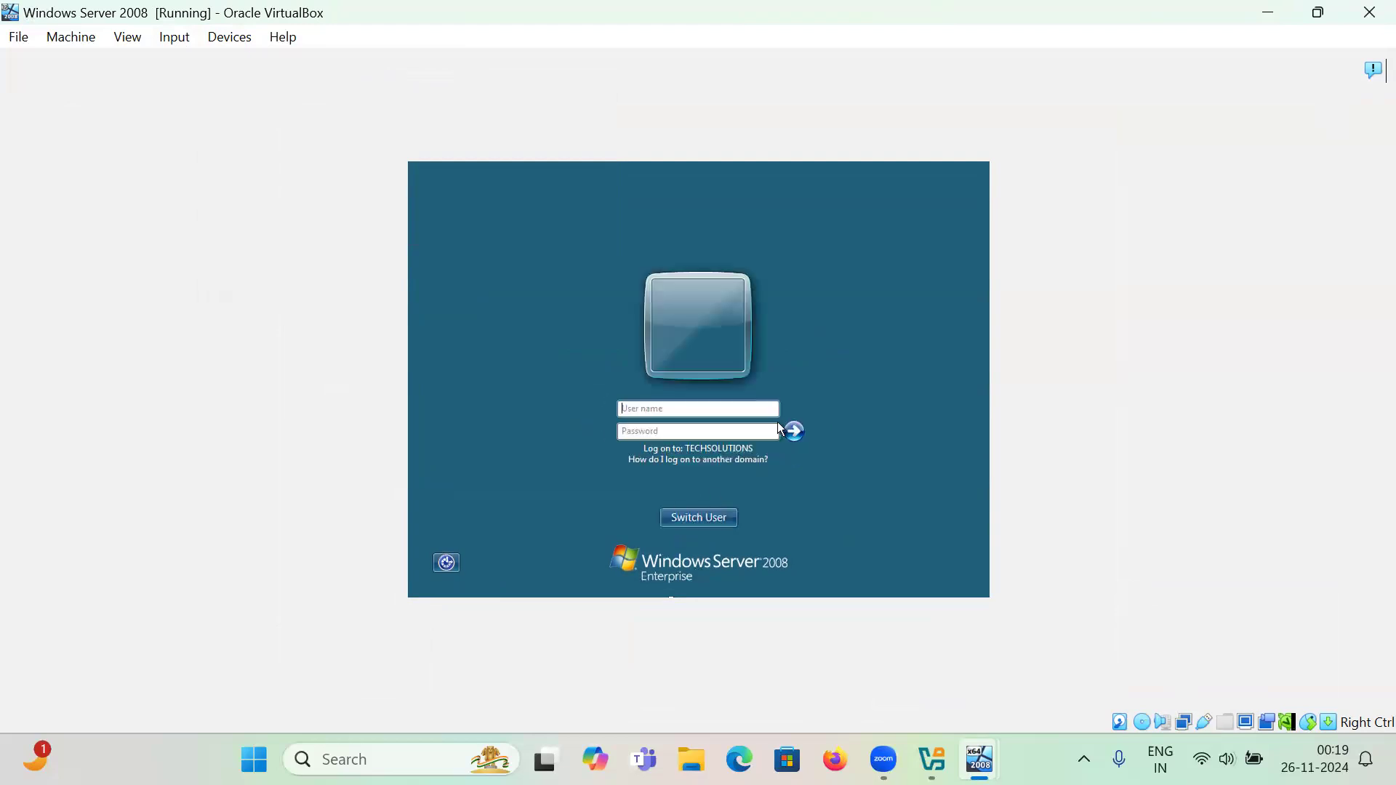
pyautogui.write('tarun')
pyautogui.press('Tab')
pyautogui.write('•••••••••')
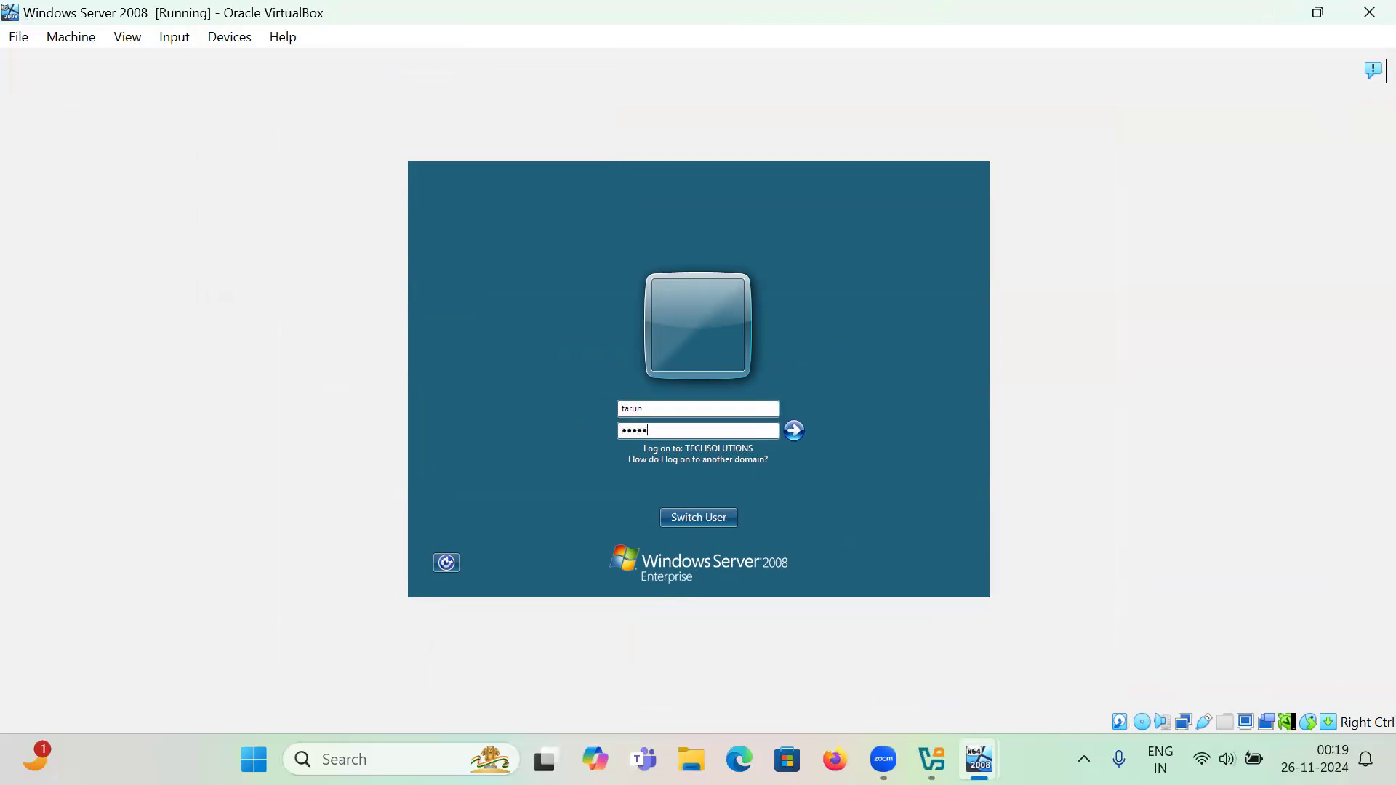
pyautogui.press('Return')
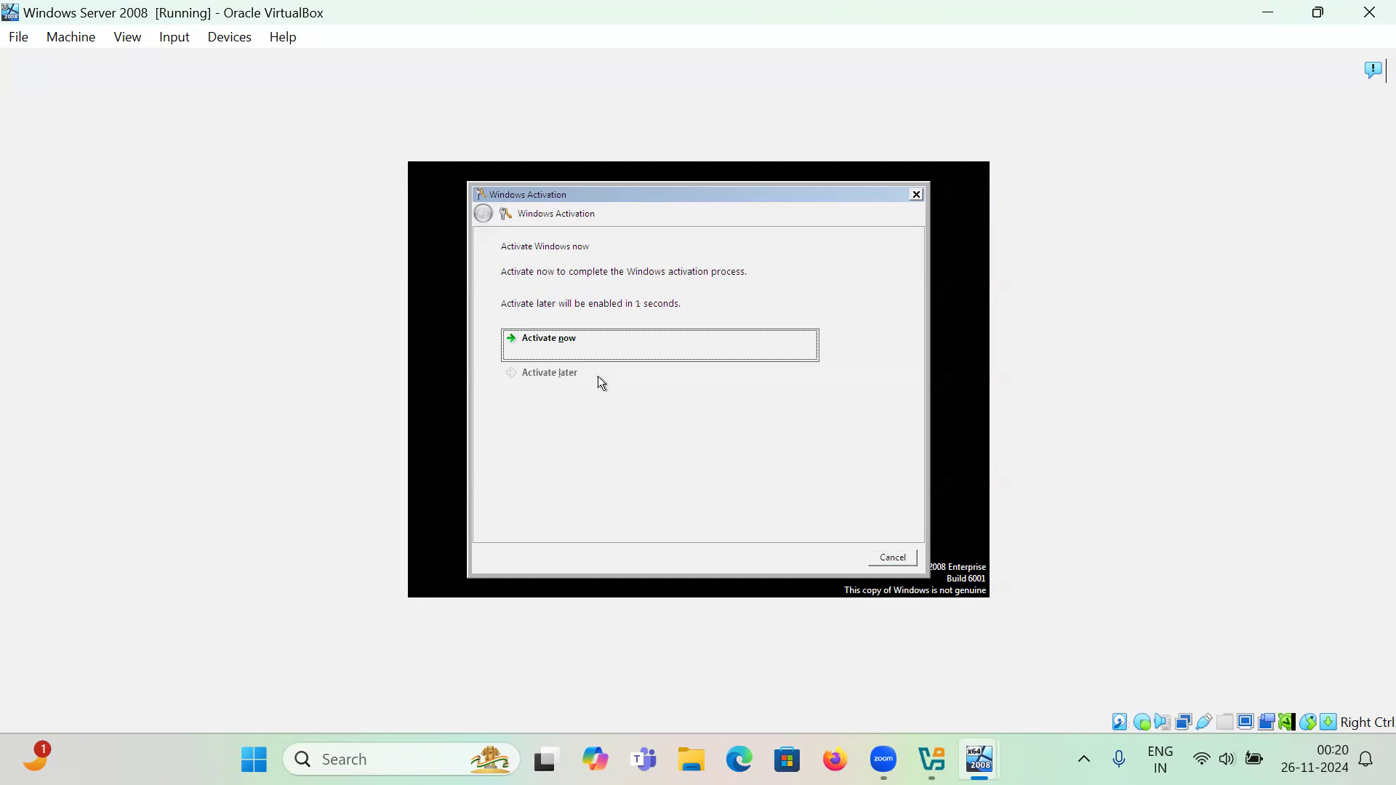
# - Choose Activate later and check the New Text Document on the server desktop
pyautogui.click(600, 378)
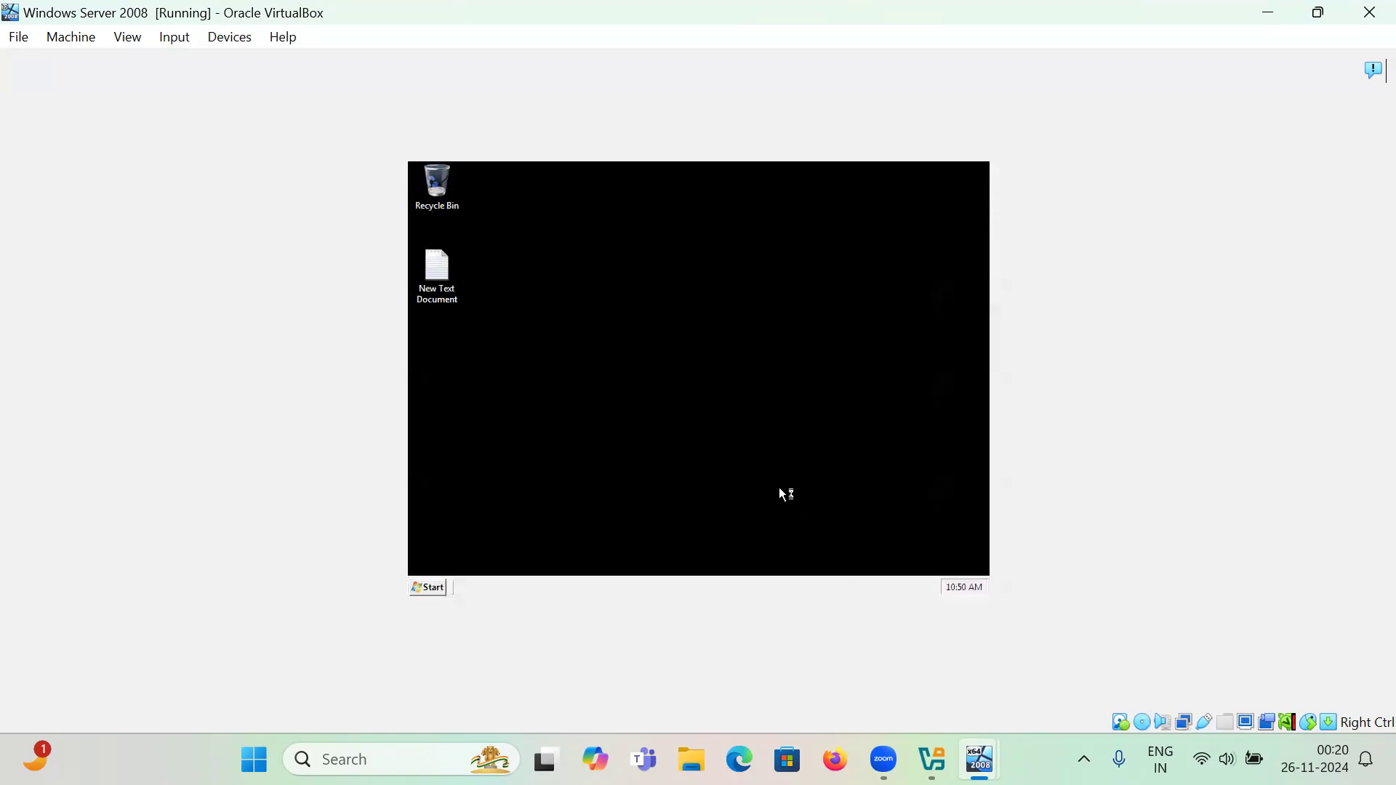
pyautogui.click(447, 295)
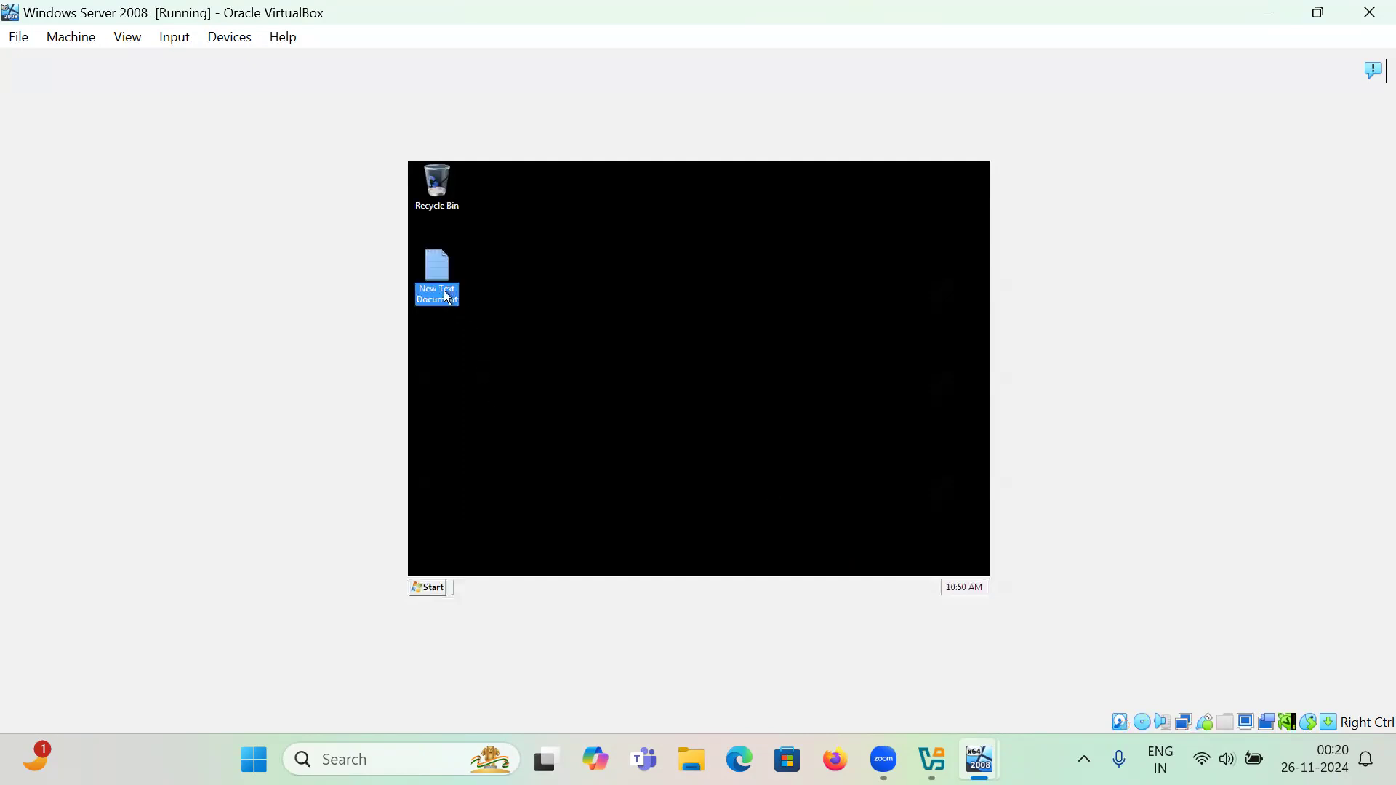
pyautogui.click(547, 391)
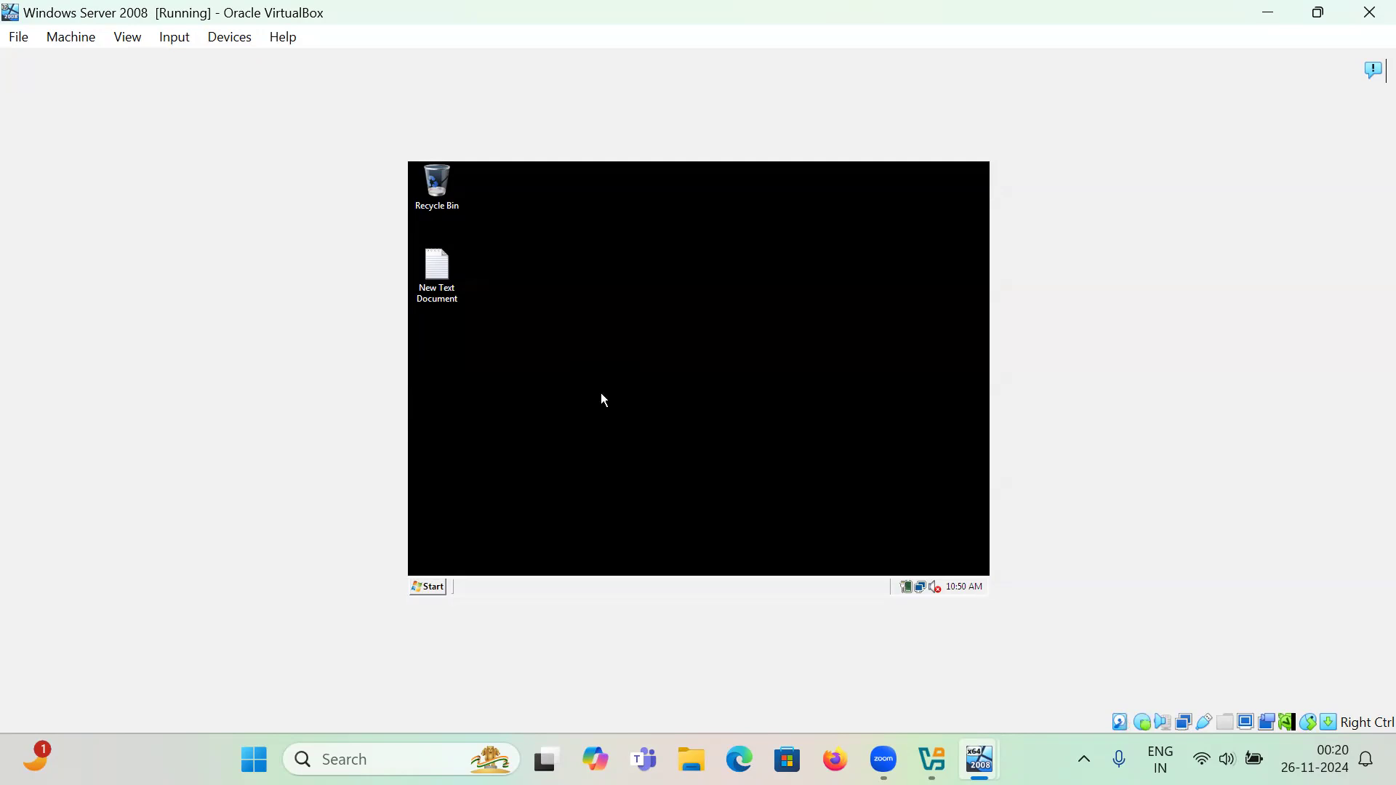
# - Log the roaming user off Windows Server 2008 from the Start menu
pyautogui.click(434, 589)
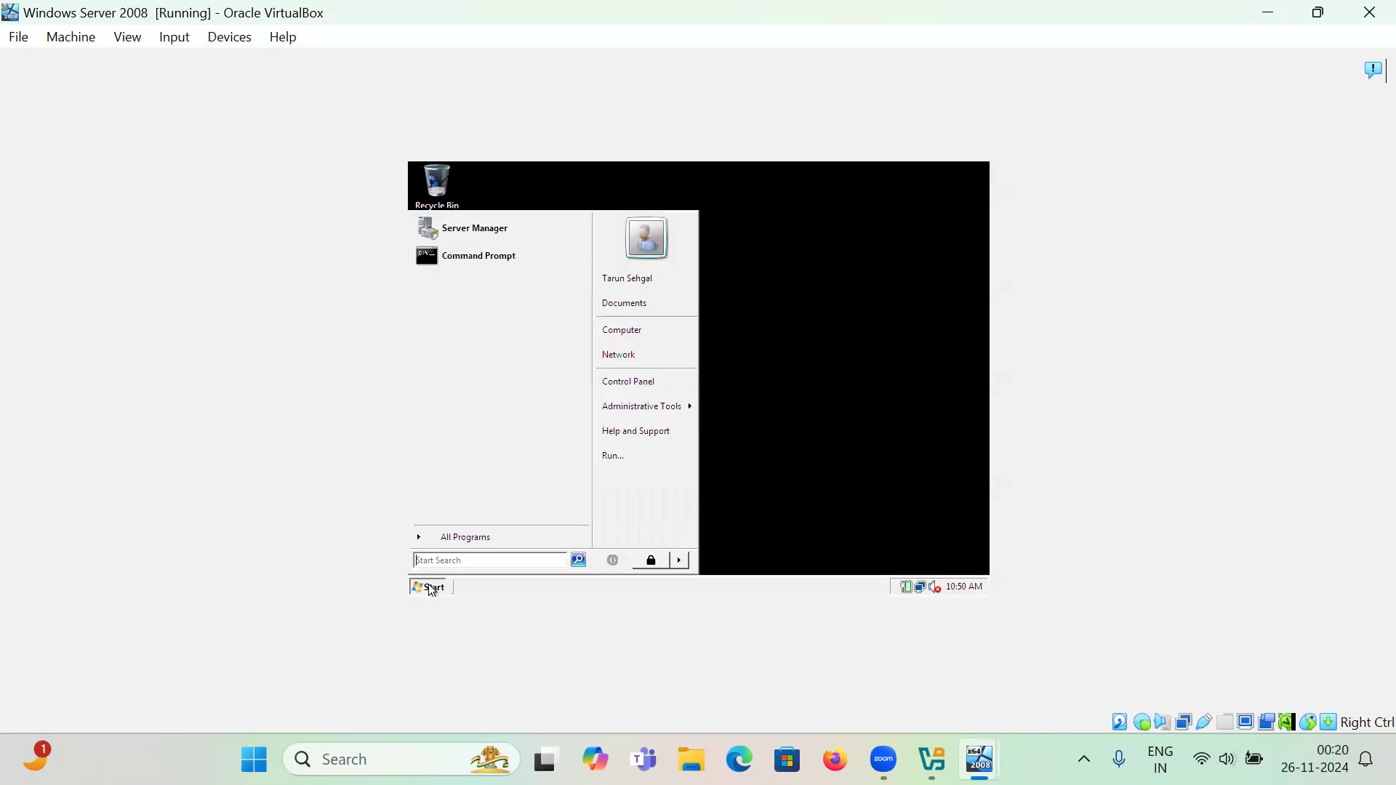
pyautogui.click(681, 557)
pyautogui.click(718, 516)
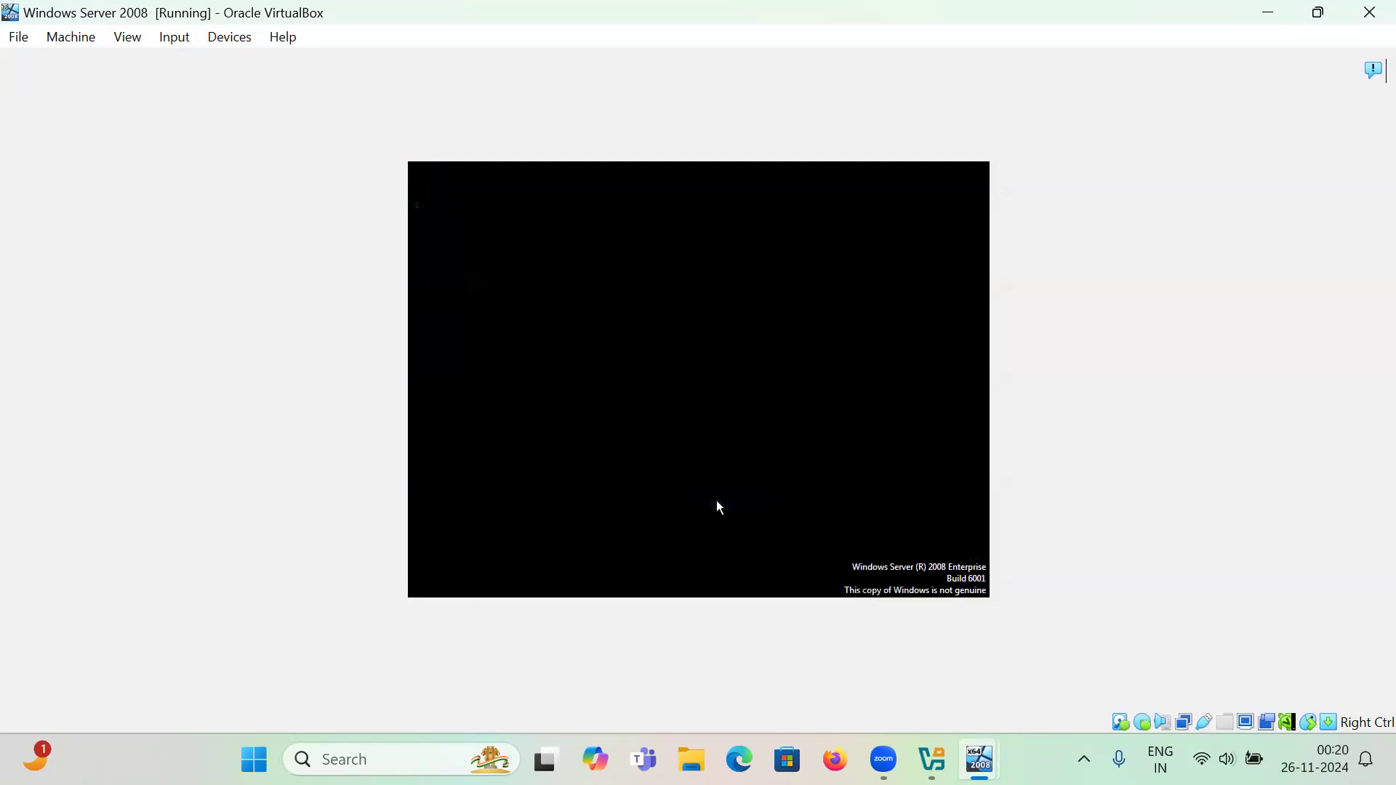